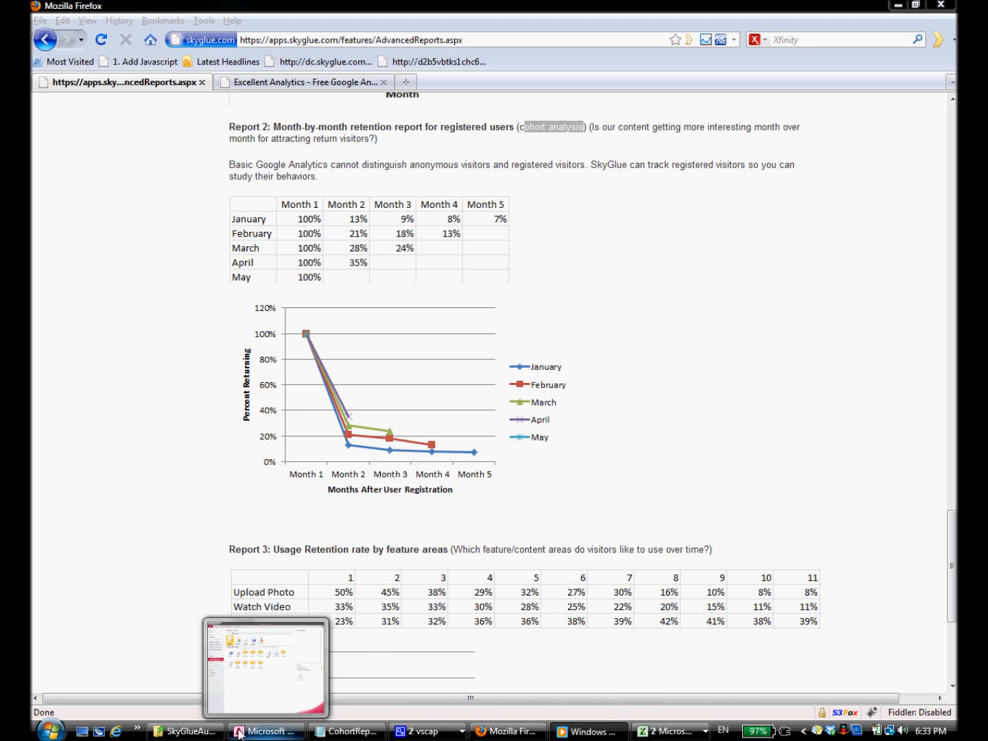
Step: Show the Excellent Analytics home page in the second Firefox tab
click(305, 83)
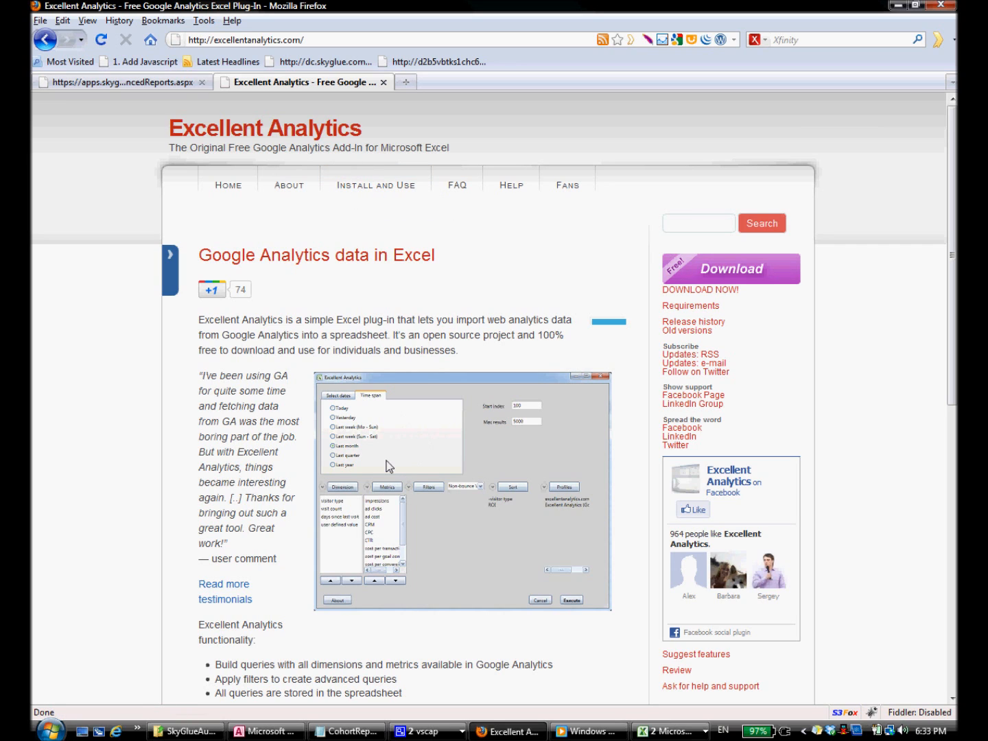
click(371, 731)
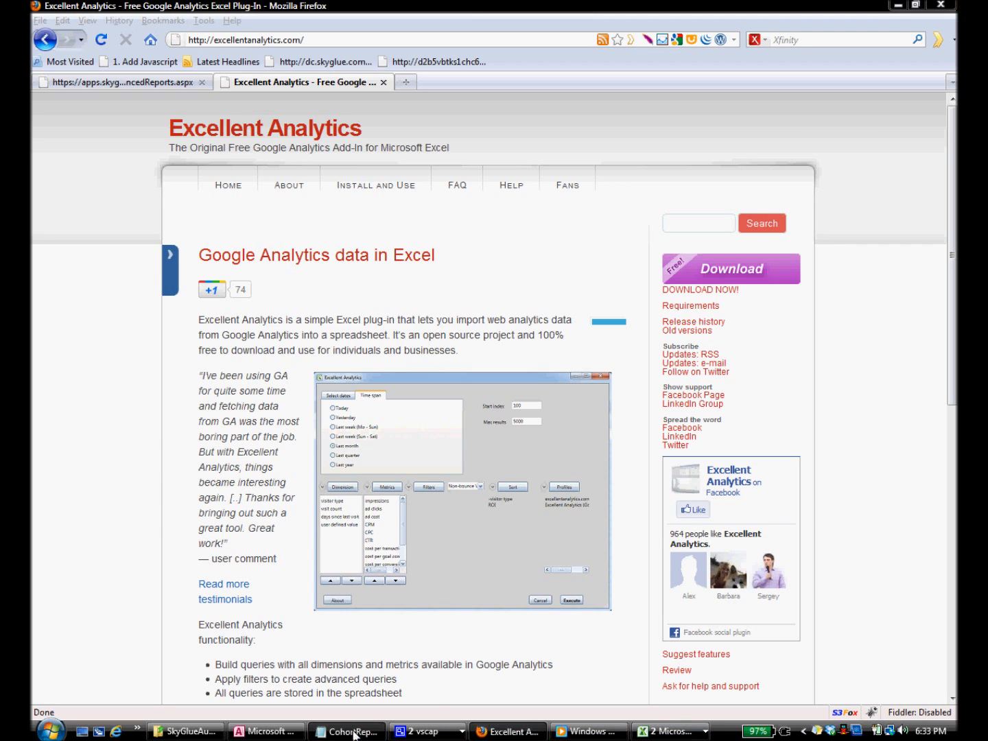
Step: Highlight step 1 about collecting raw data in CohortReportSteps.txt, then minimize Notepad
click(233, 297)
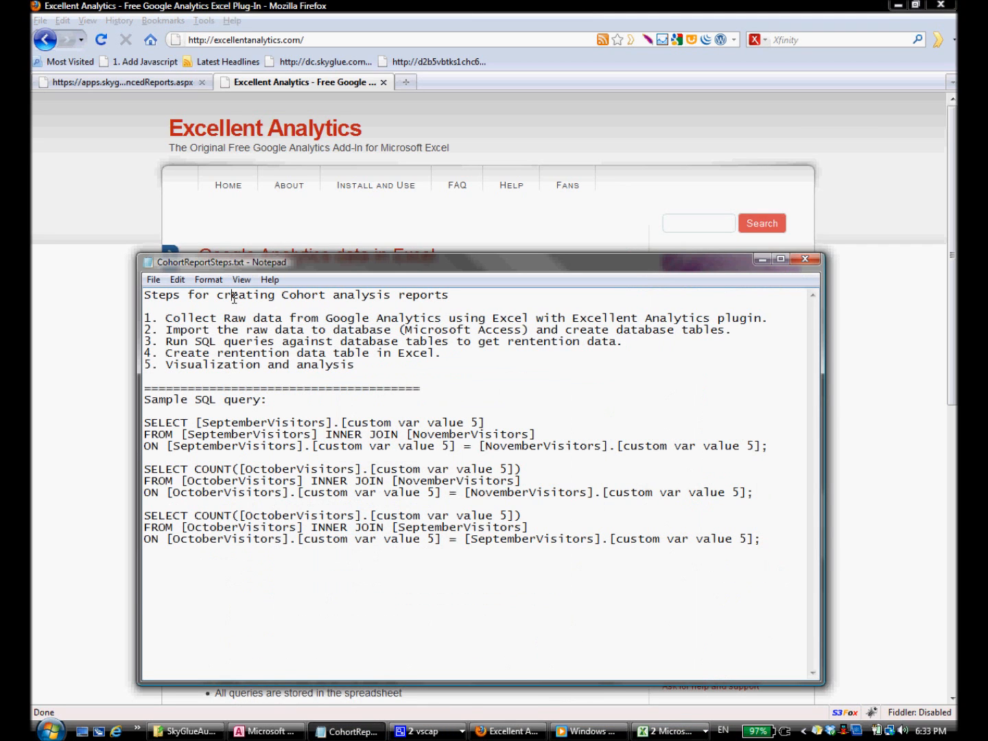
drag(164, 317, 765, 318)
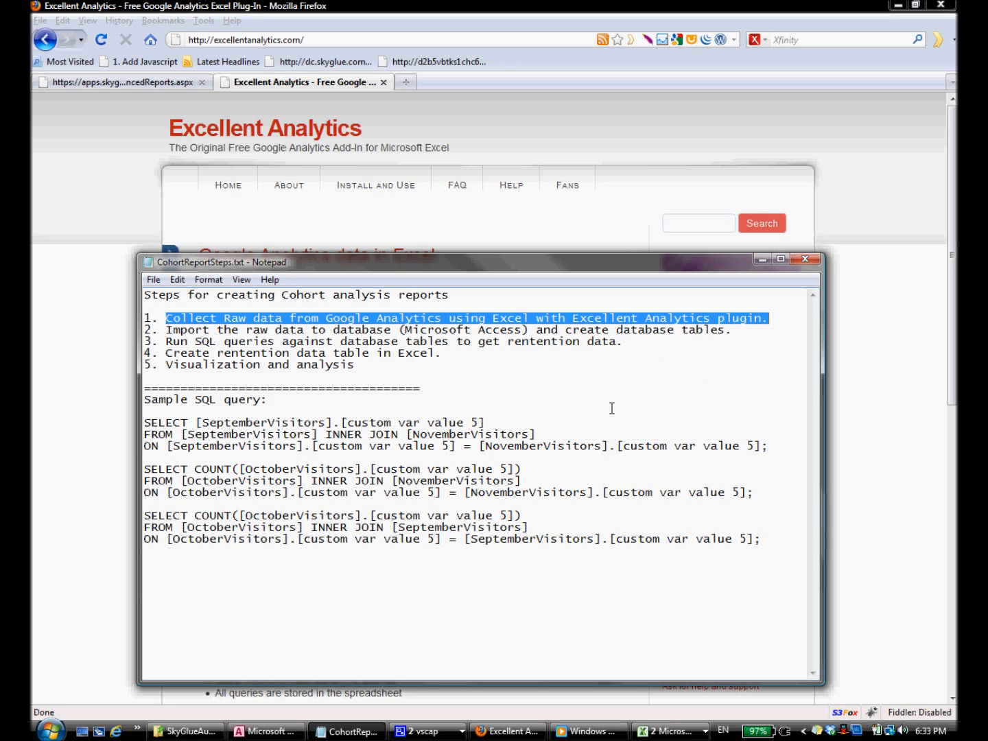
click(506, 221)
click(676, 731)
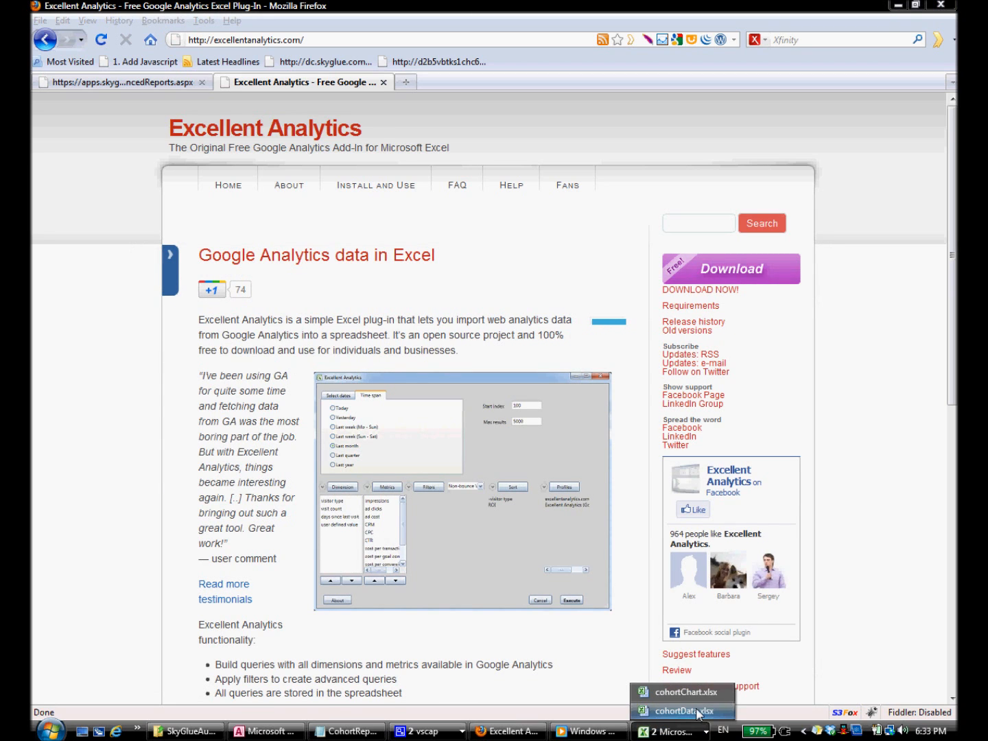
Step: Bring cohortData.xlsx to the front and log in to Google Analytics via Excellent Analytics
click(693, 710)
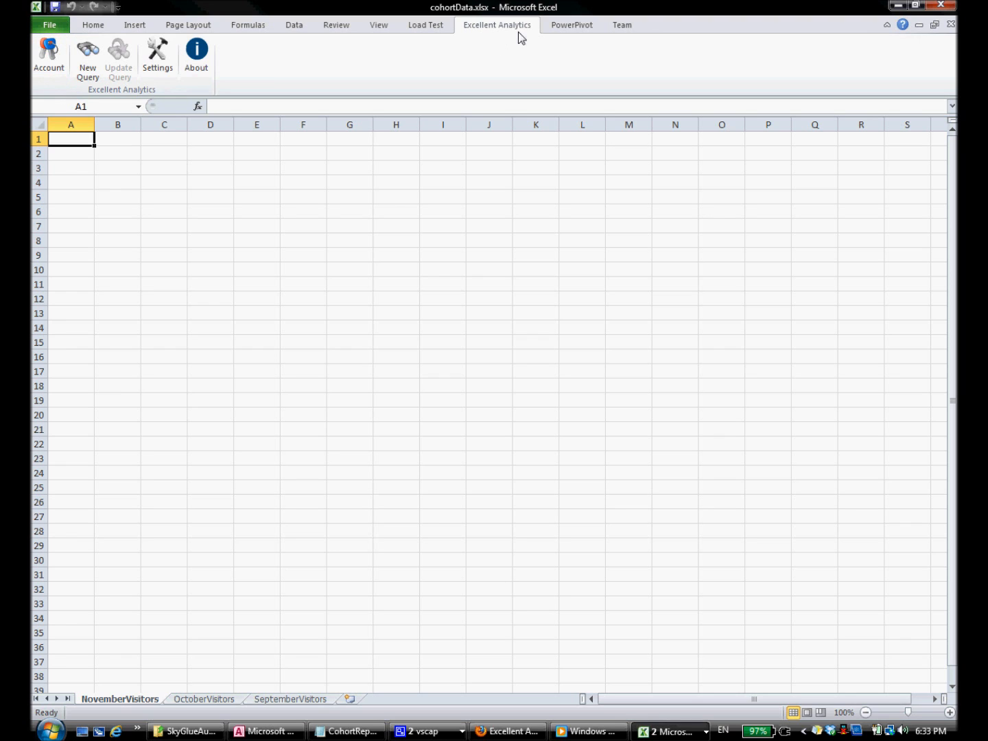
click(46, 65)
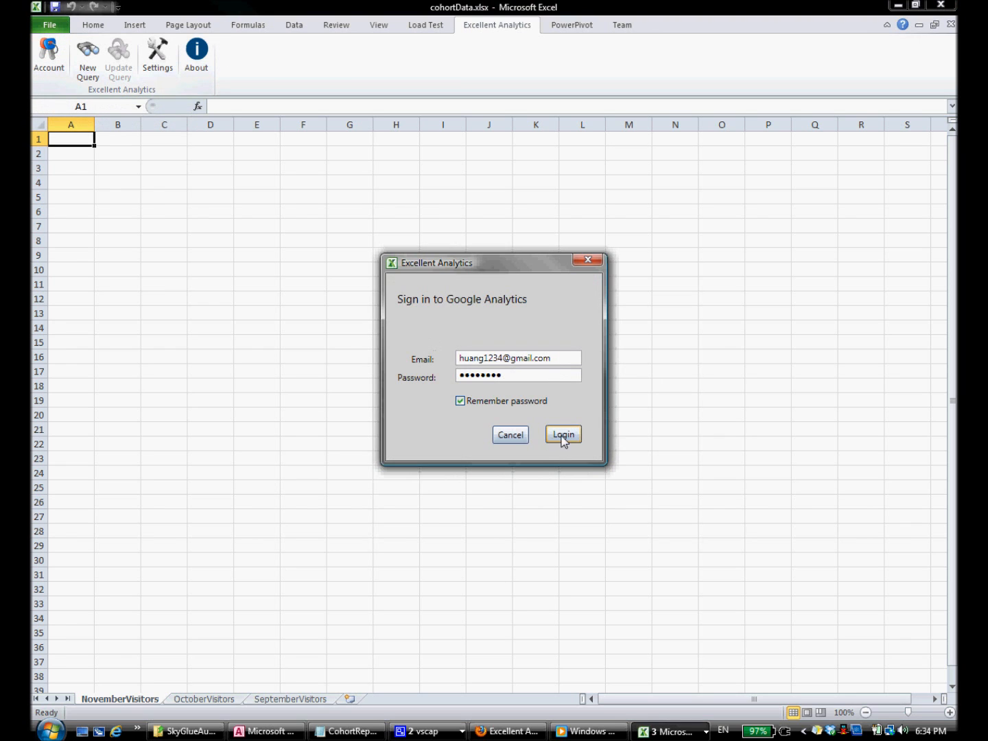
click(564, 435)
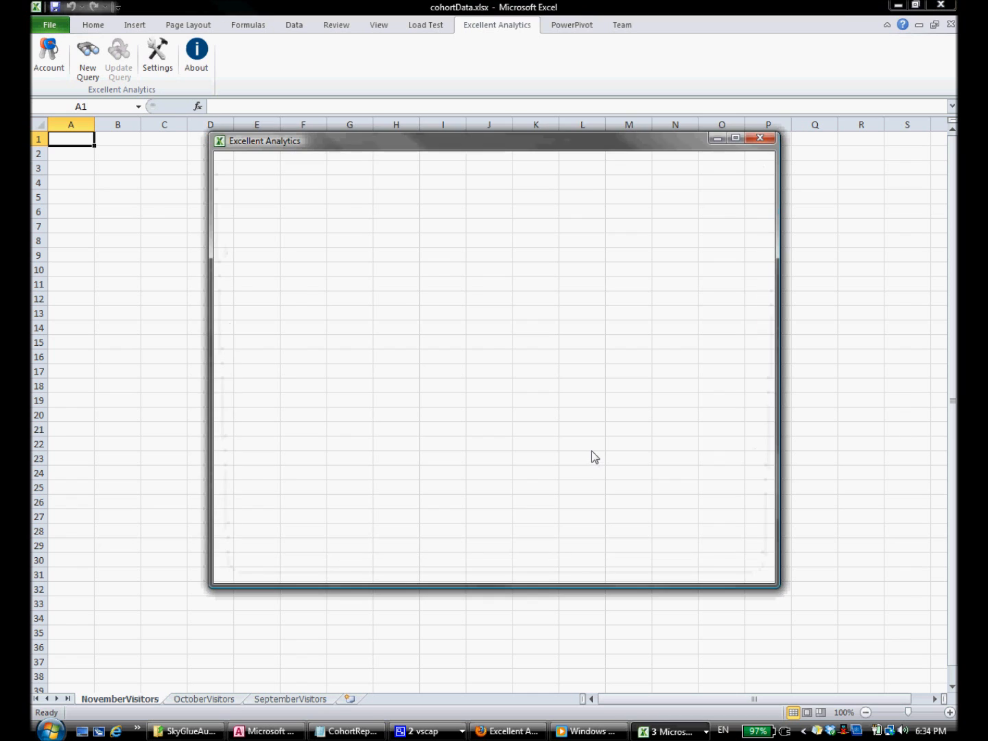
Step: Set the query date range to November 1–30, 2011
click(240, 213)
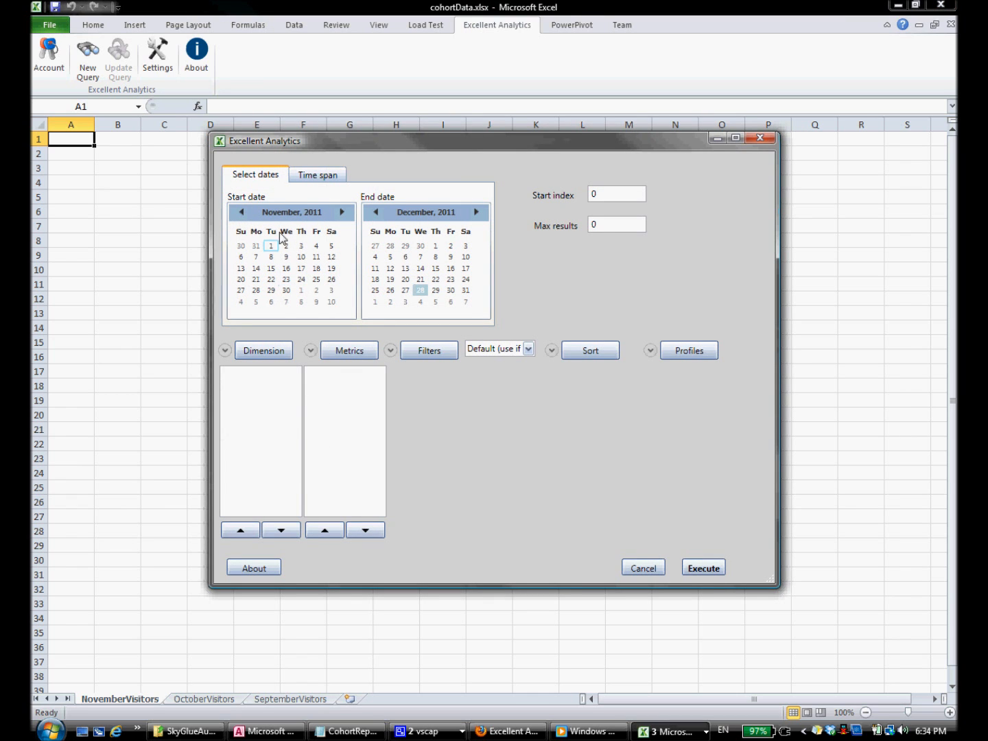
click(376, 214)
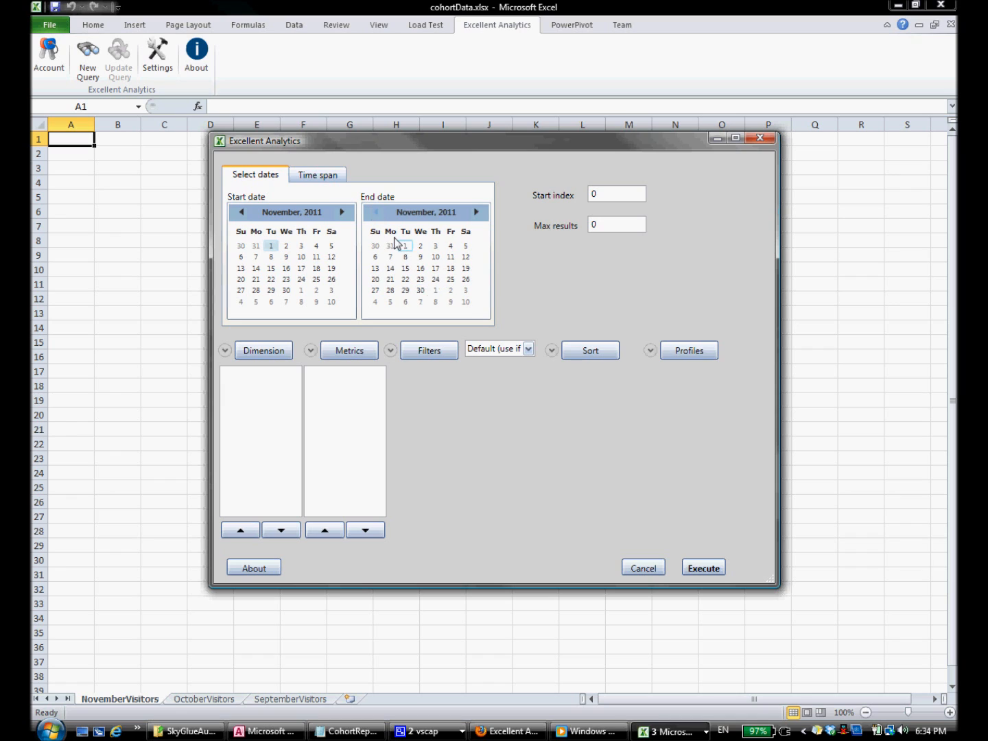
click(420, 291)
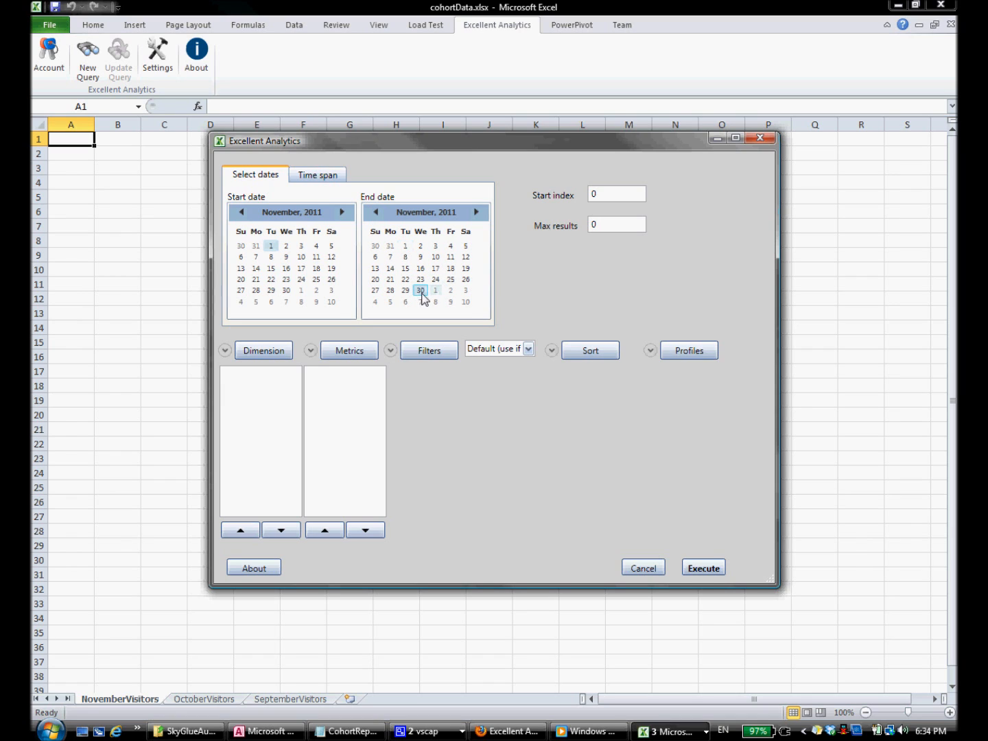
Step: Choose custom var value 5 as the dimension and pageviews as the metric
click(225, 352)
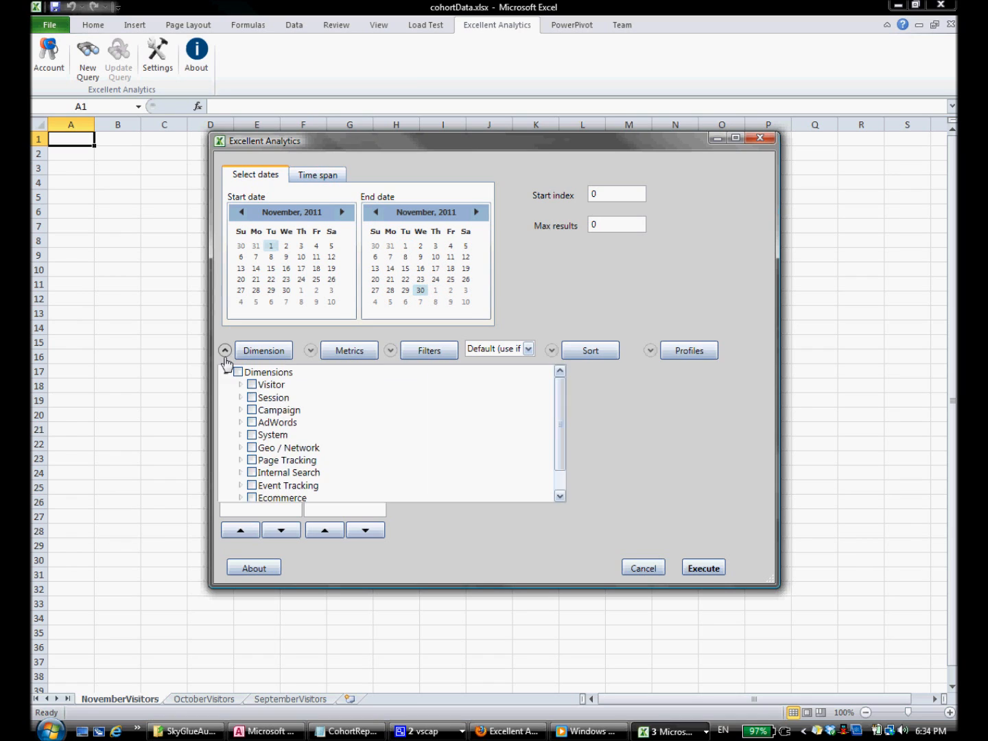
click(241, 511)
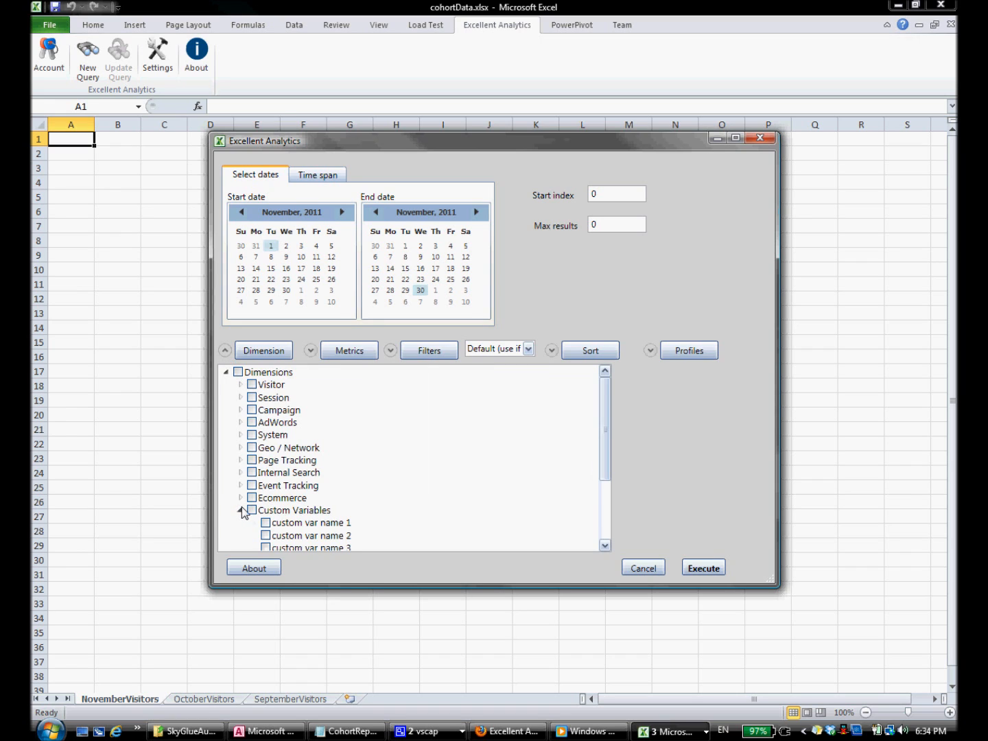
scroll(275, 521, down, 3)
click(265, 533)
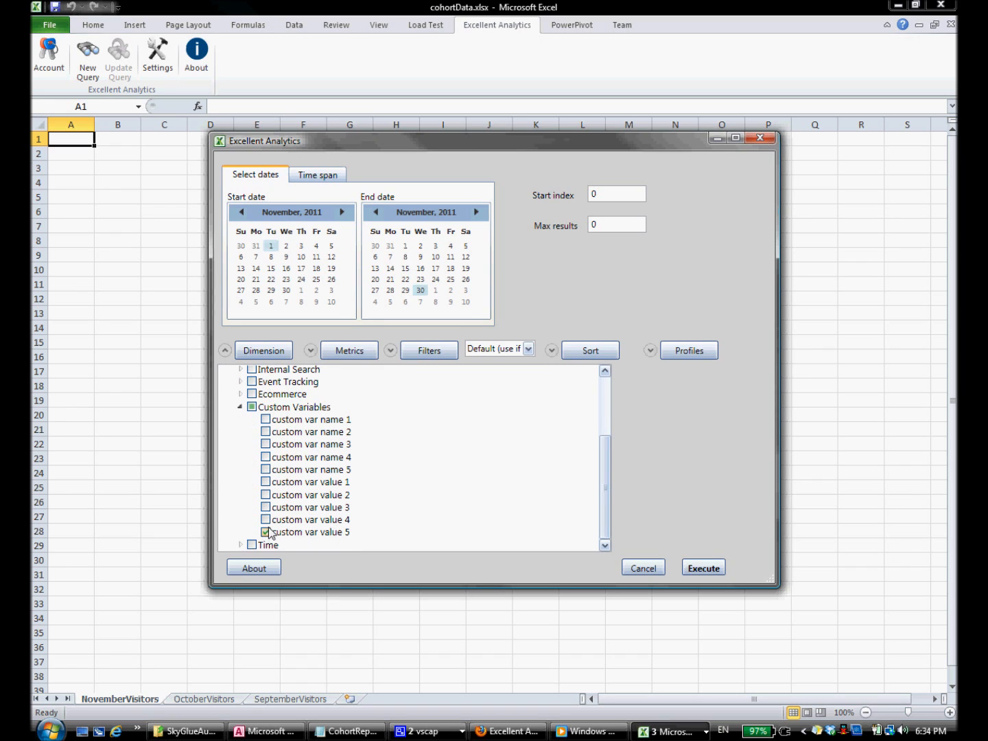
click(313, 351)
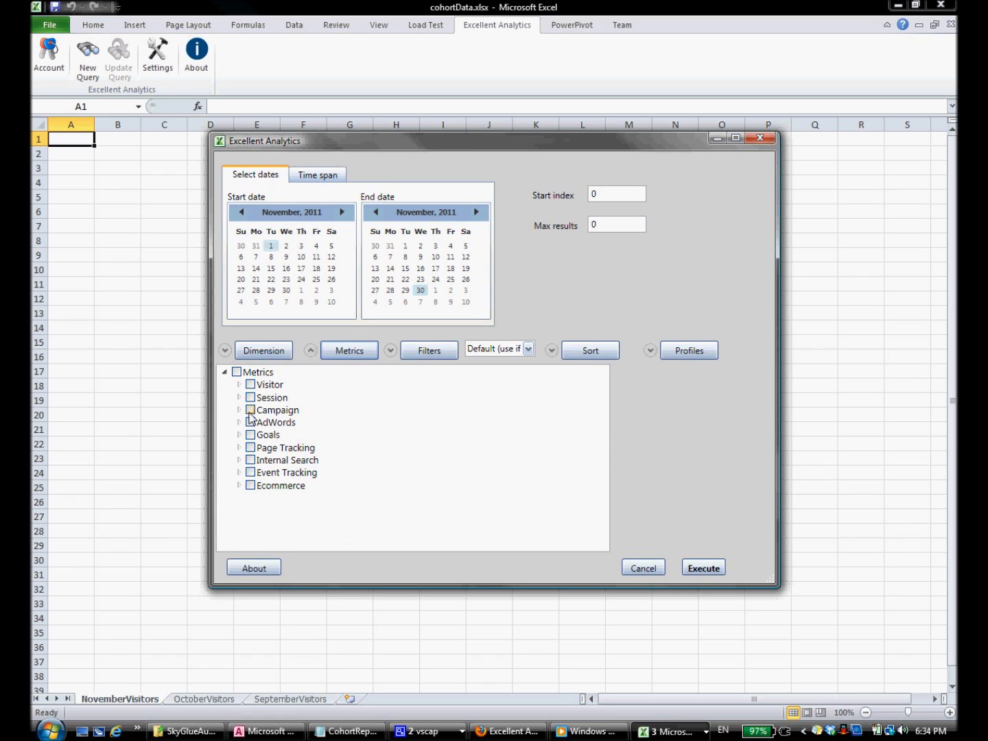
click(239, 448)
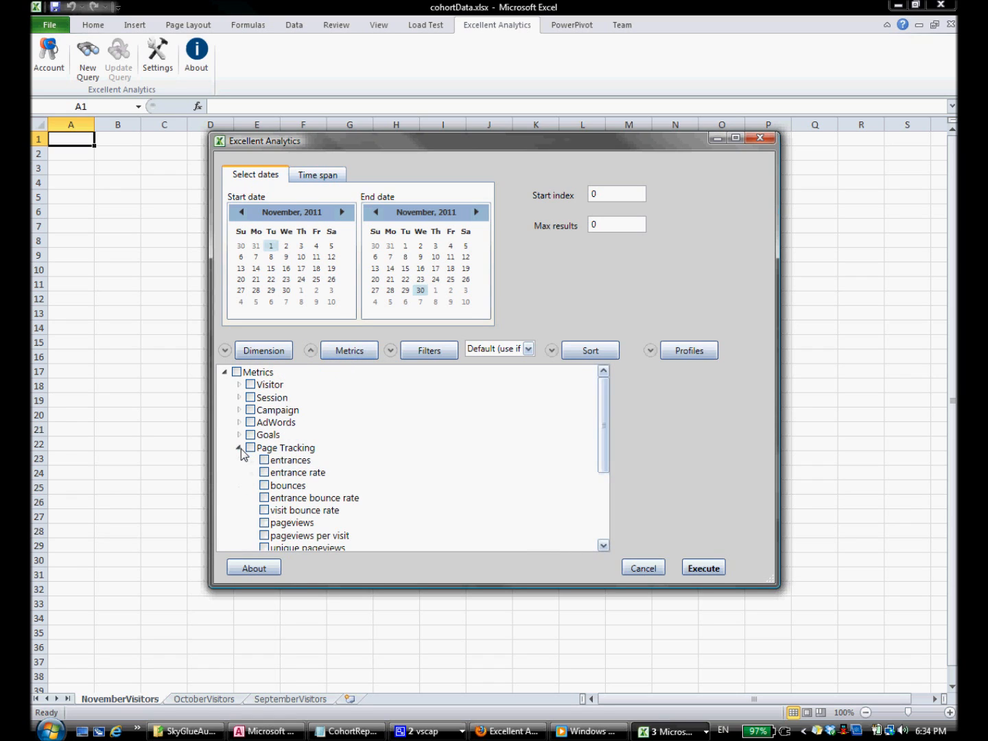
scroll(254, 461, down, 2)
click(264, 453)
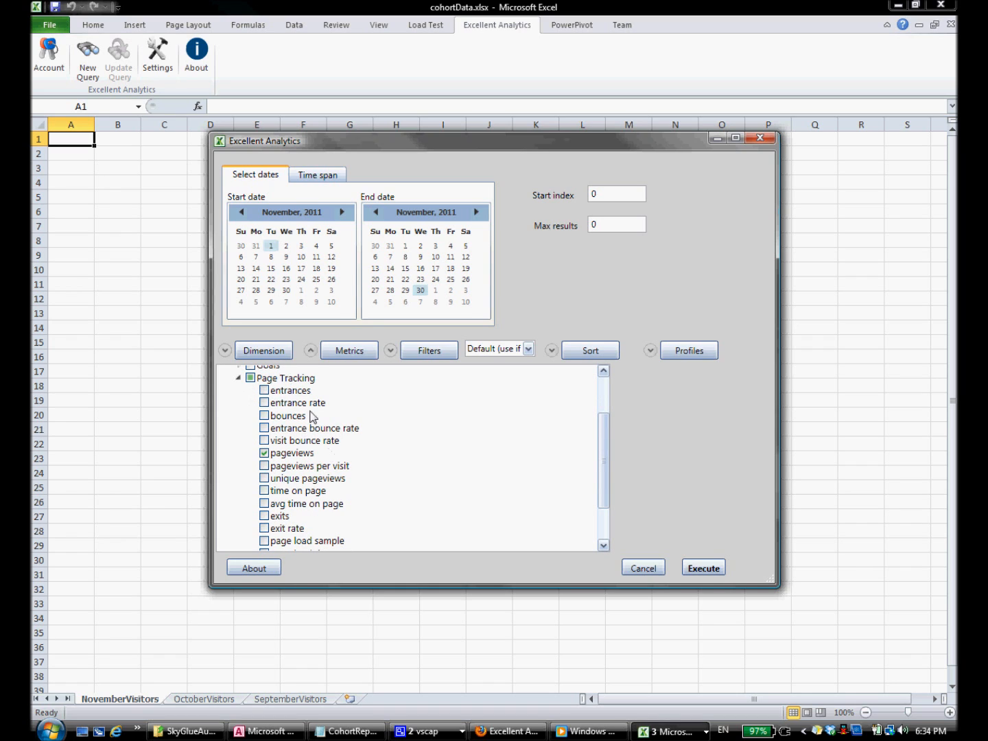
click(311, 350)
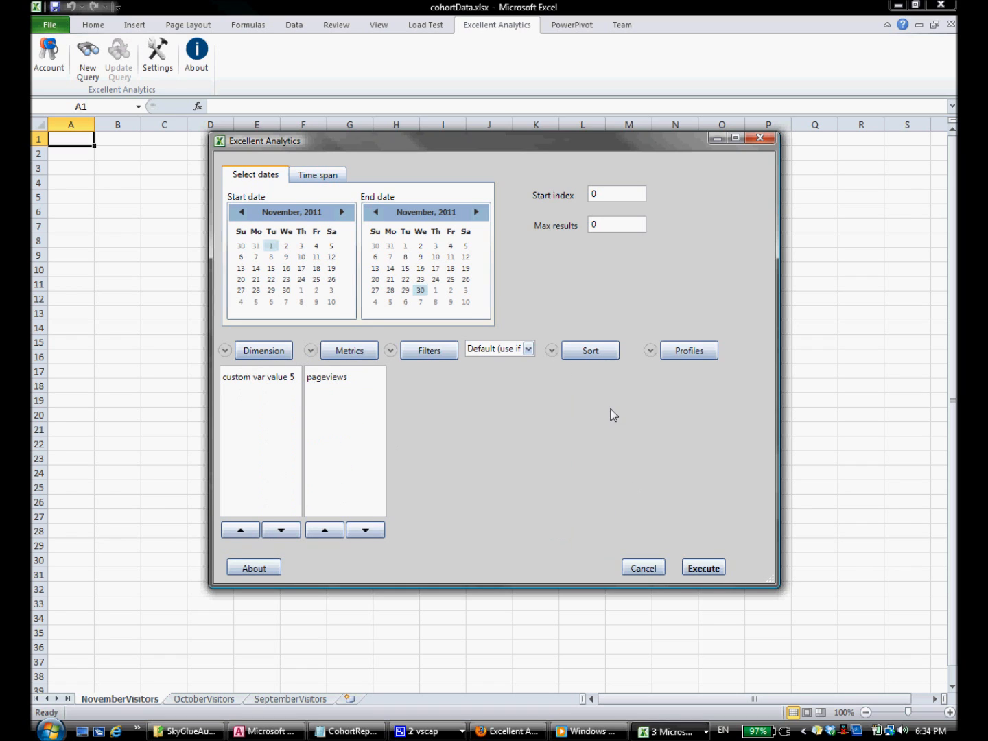
click(650, 352)
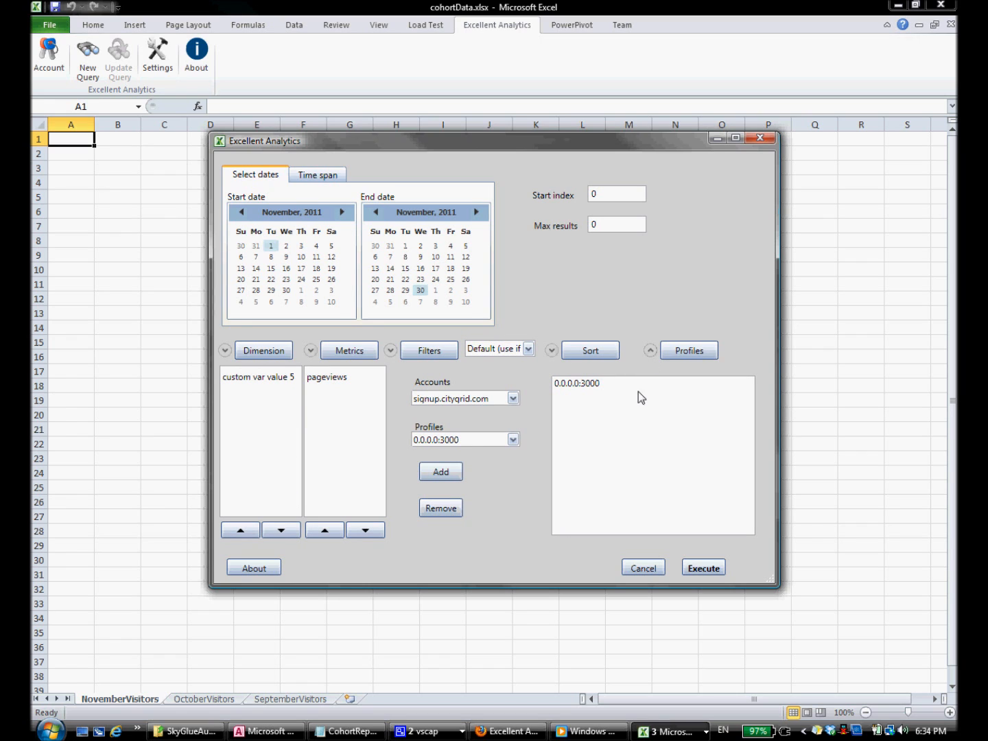
click(492, 400)
click(464, 483)
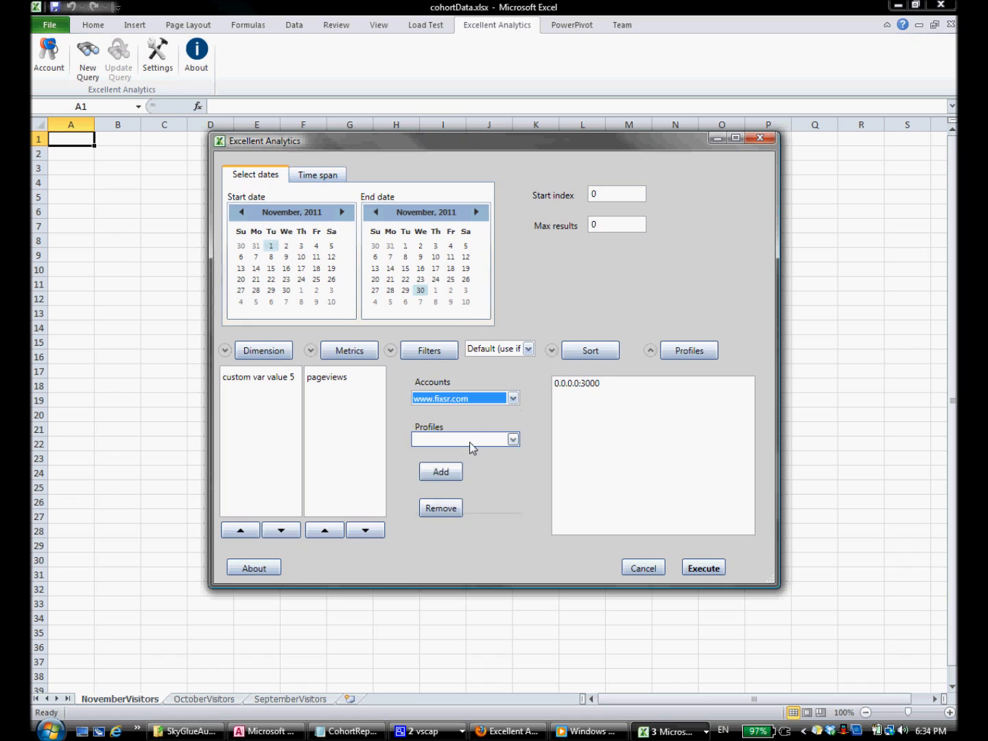
click(472, 440)
click(467, 477)
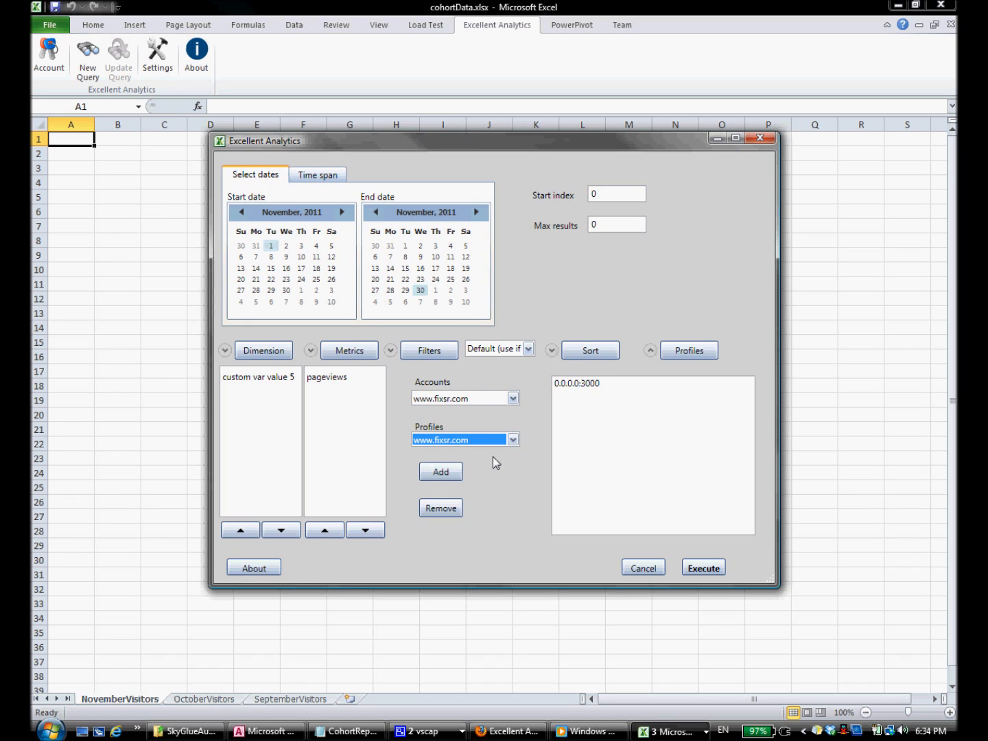
click(442, 473)
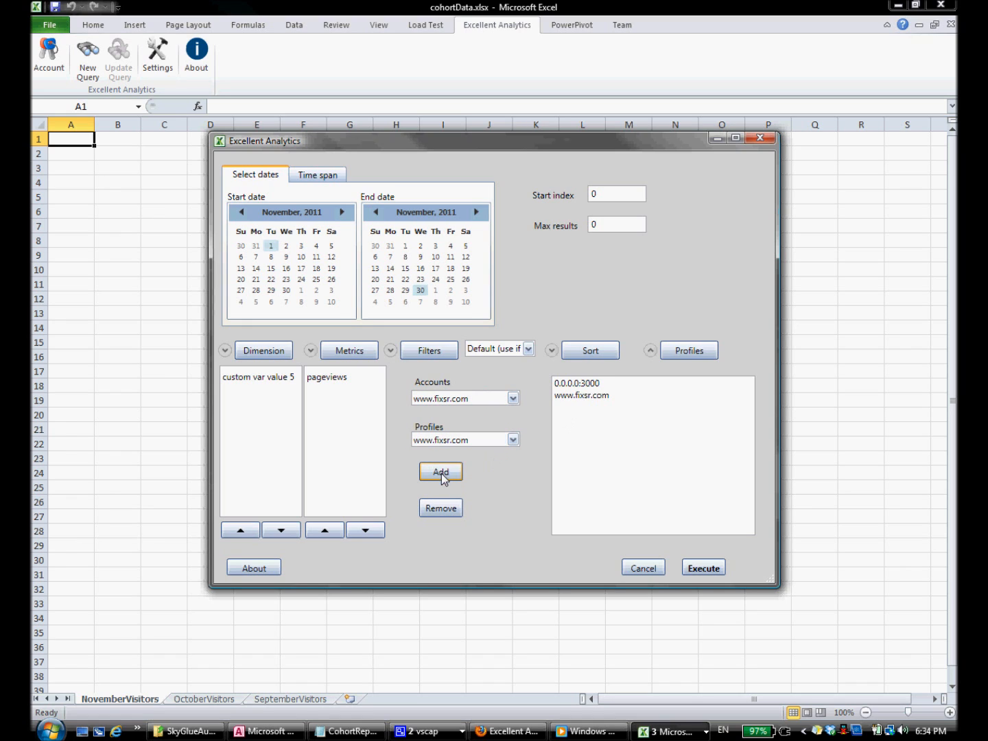
click(573, 389)
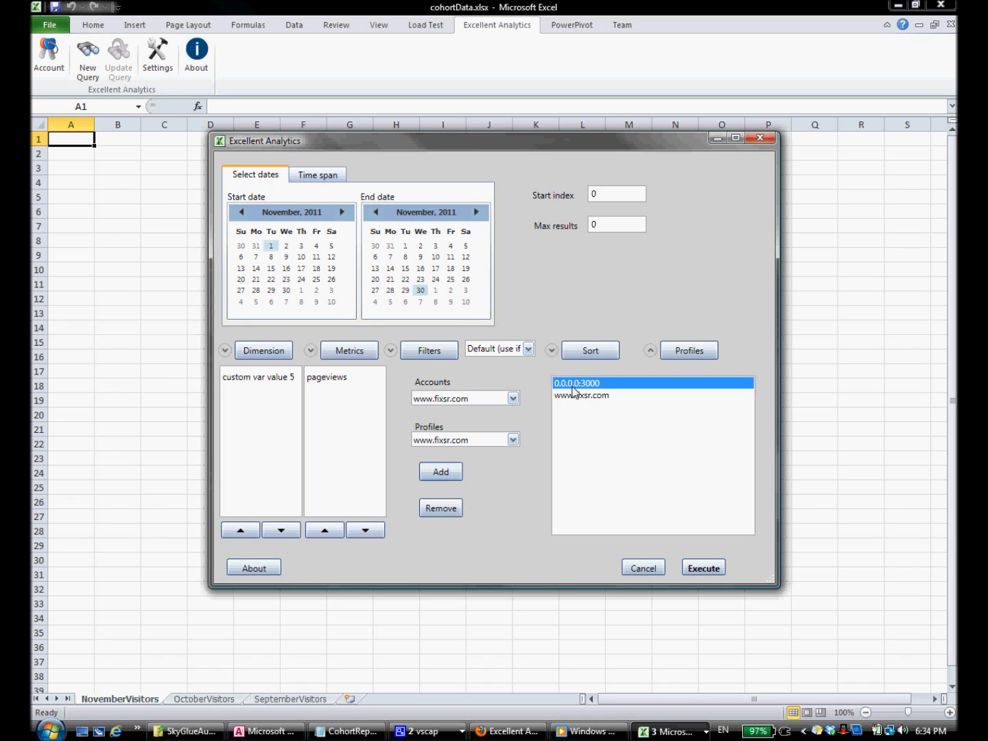
click(442, 510)
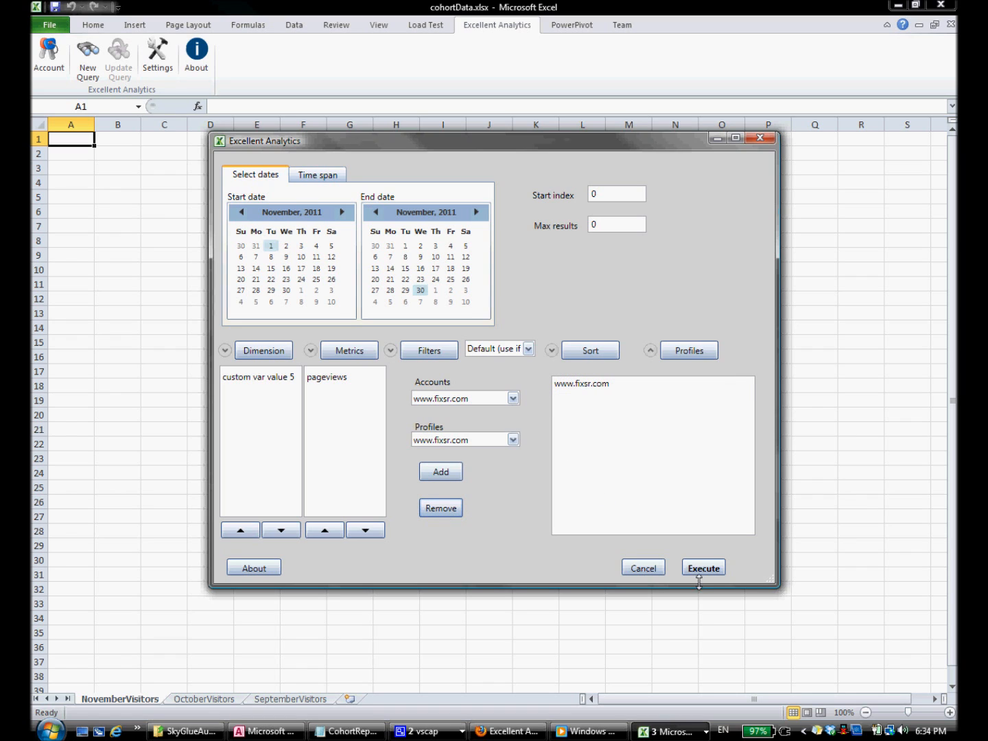
Step: Execute the November query into NovemberVisitors and widen column A
click(705, 567)
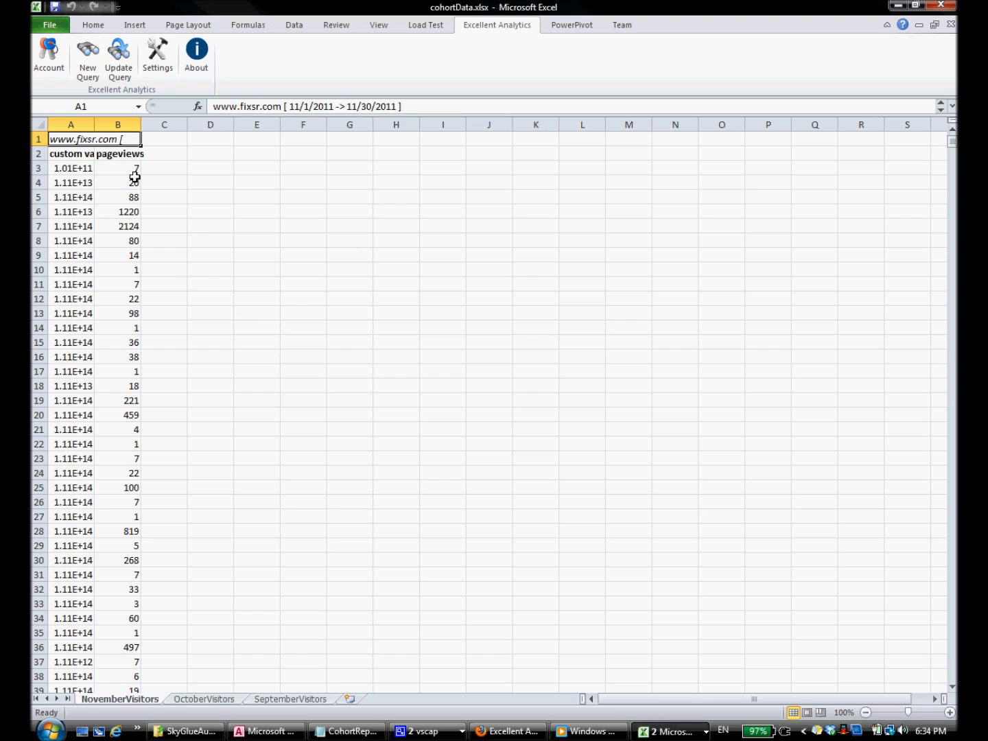
drag(94, 125, 152, 129)
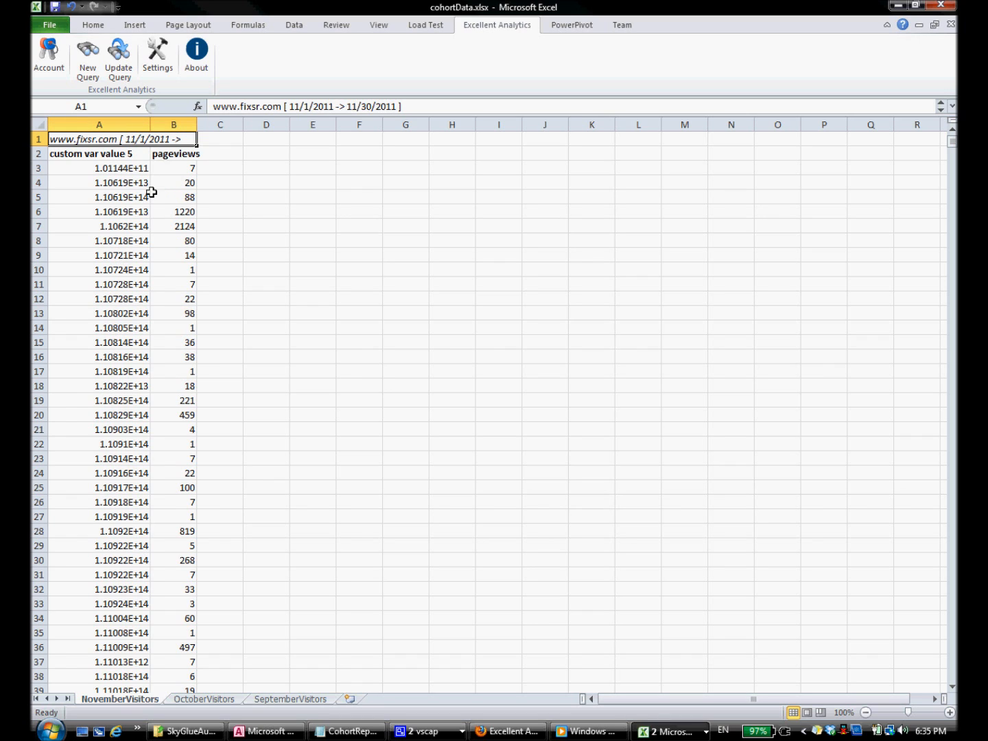
click(119, 122)
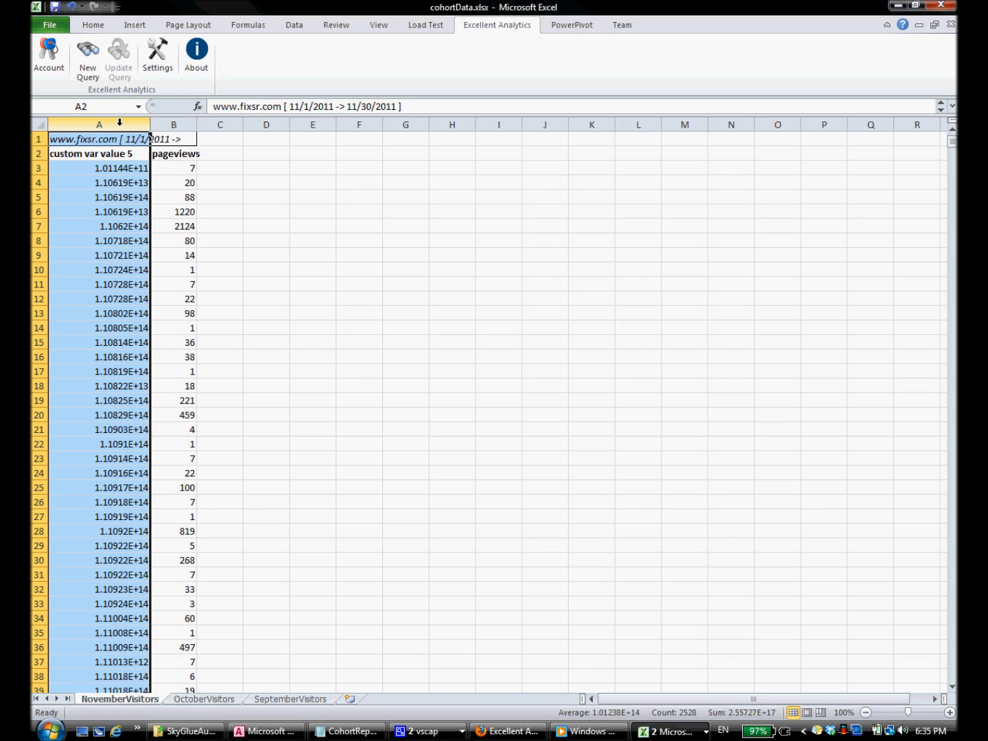
Step: Format column A as Number with 0 decimal places
right_click(120, 123)
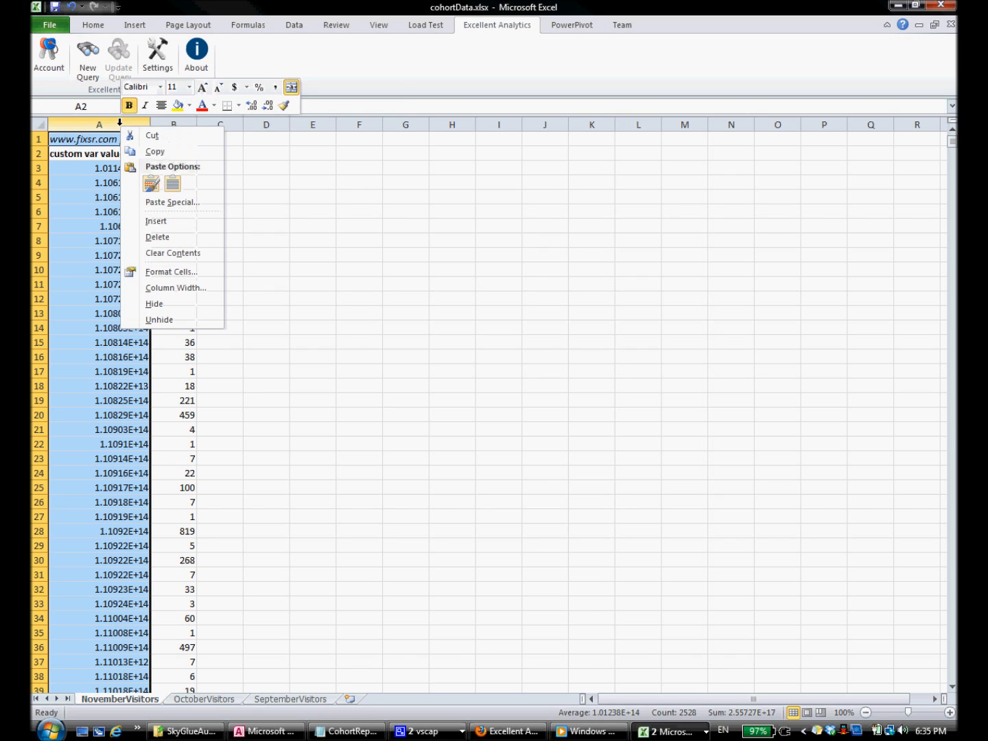
click(172, 274)
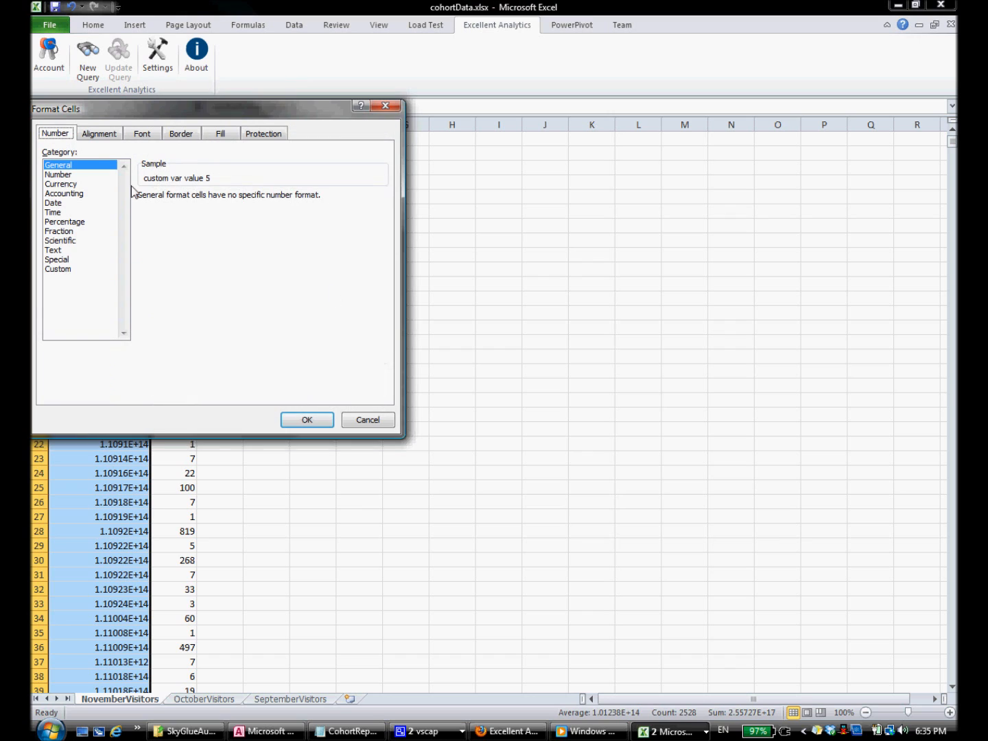
click(68, 175)
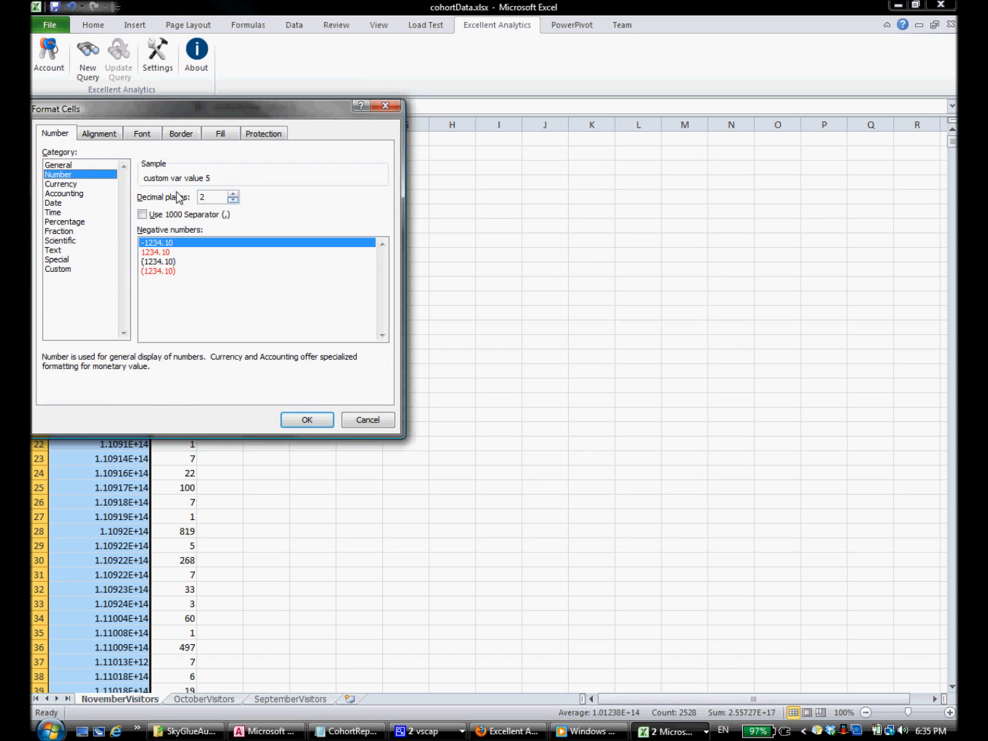
click(234, 200)
click(234, 200)
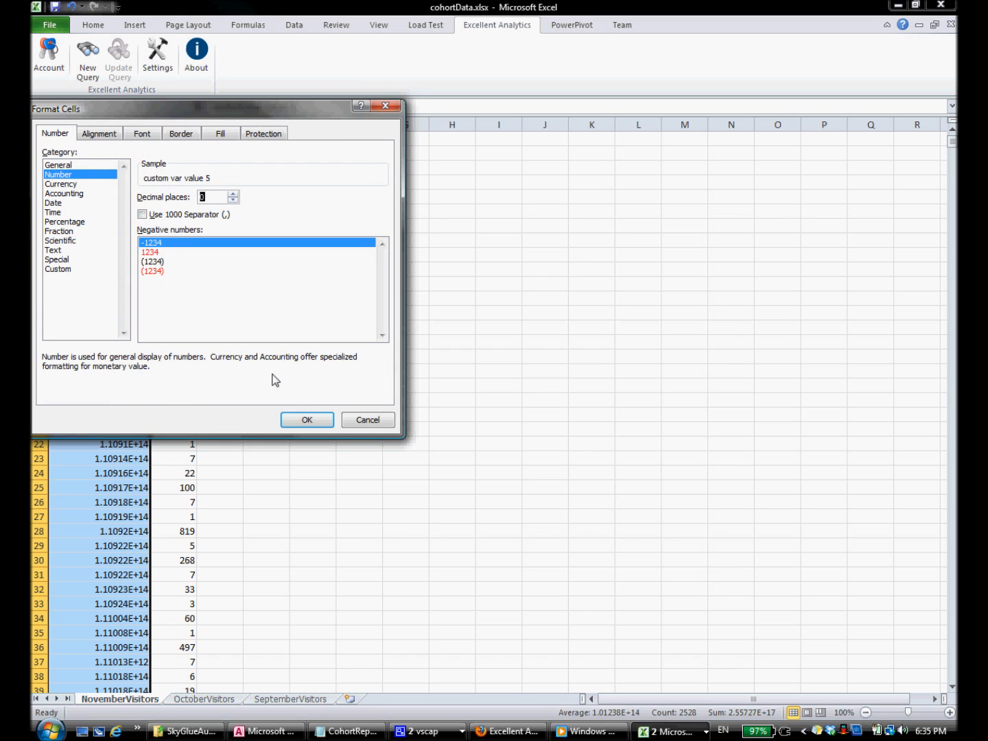
click(307, 419)
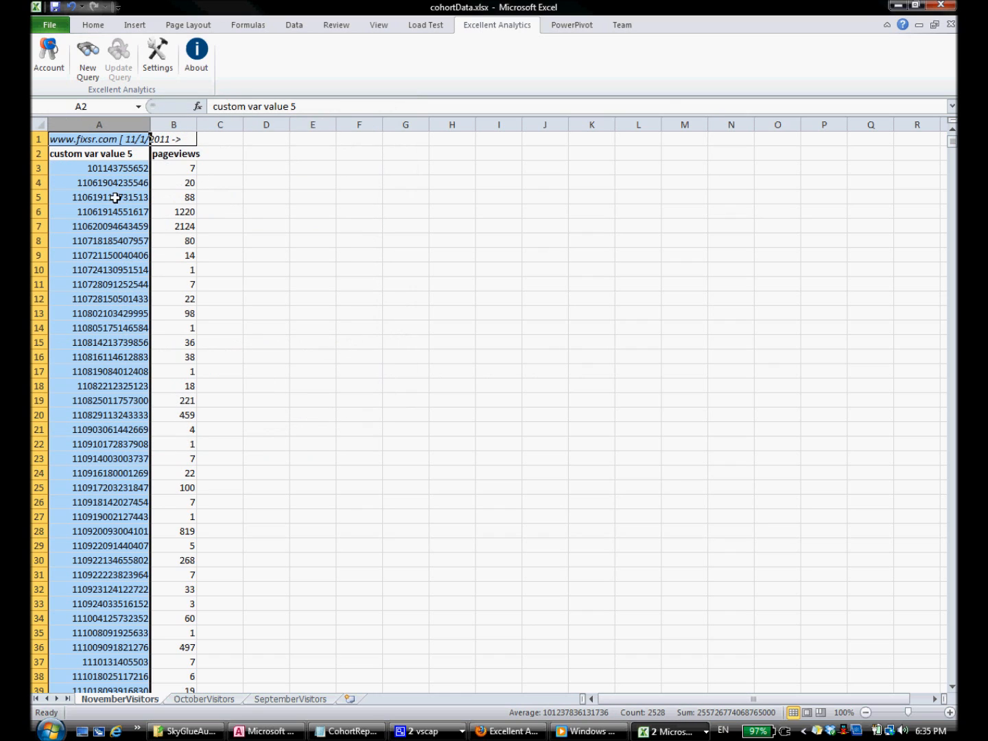
Step: Check several visitor IDs in column A now display as whole numbers
click(89, 182)
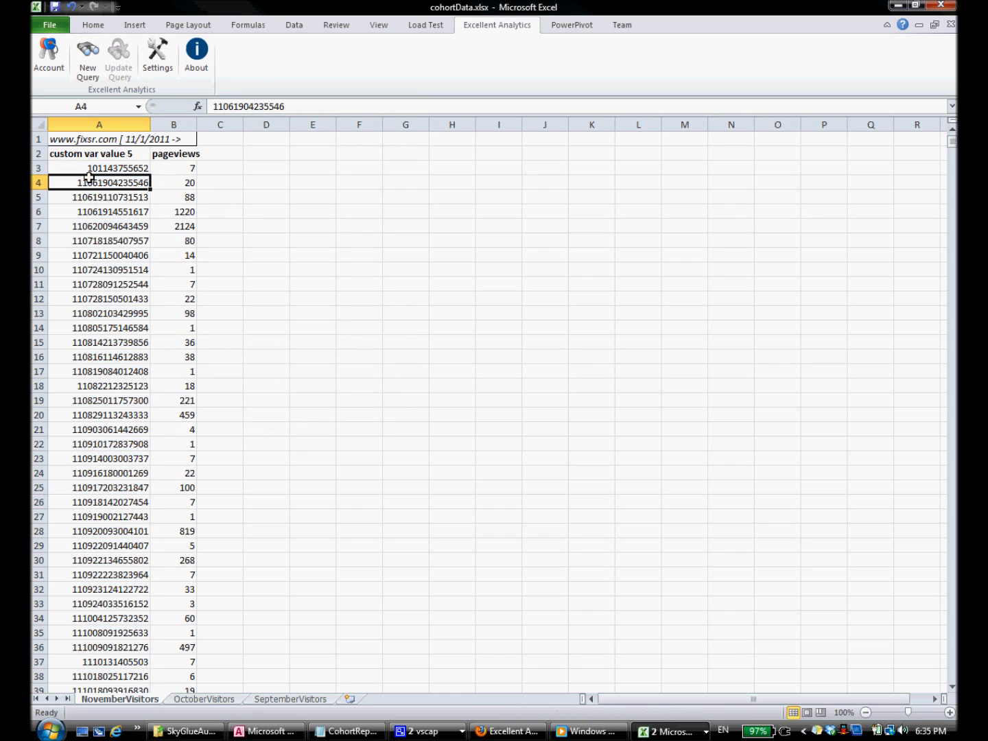
click(122, 171)
click(113, 204)
click(119, 273)
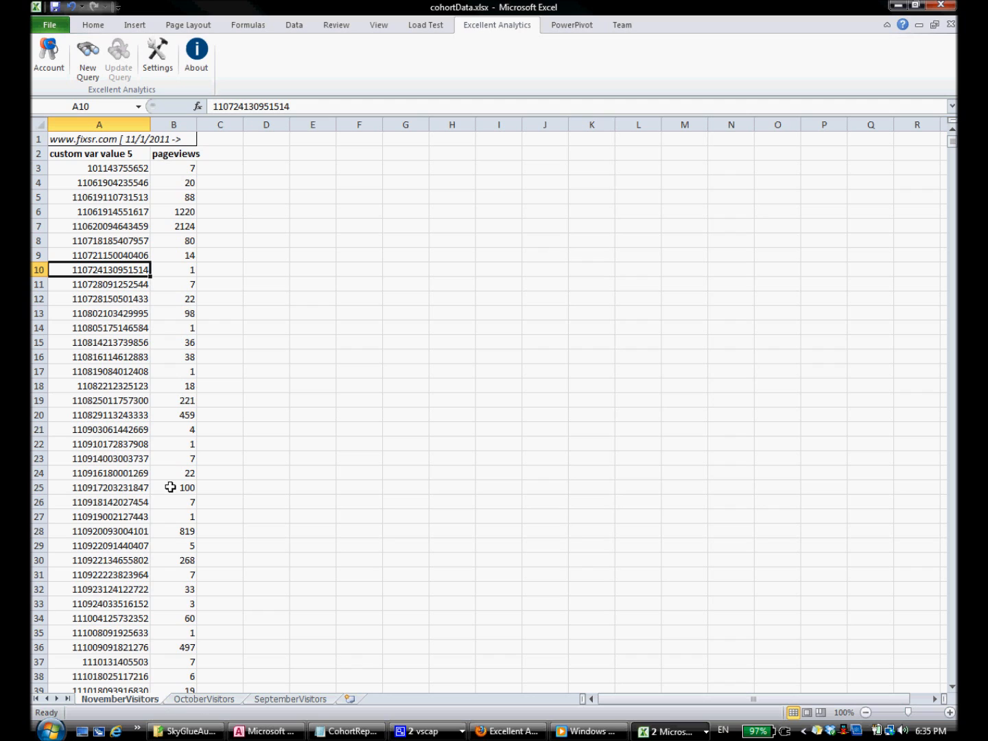
click(140, 139)
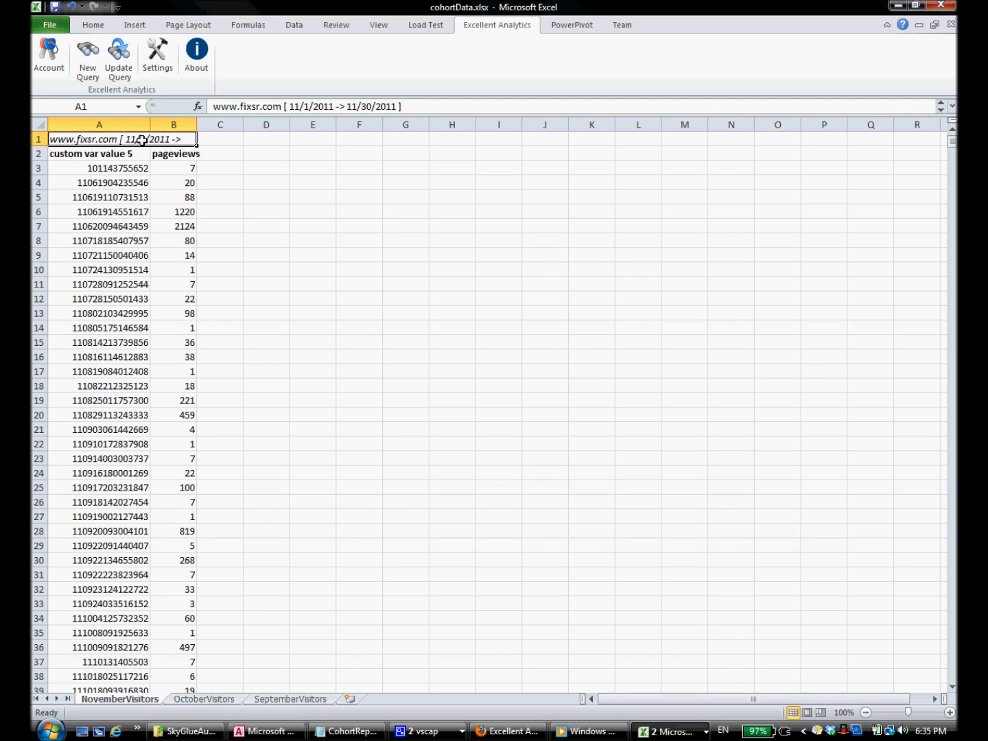
Step: Copy the November header from A1 into A1 of the OctoberVisitors sheet
right_click(143, 140)
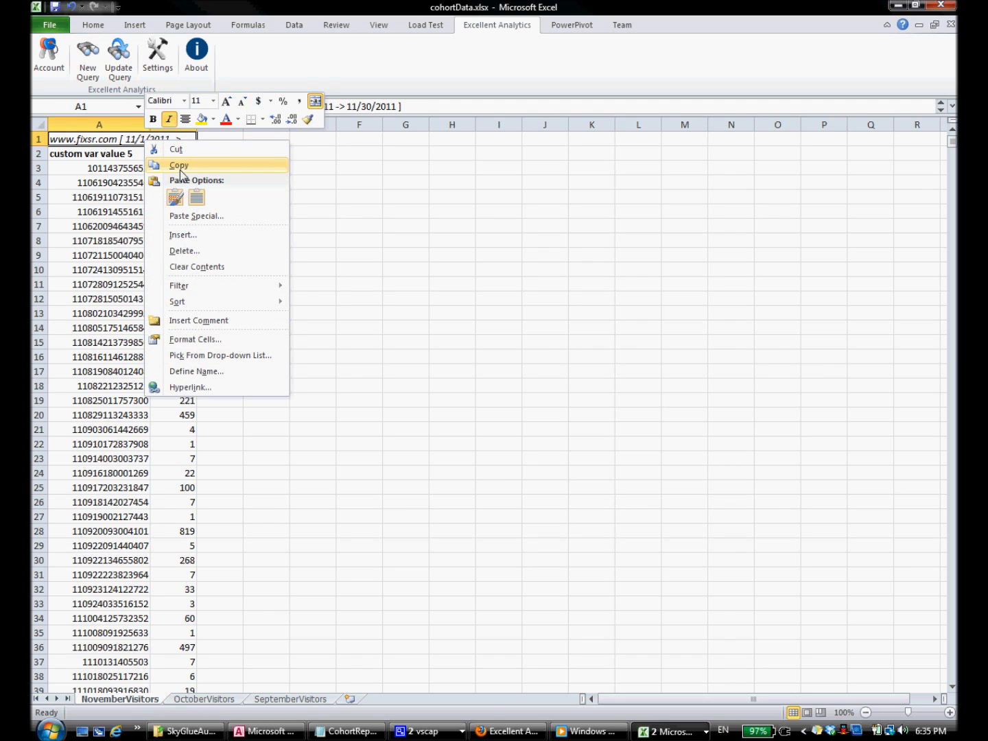
click(180, 167)
click(204, 698)
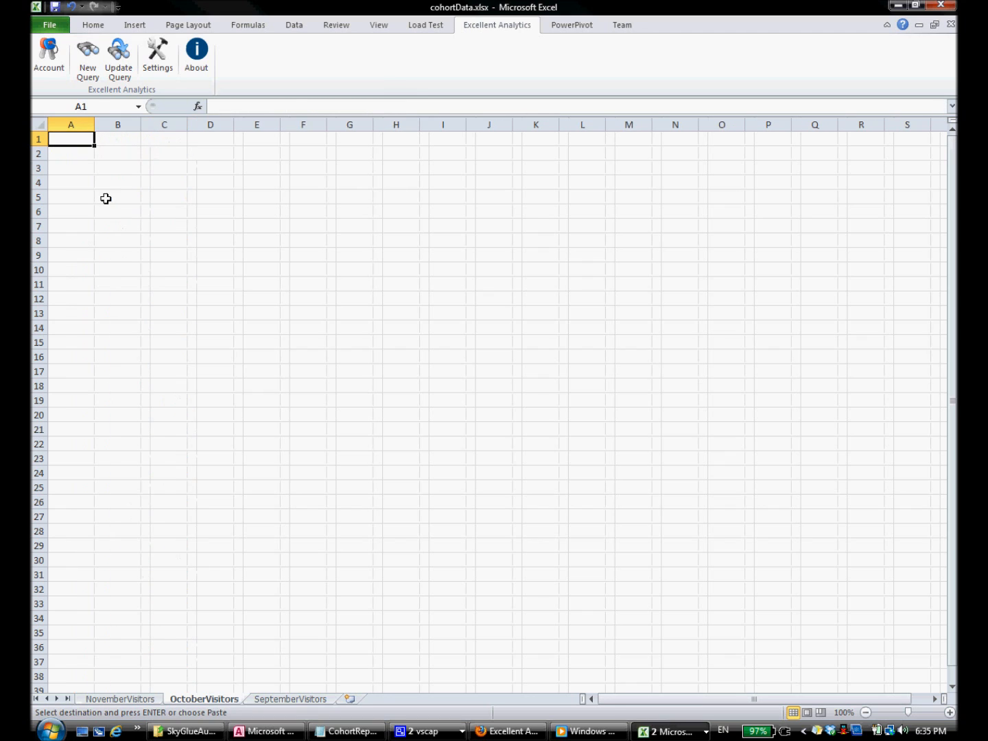
right_click(78, 143)
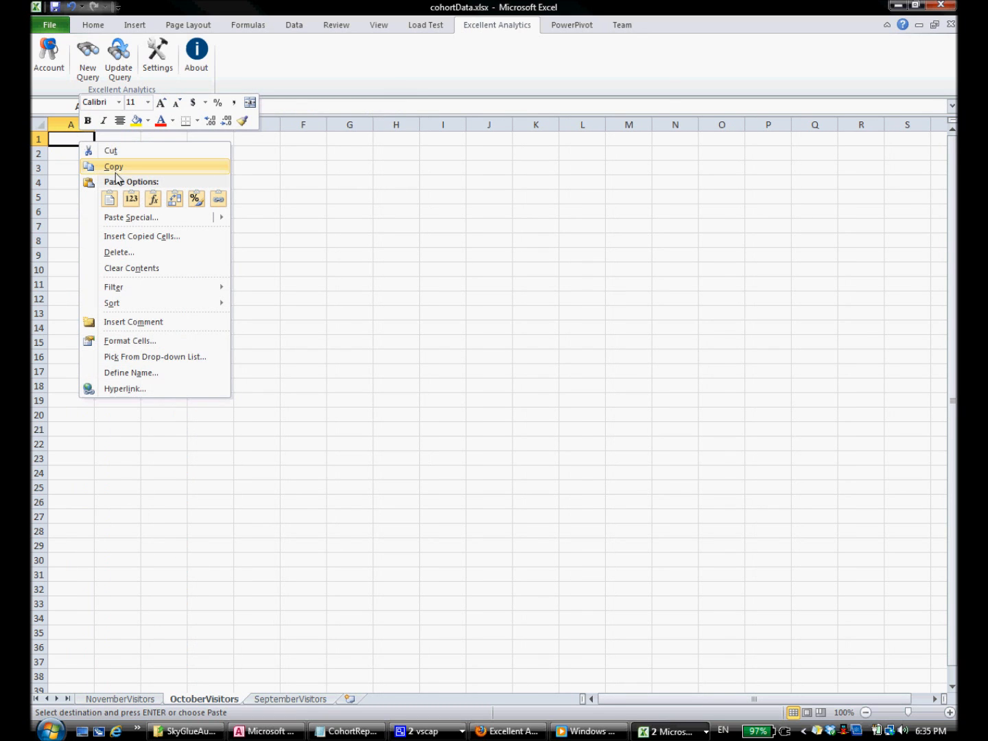
click(111, 198)
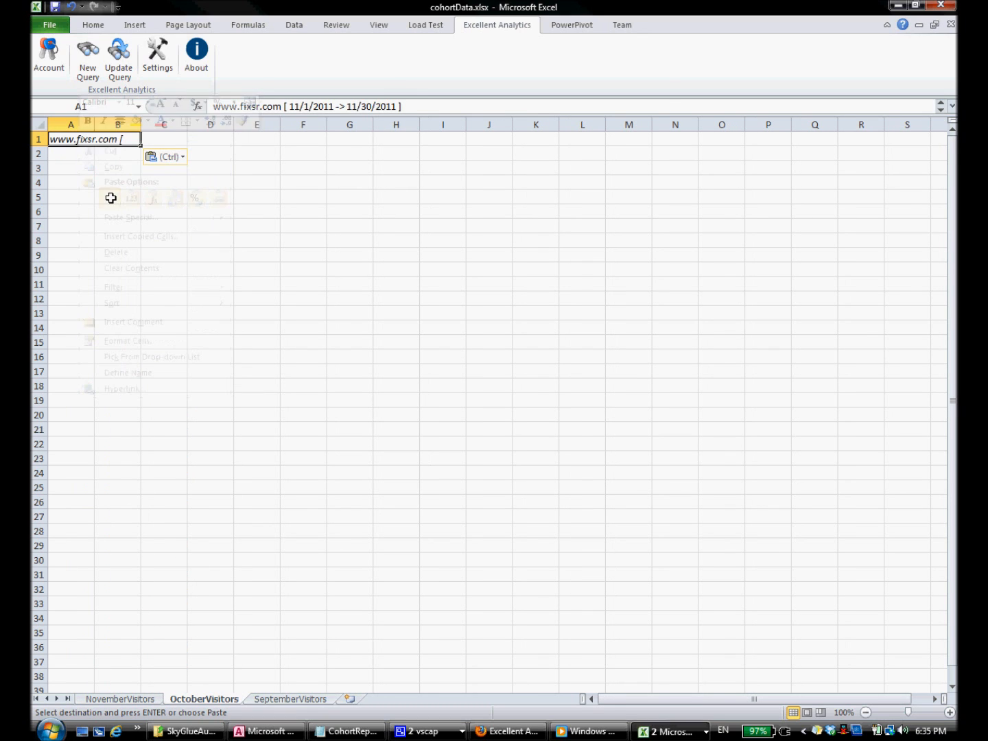
Step: Update the query dates to October 1 through October 31, 2011
click(135, 83)
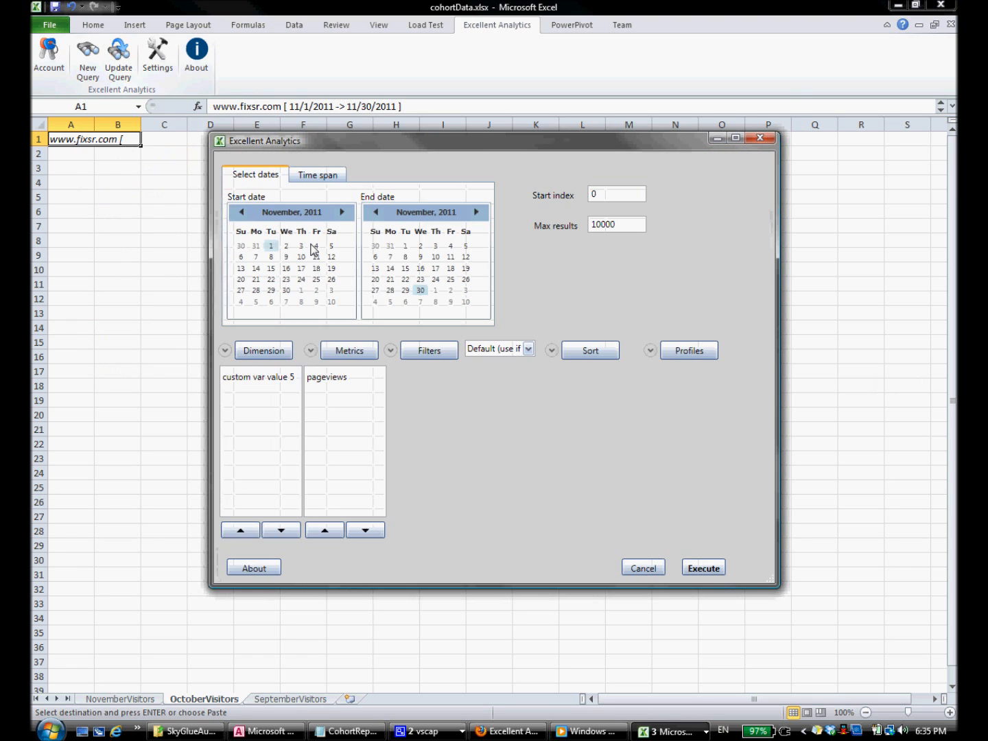
click(240, 212)
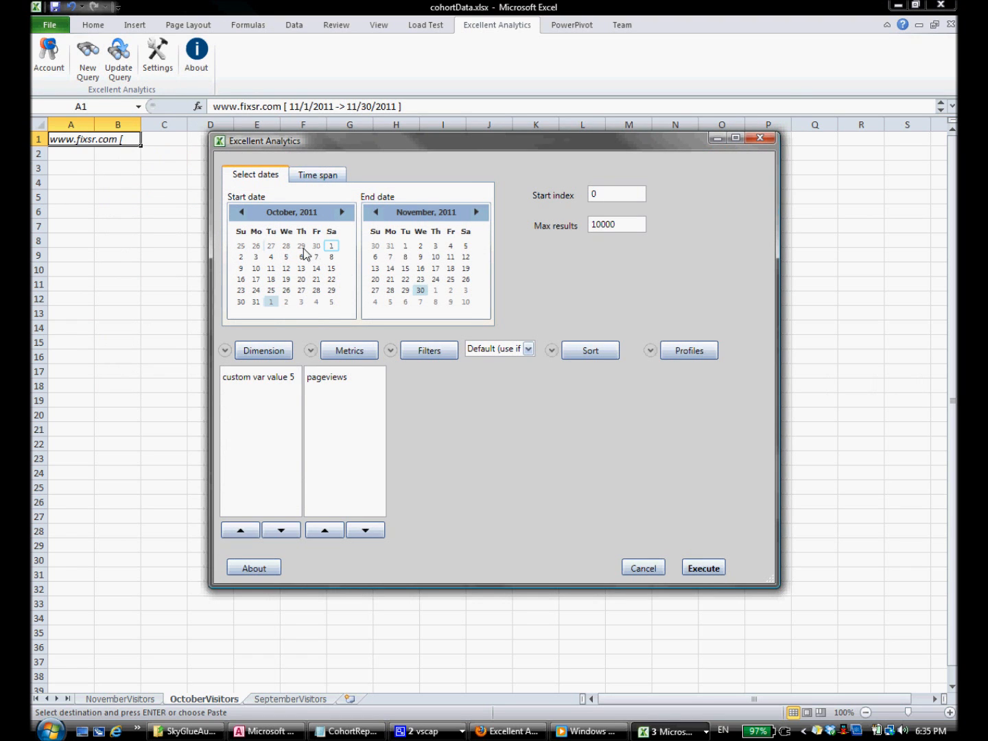
click(331, 245)
click(377, 213)
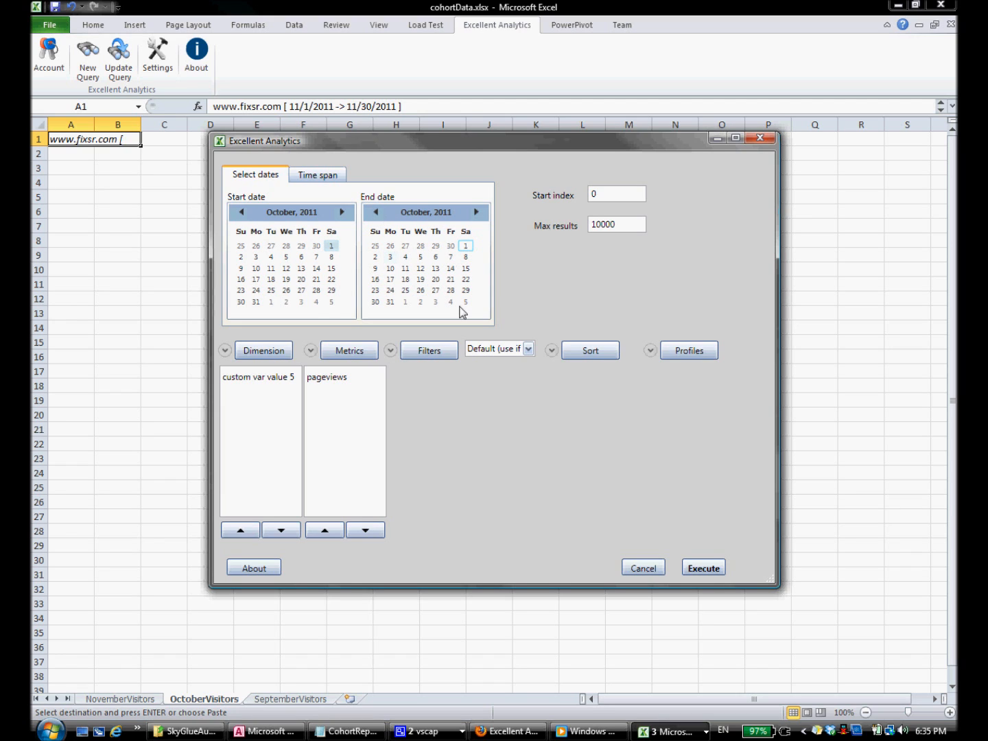
click(391, 302)
Step: Execute the October query and copy the header cell A1
click(707, 569)
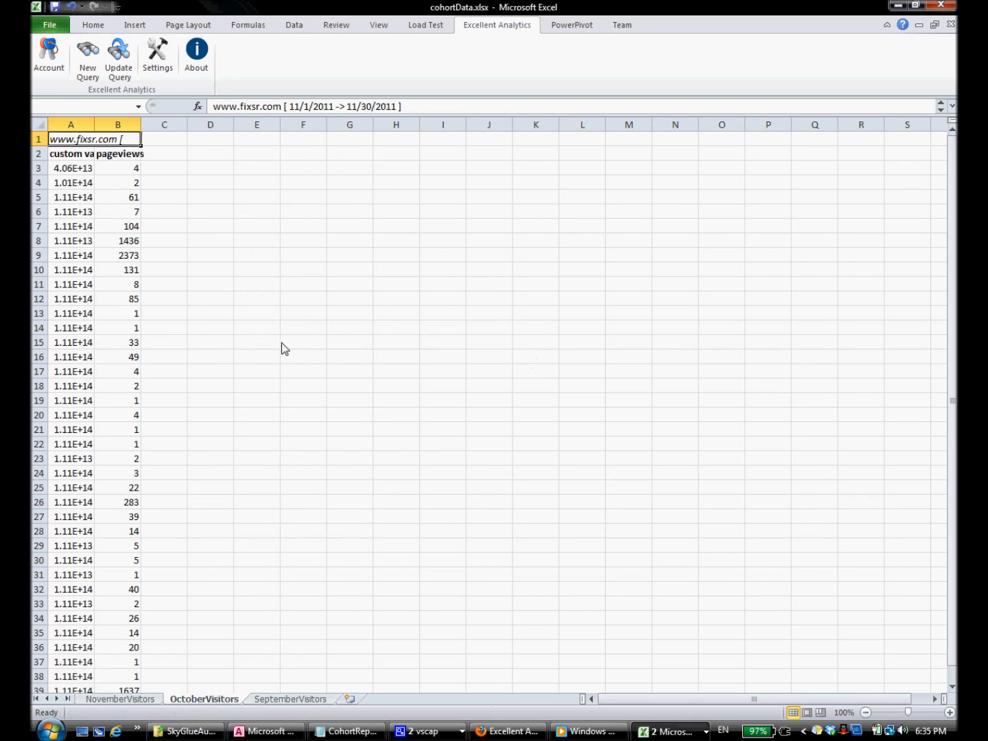
right_click(110, 140)
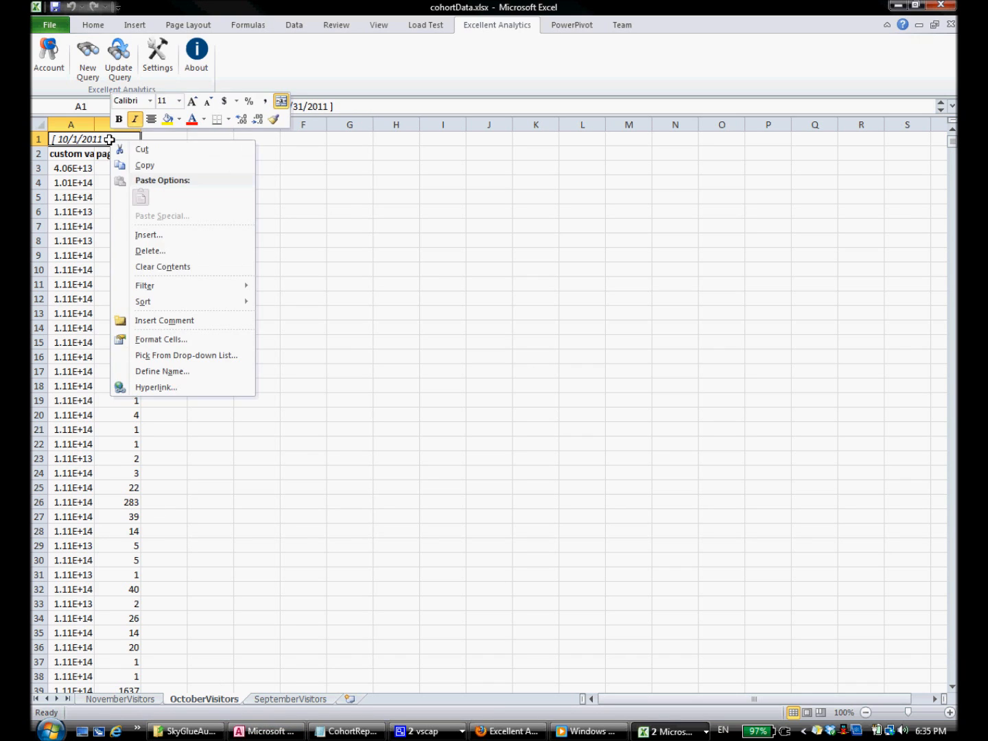
click(146, 166)
Step: Paste the October header into A1 of the SeptemberVisitors sheet
click(302, 699)
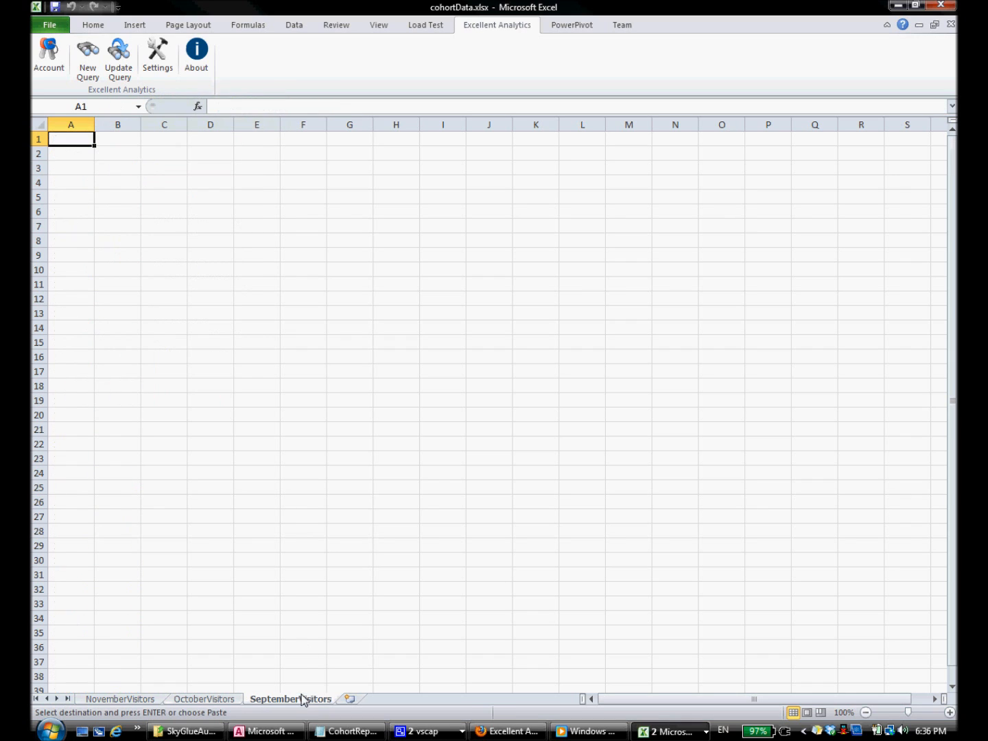
right_click(77, 139)
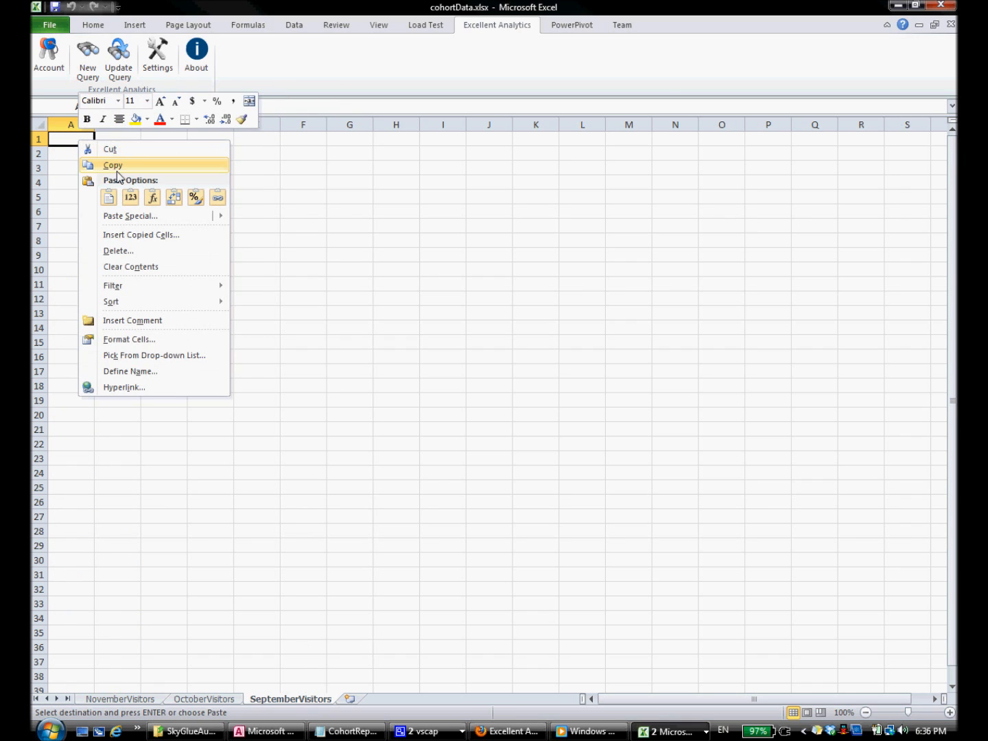
click(111, 201)
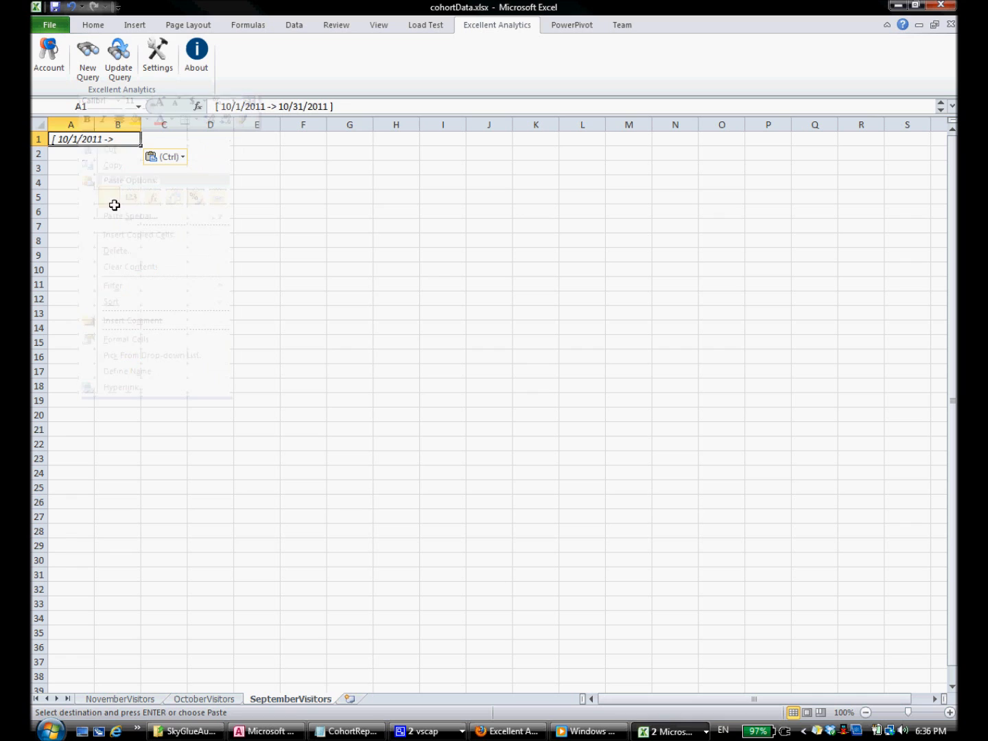
Step: Update the query to September 1–30, 2011 and execute it
click(118, 62)
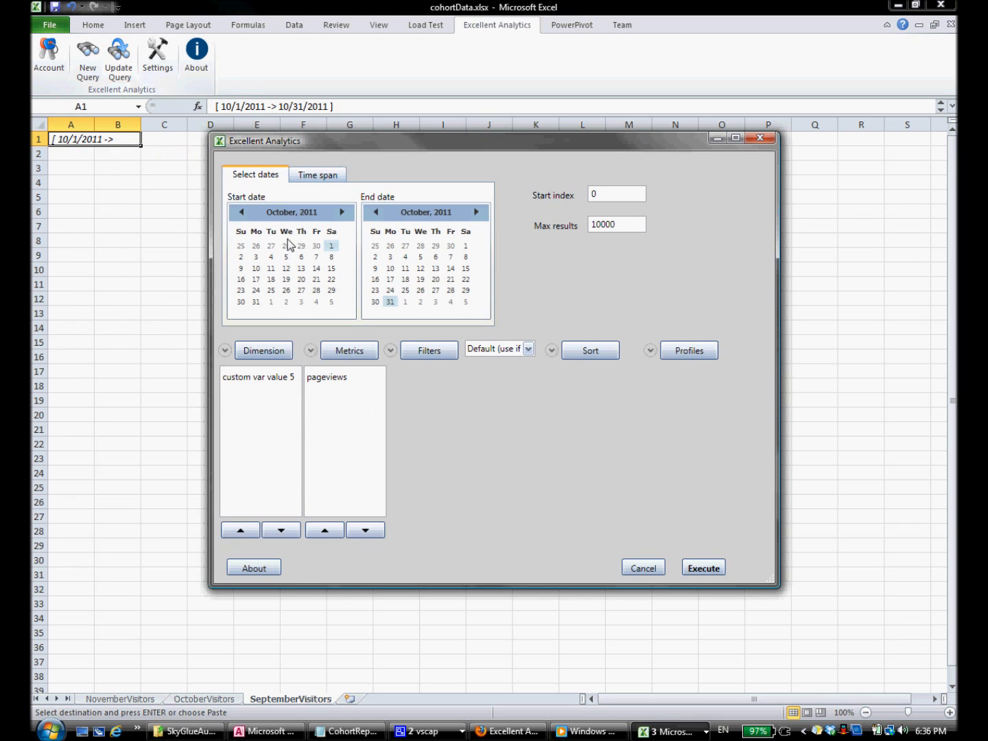
click(242, 214)
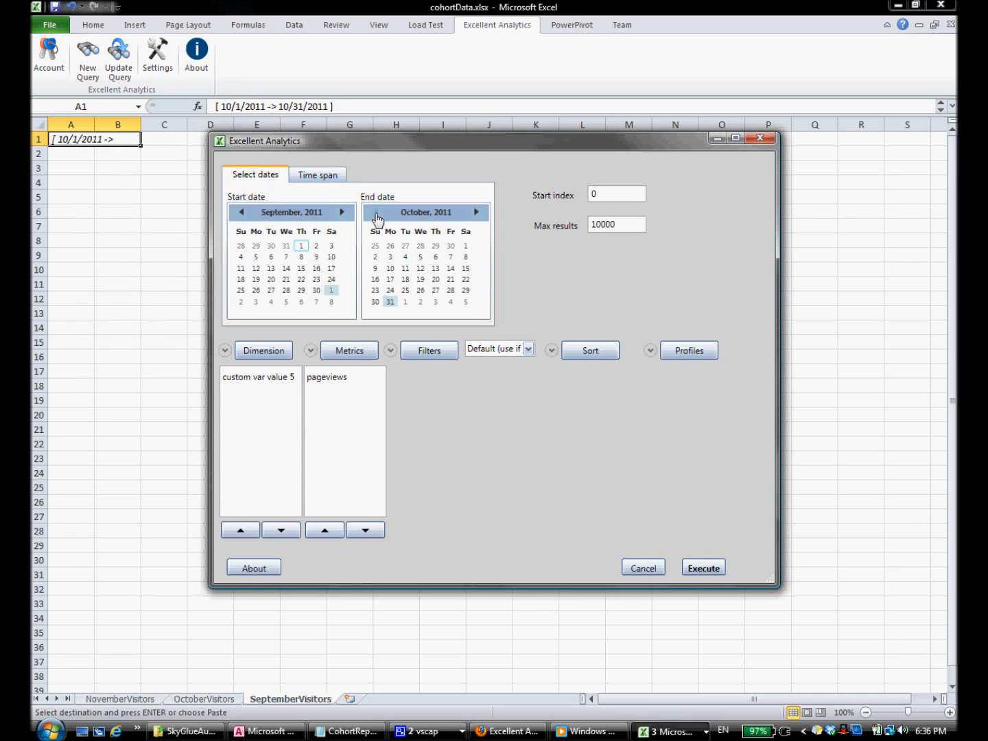
click(375, 213)
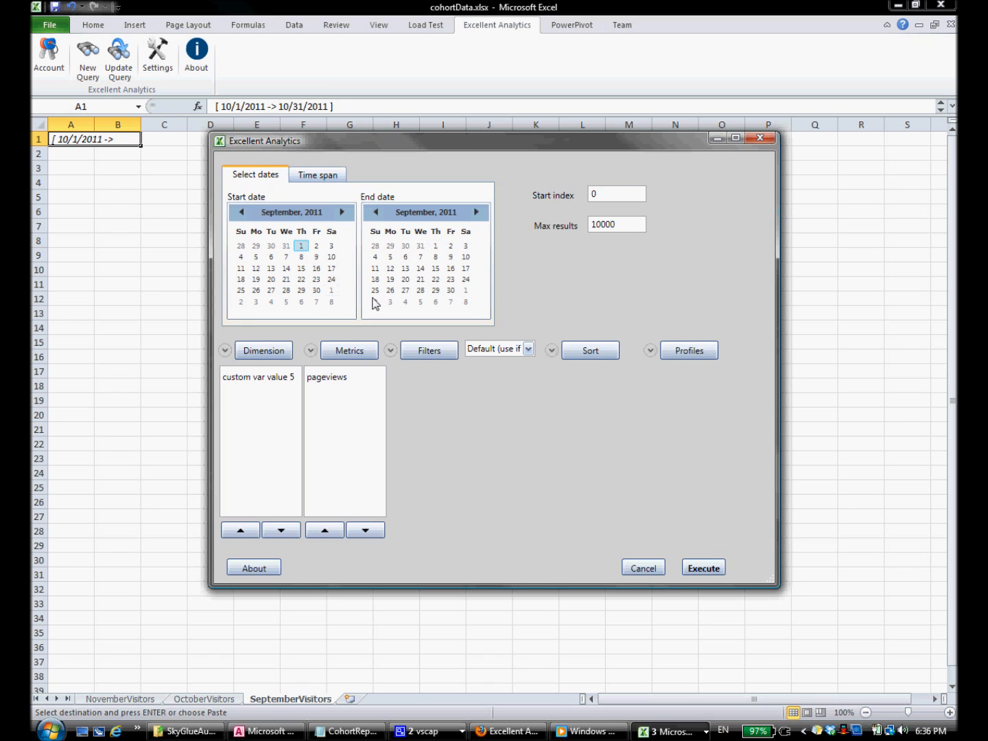
click(451, 292)
click(703, 570)
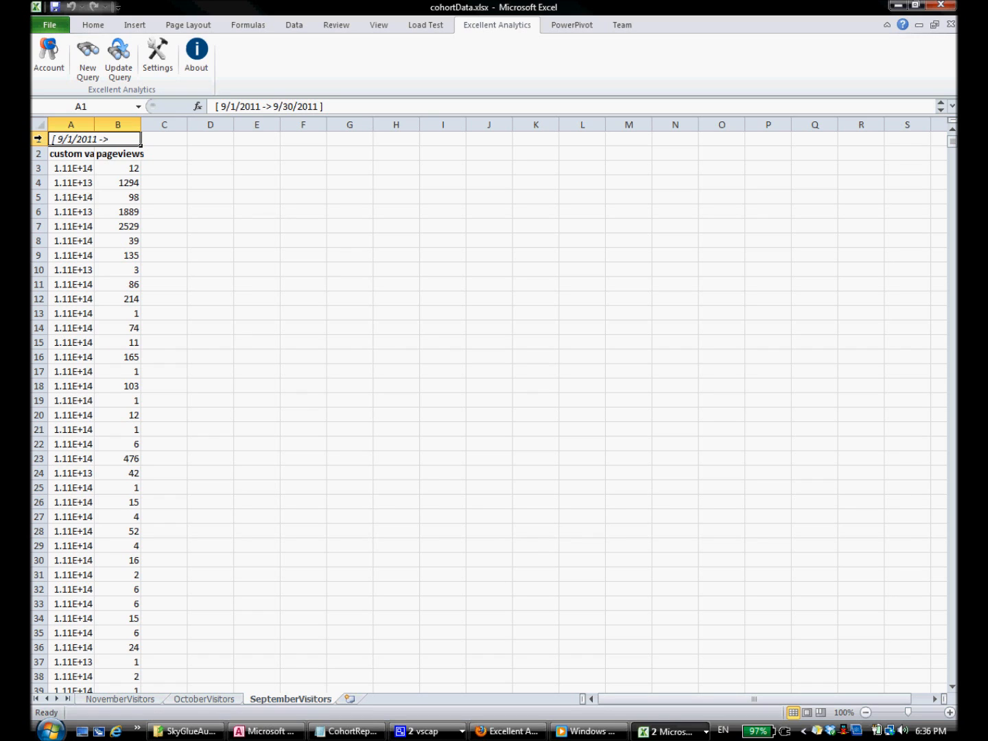
Step: Delete row 1, the date-range title, on the SeptemberVisitors, OctoberVisitors and NovemberVisitors sheets
click(37, 139)
right_click(38, 139)
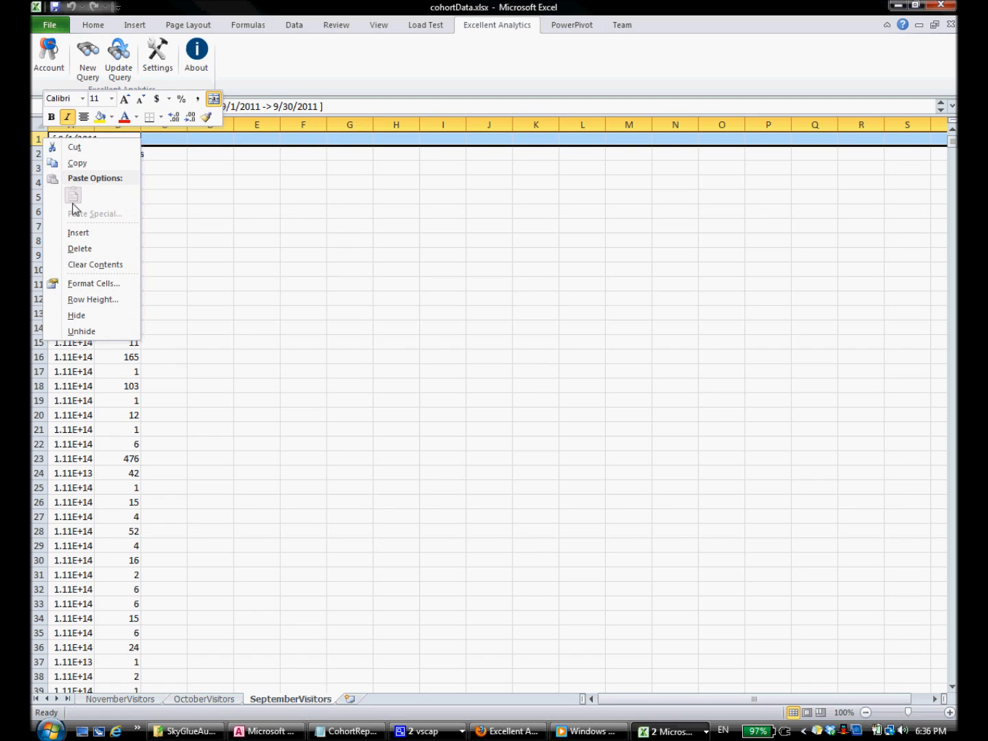
click(86, 250)
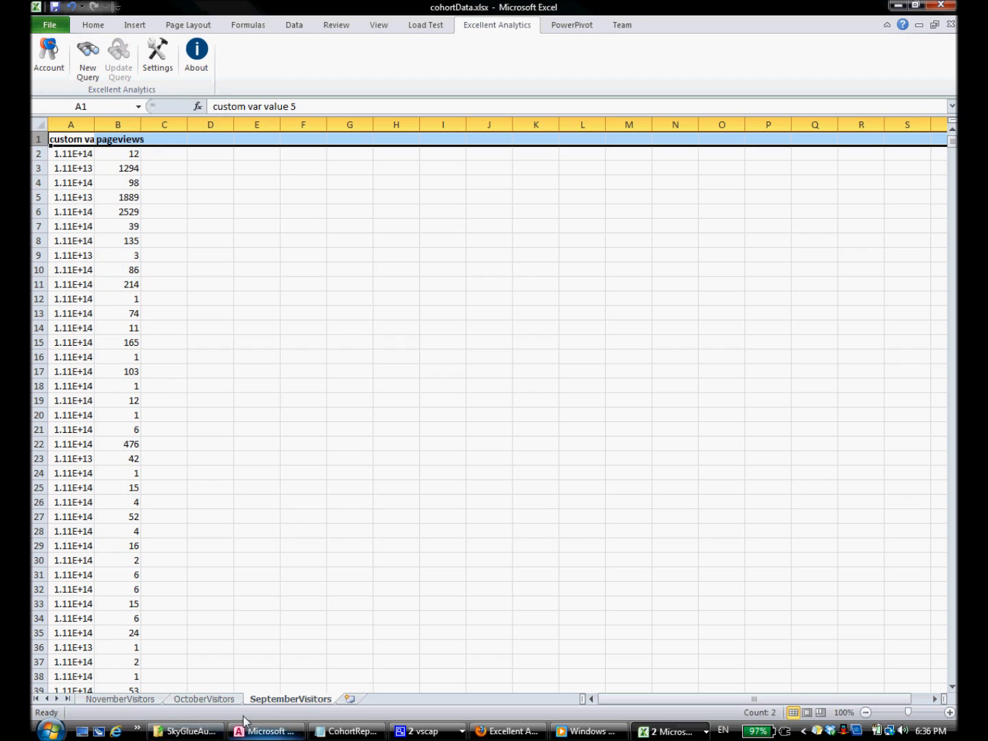
click(221, 700)
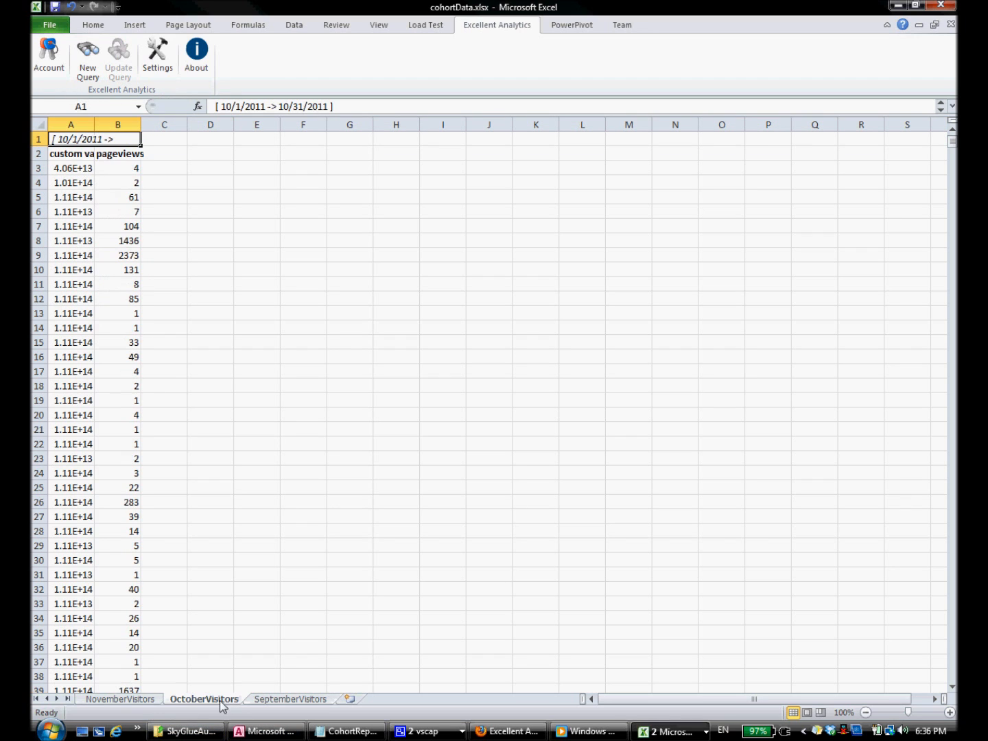
click(38, 138)
right_click(37, 139)
click(80, 251)
click(134, 697)
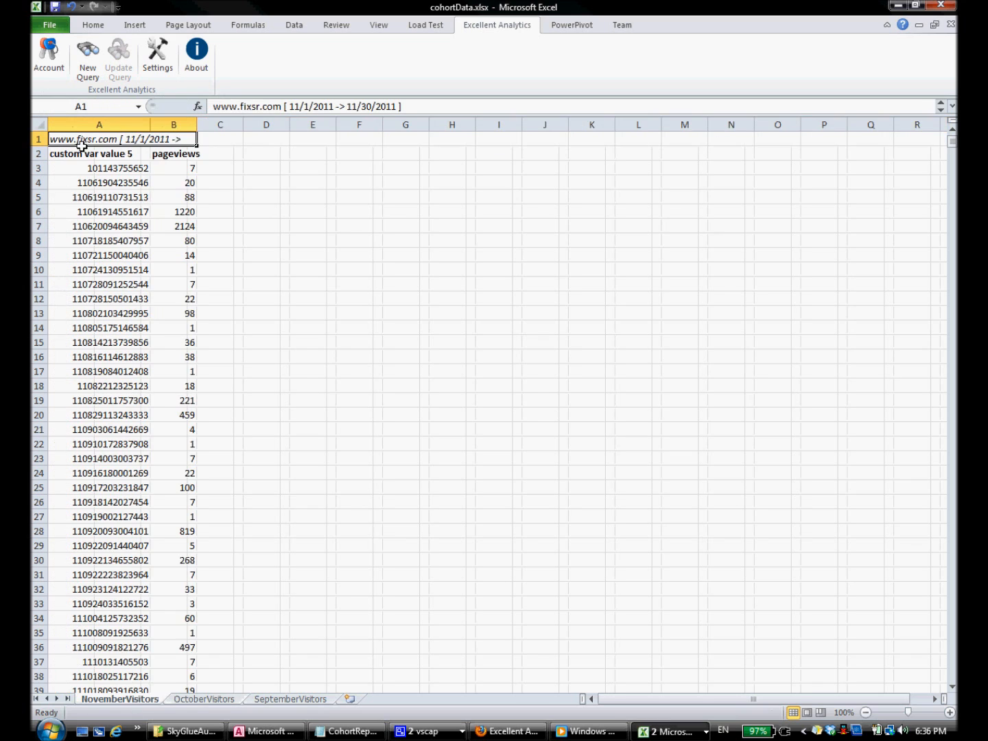
right_click(34, 138)
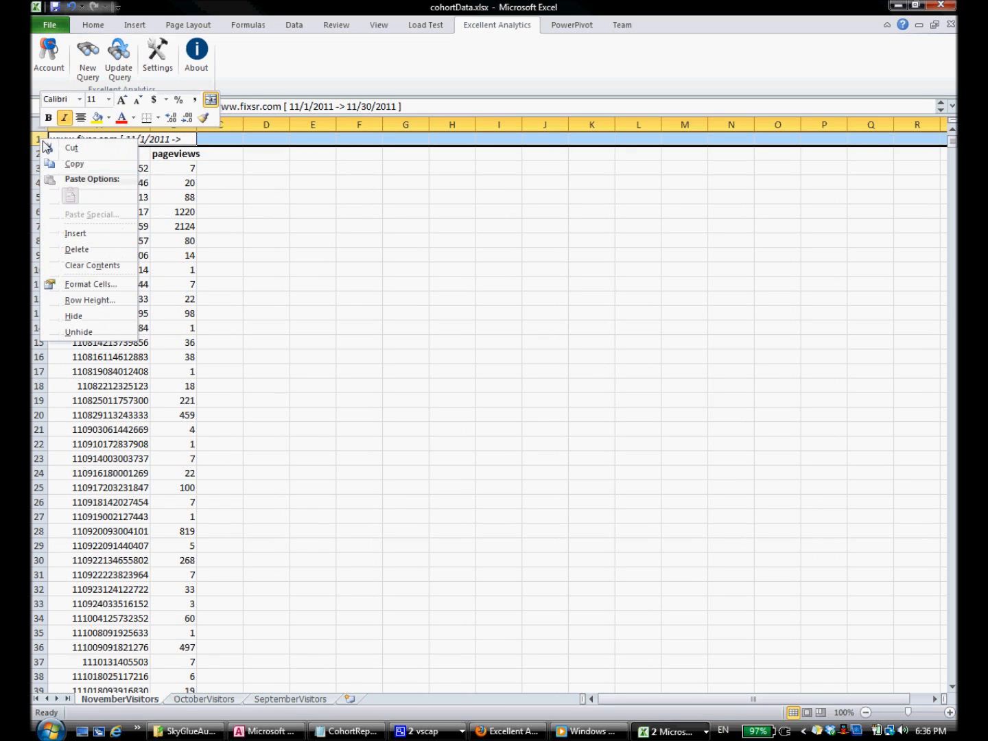
click(61, 249)
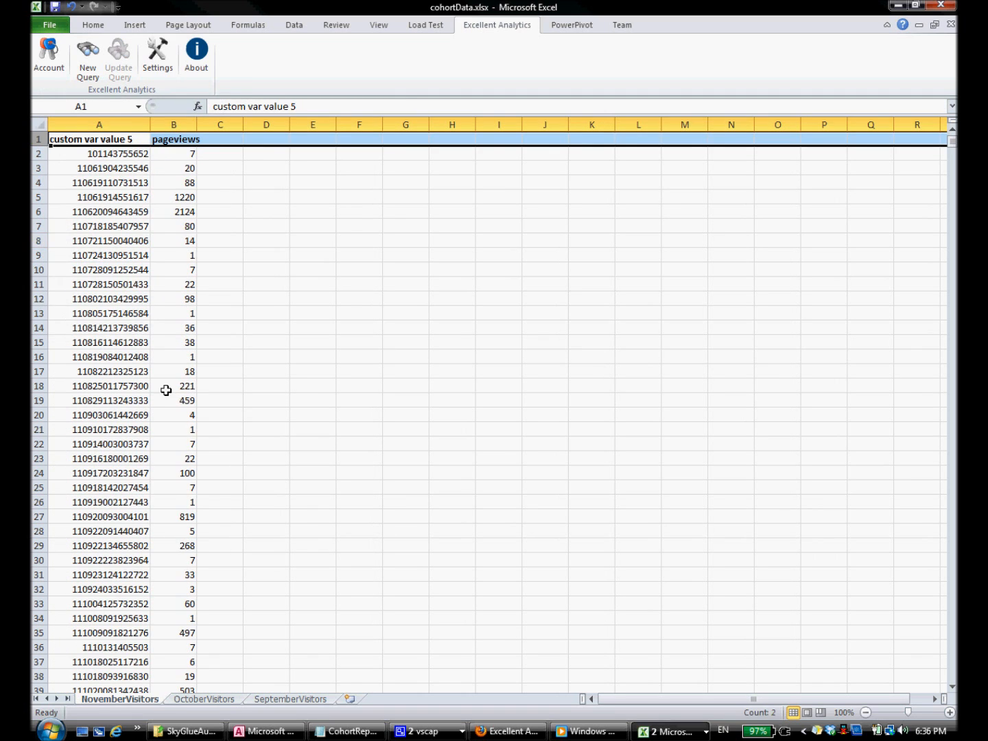
click(56, 8)
Step: Highlight step 2, about importing into Access, in CohortReportSteps.txt, then minimize Notepad
click(347, 732)
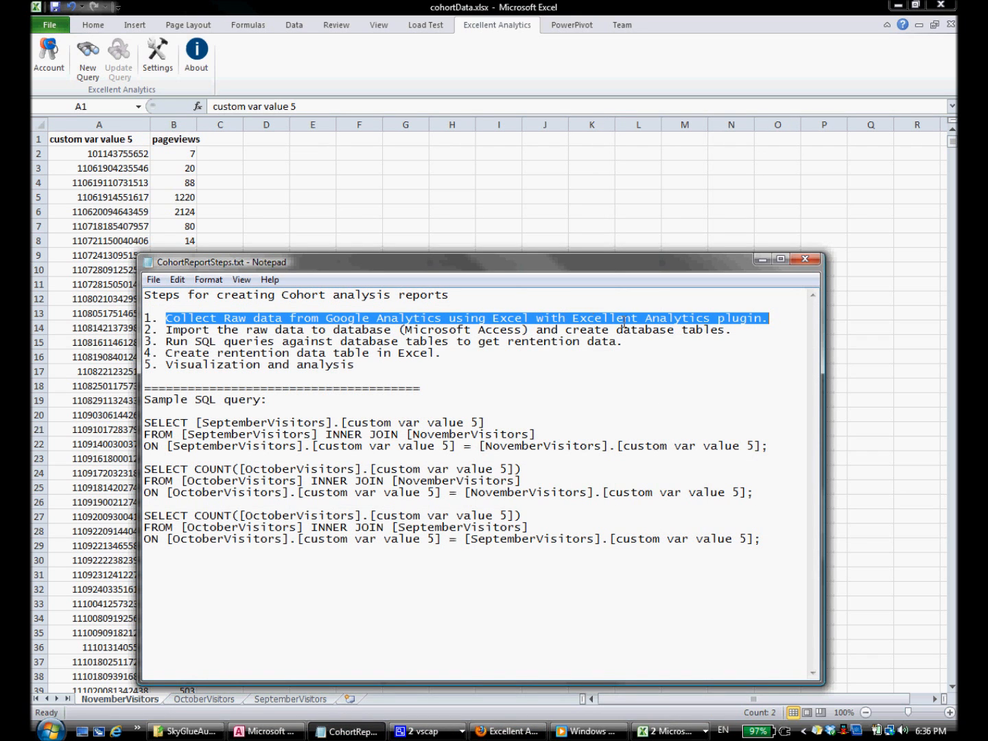
click(735, 329)
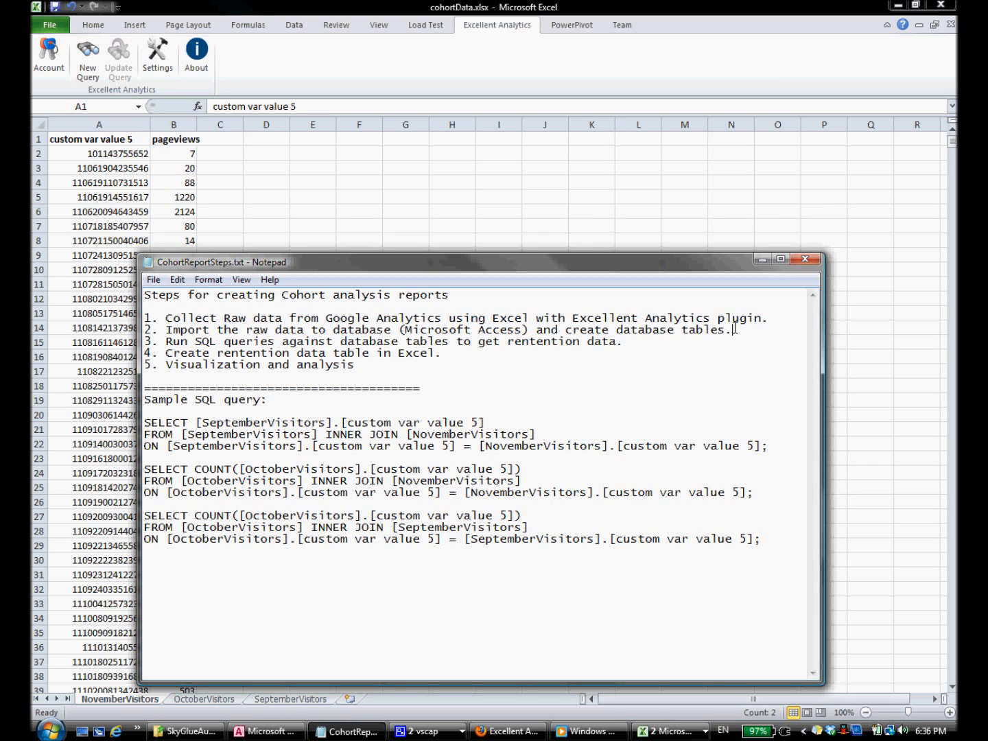
drag(733, 329, 162, 330)
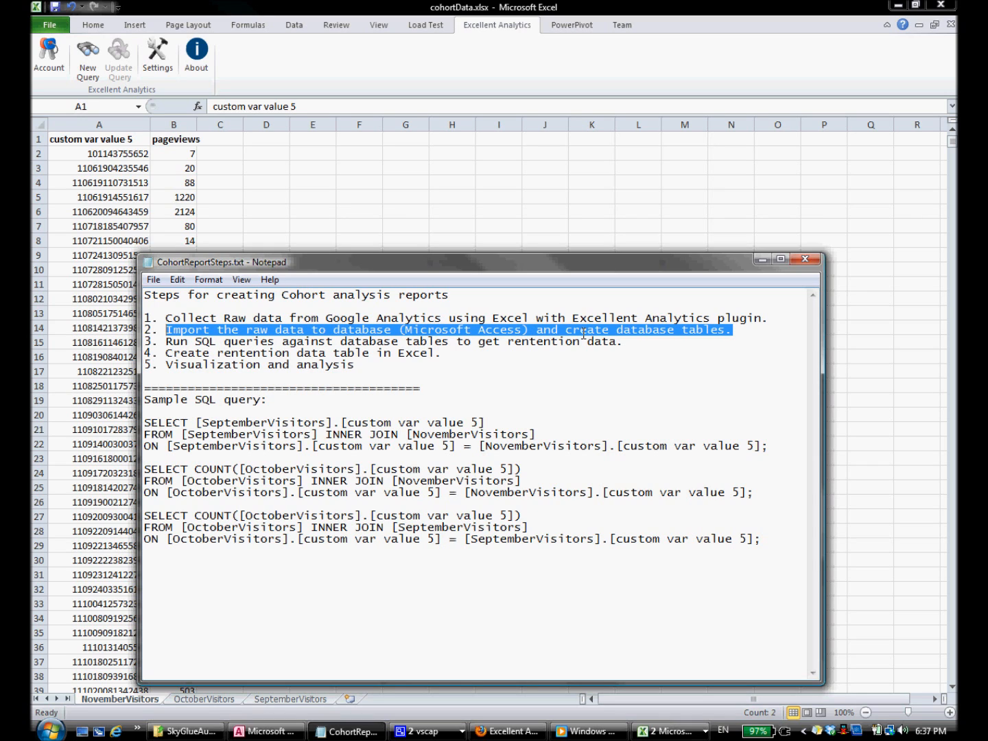
click(763, 260)
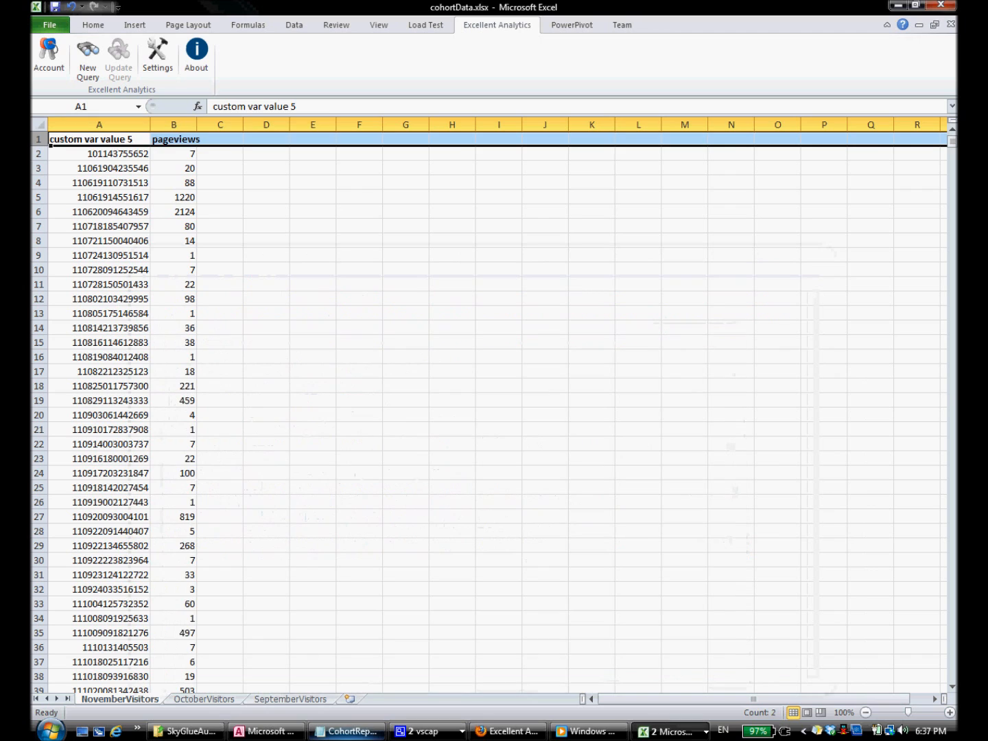
Step: Create the blank cohortDemo database and choose cohortData.xlsx as the Excel import source
click(265, 731)
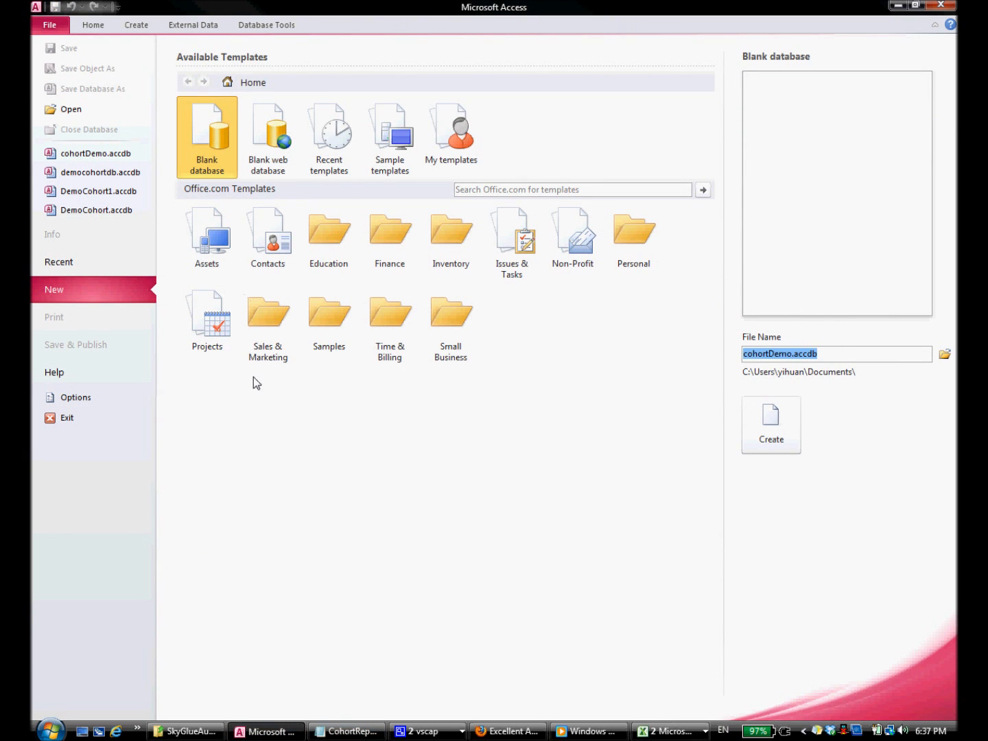
click(777, 424)
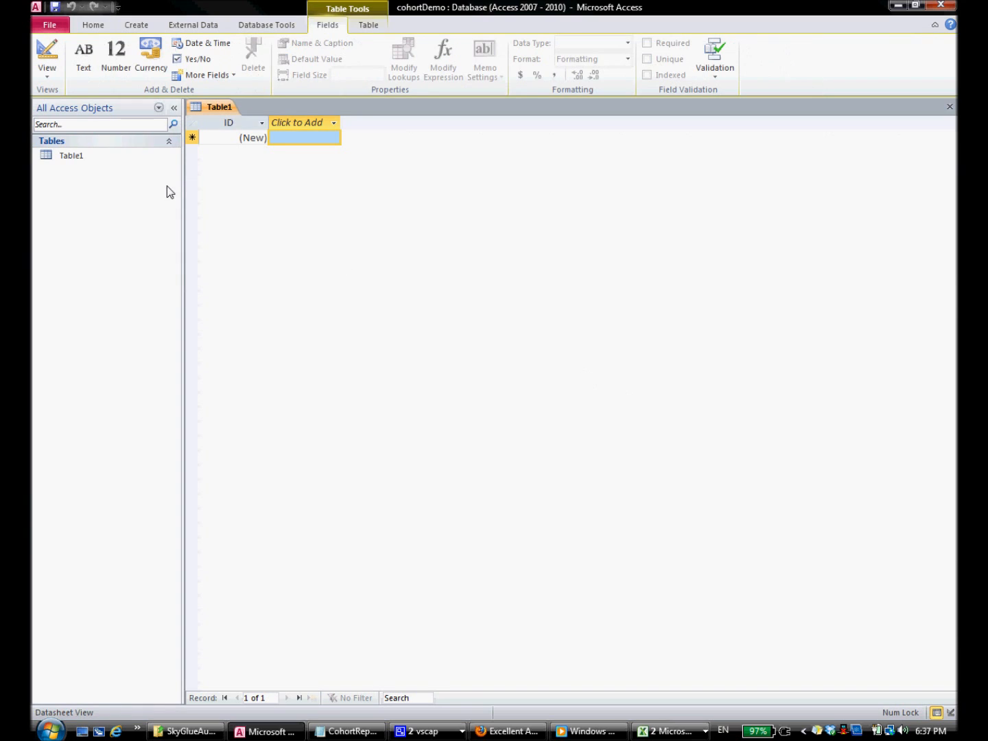
click(195, 25)
click(130, 67)
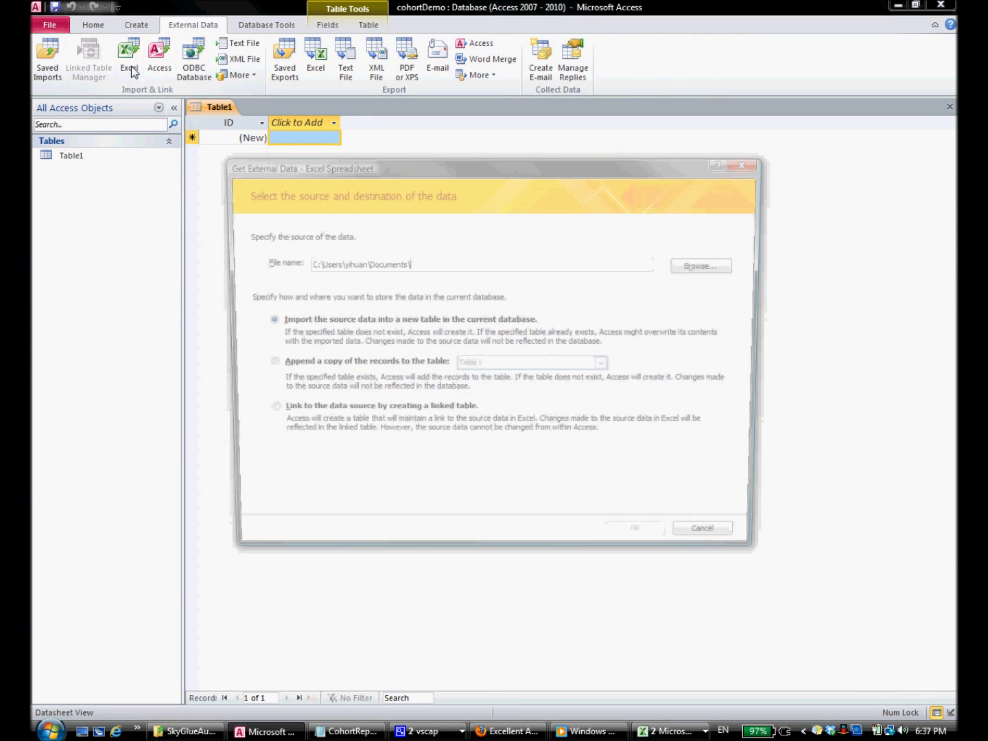
click(706, 274)
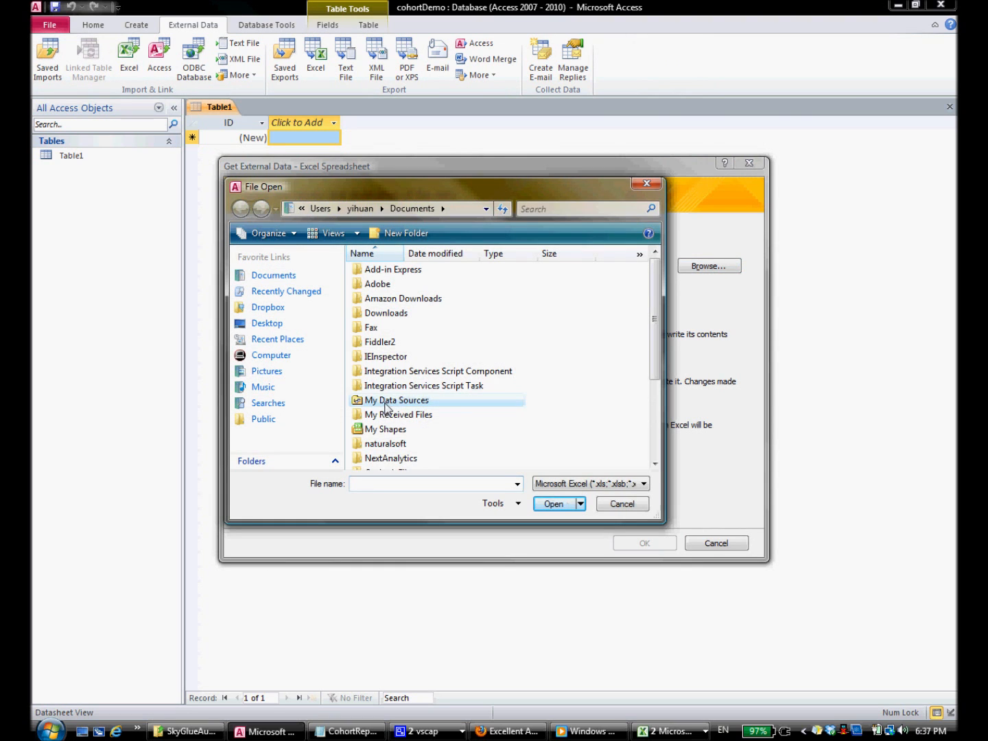
scroll(401, 405, down, 3)
click(394, 463)
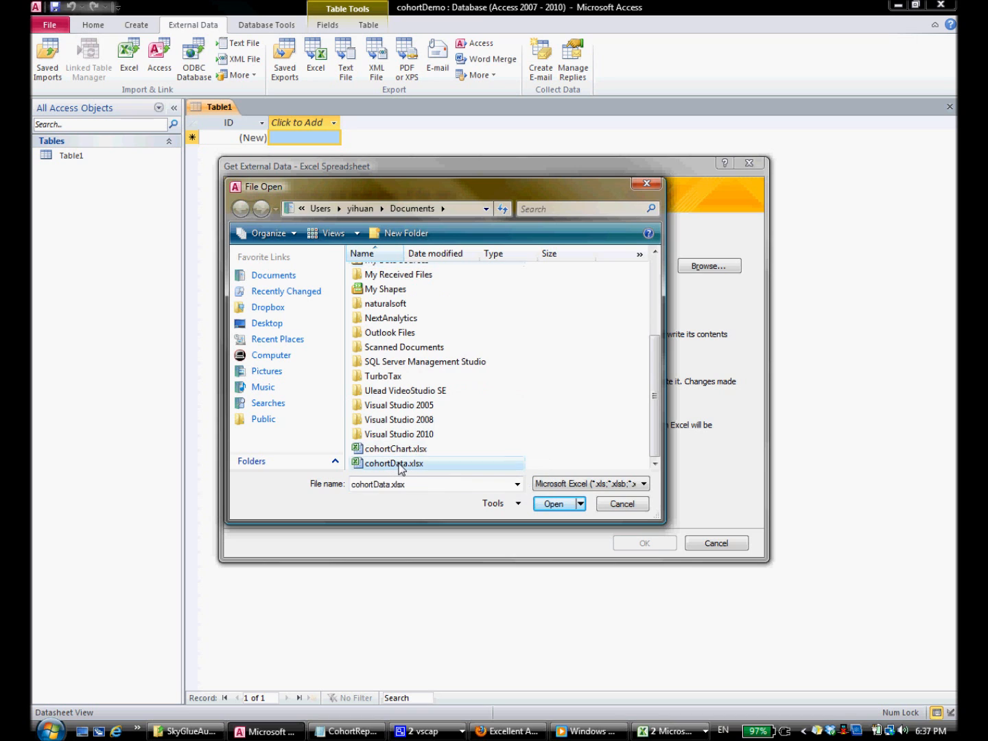
click(554, 505)
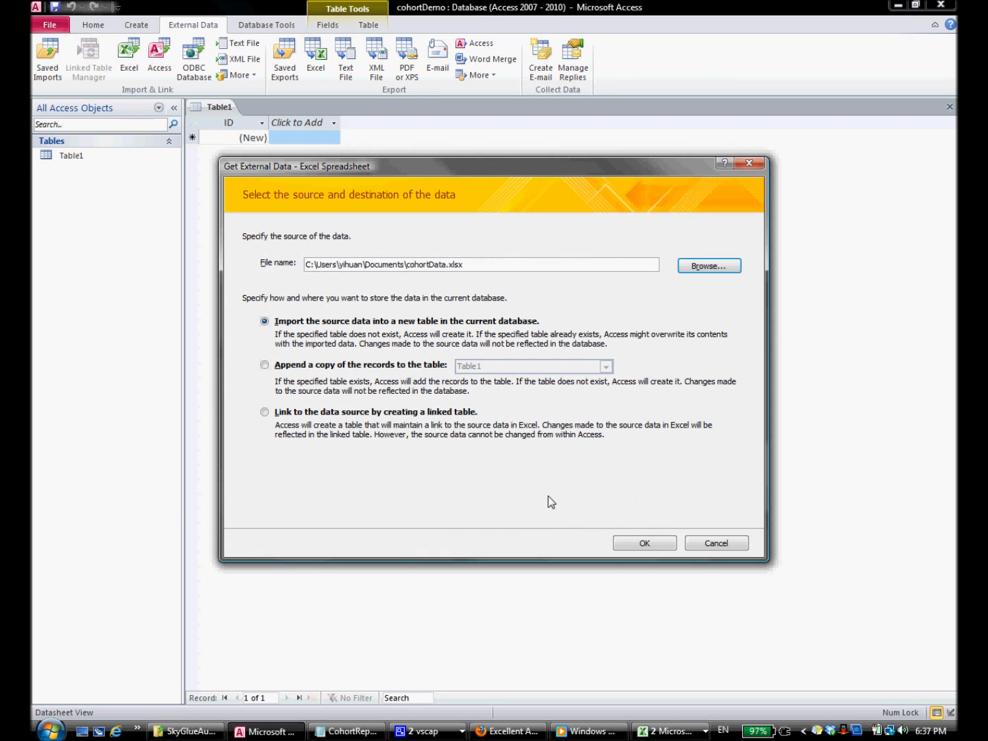
click(645, 544)
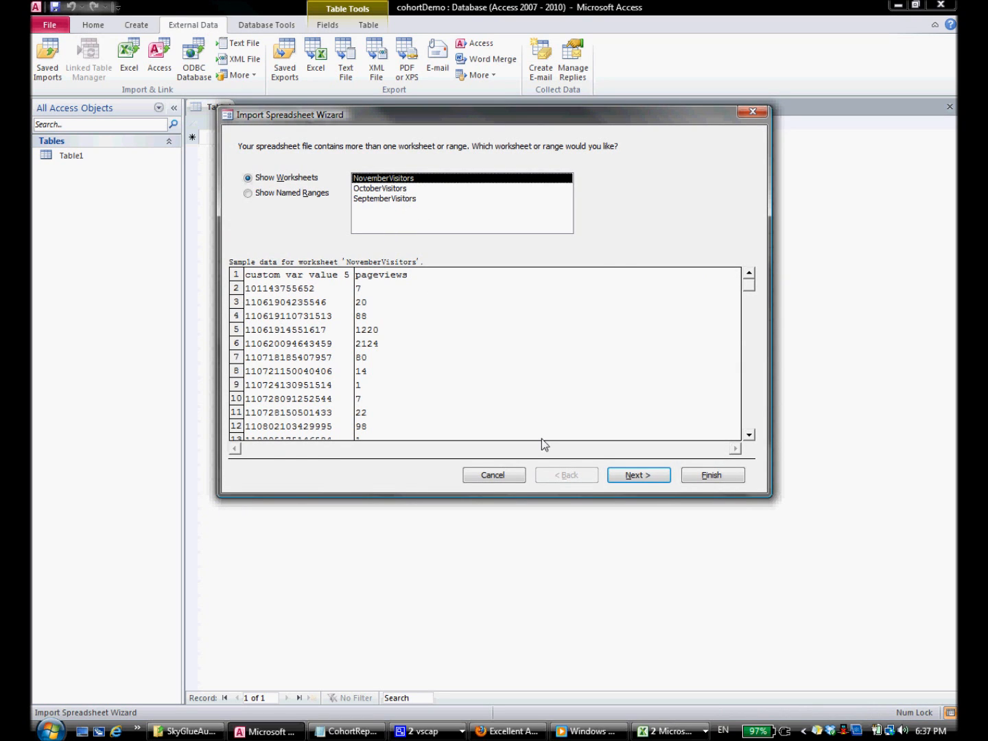
Step: Import NovemberVisitors with header row and primary key, open it, and widen the ID column
click(637, 475)
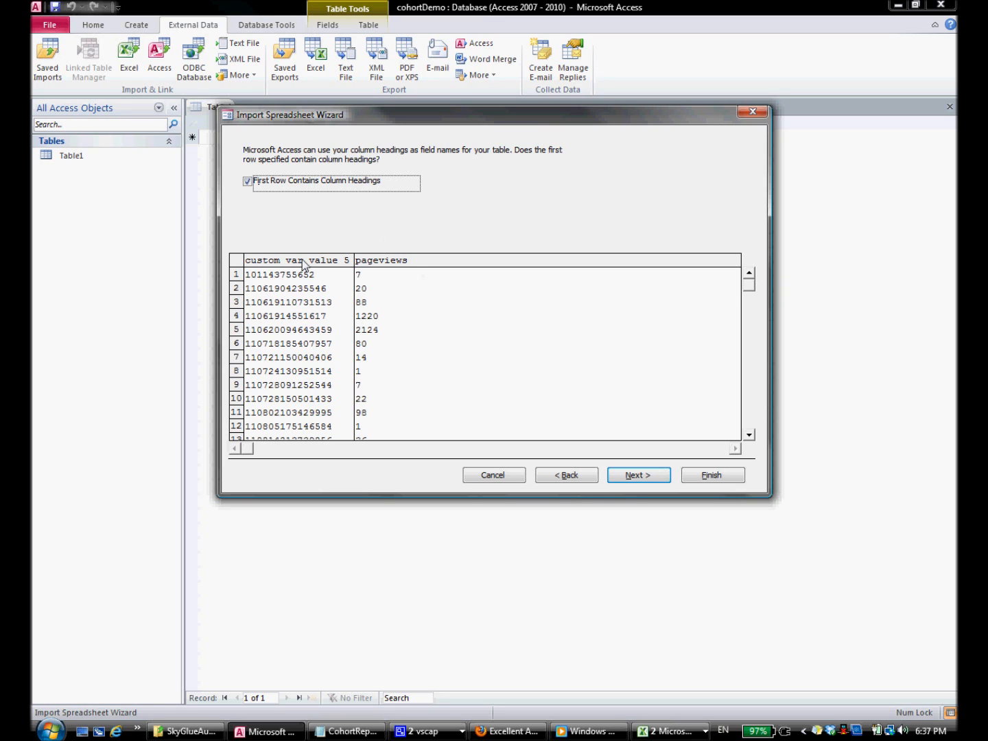
click(639, 476)
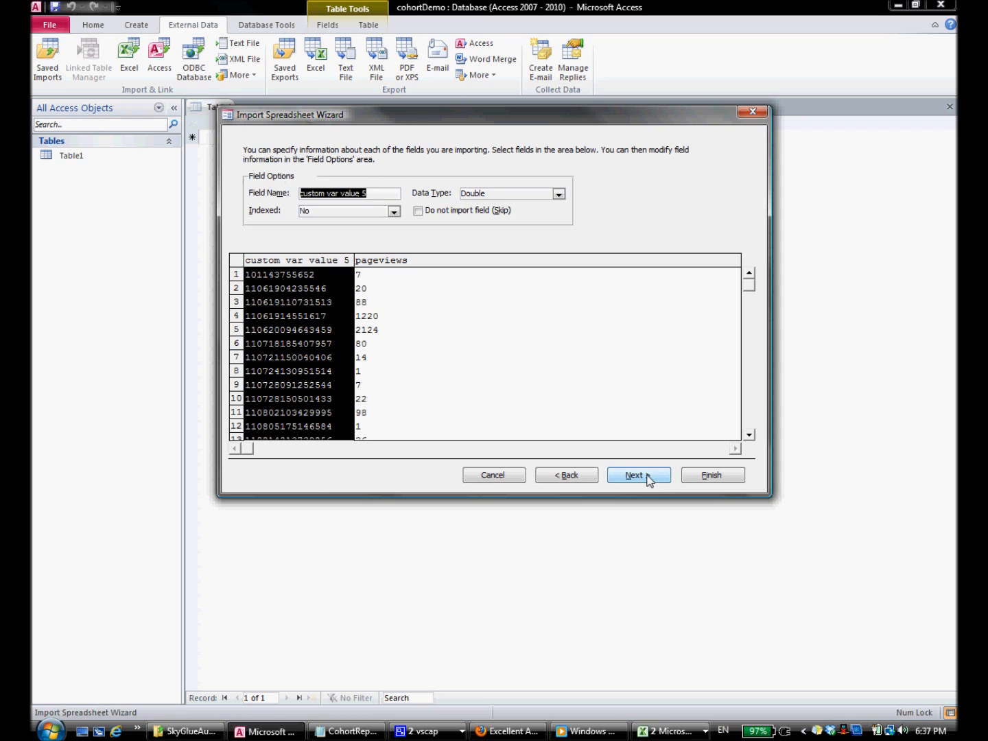
click(650, 476)
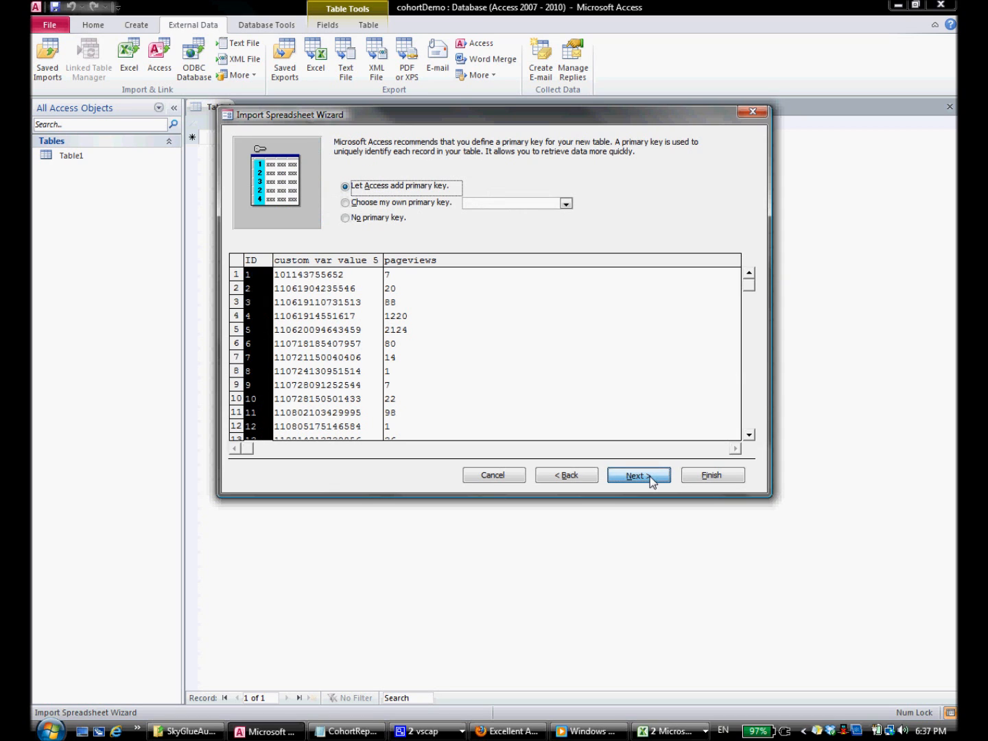
click(651, 476)
click(708, 474)
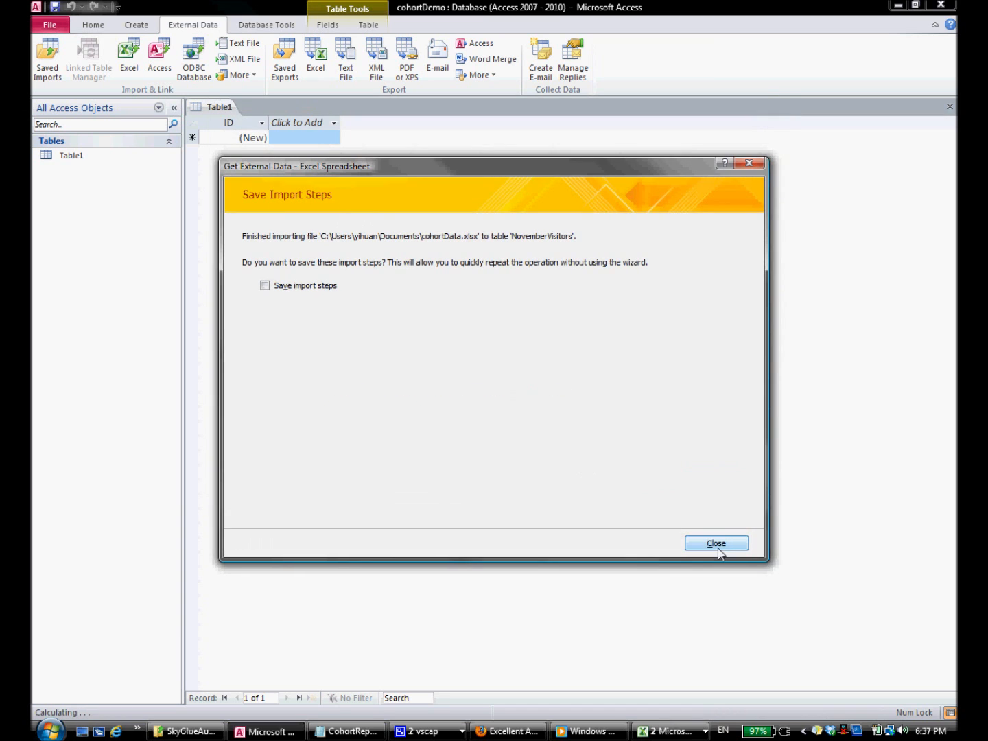
click(717, 543)
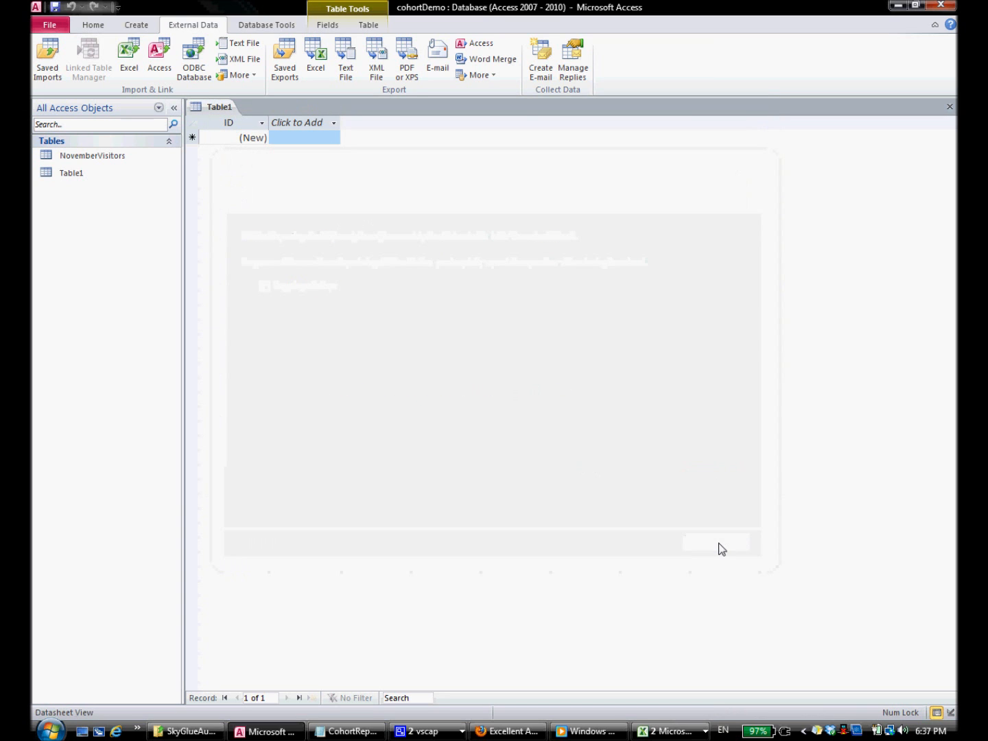
double_click(103, 159)
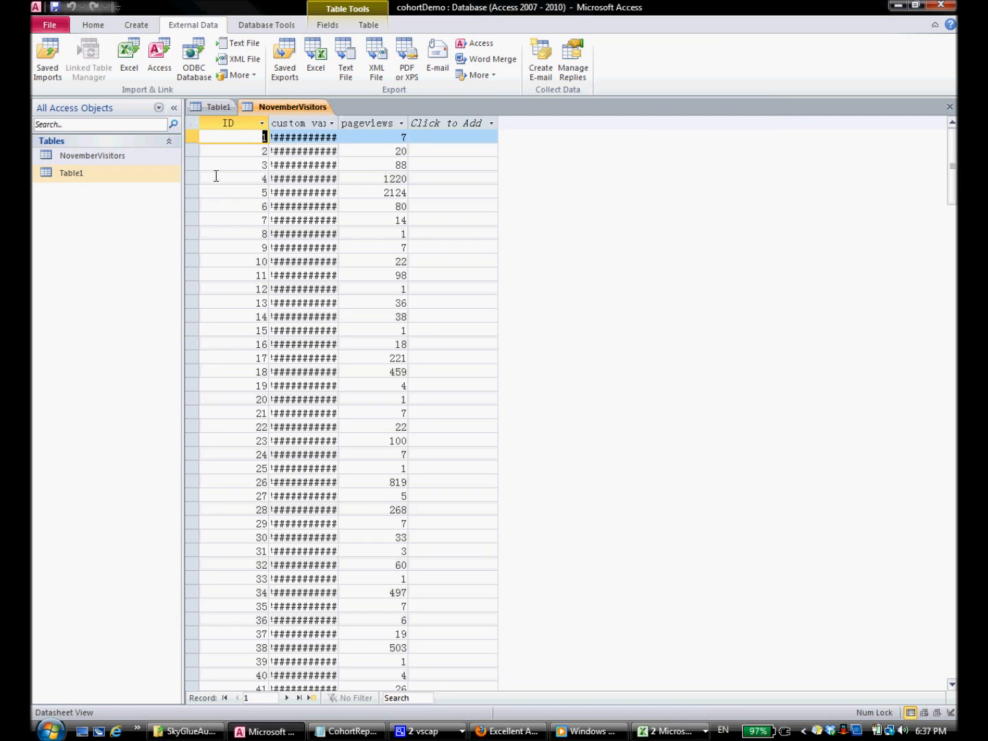
drag(338, 126, 386, 125)
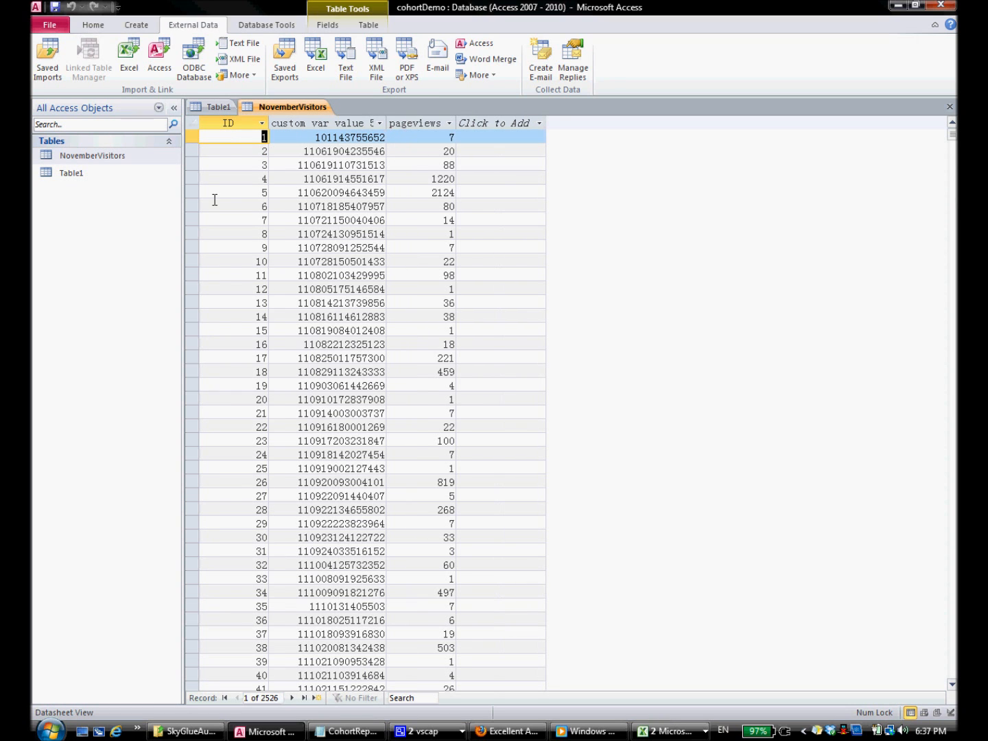
Step: Start another Excel import with cohortData.xlsx as the source file
click(140, 75)
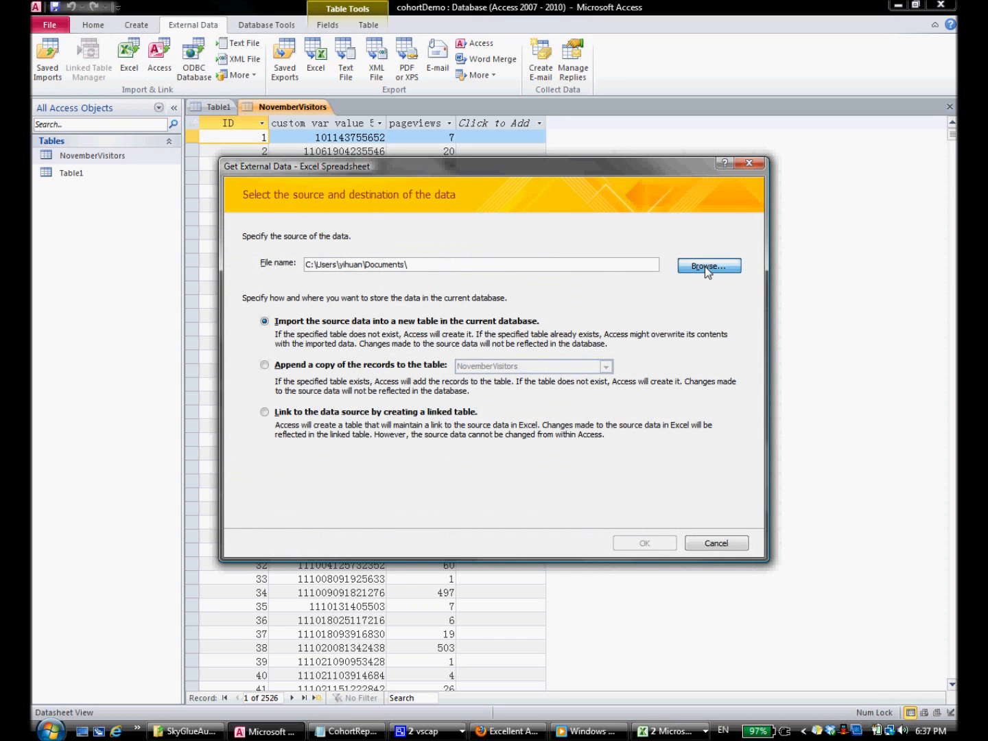
click(705, 266)
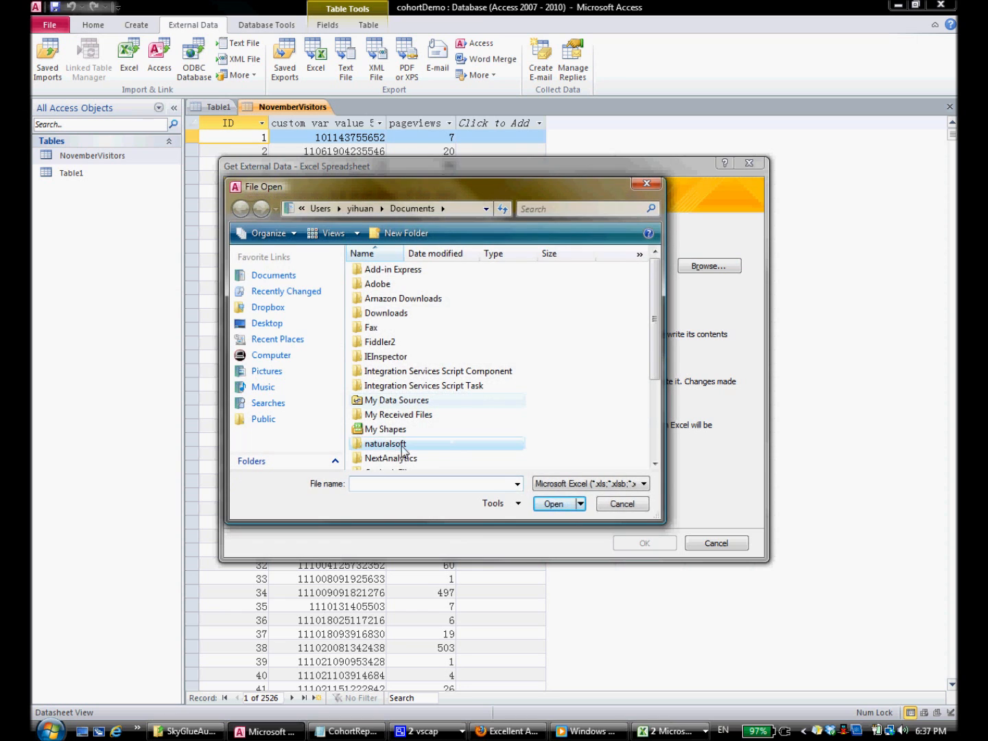
scroll(404, 451, down, 3)
click(404, 464)
click(556, 504)
click(645, 544)
Step: Import the OctoberVisitors worksheet as its own table, open it, and widen the ID column
click(379, 199)
key(Up)
click(647, 479)
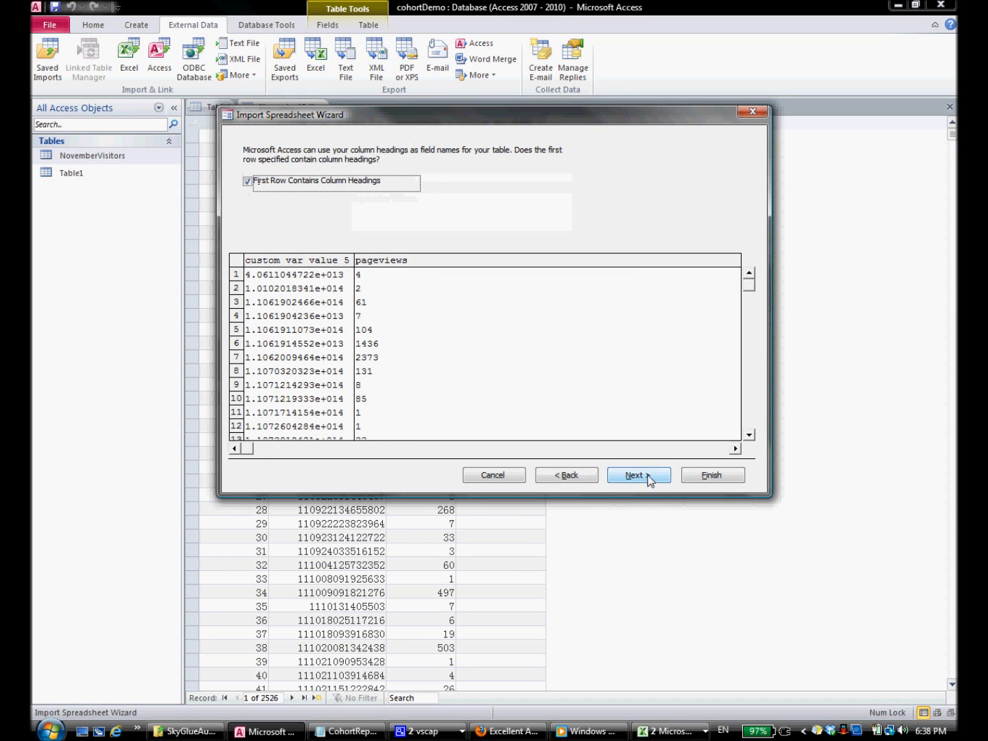
click(649, 480)
click(649, 479)
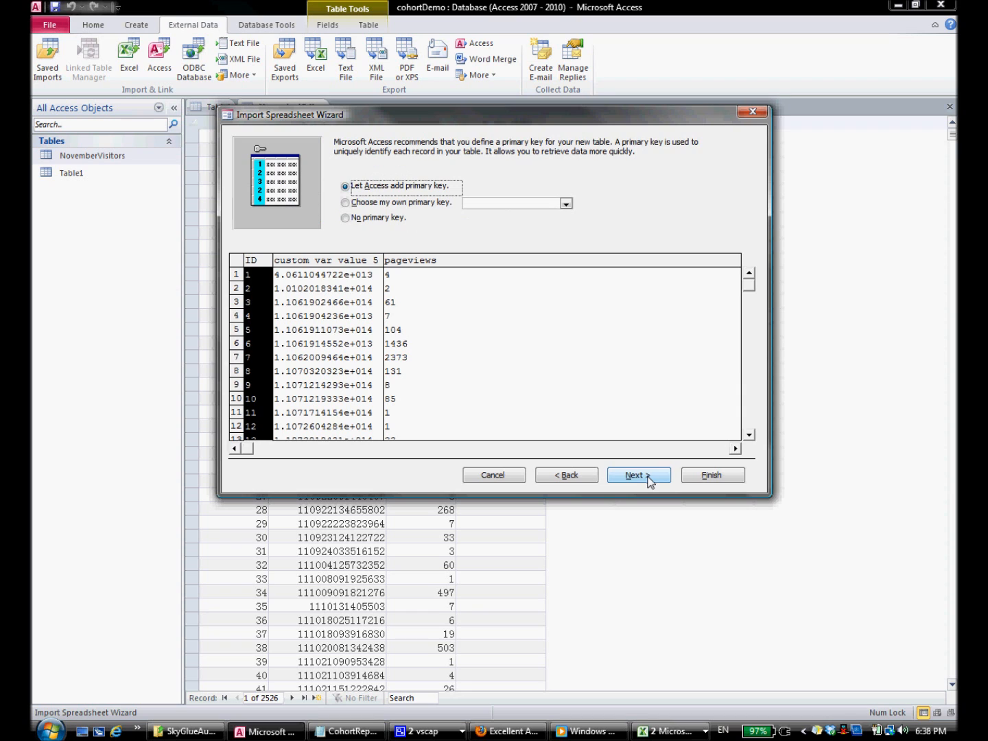
click(649, 479)
click(703, 478)
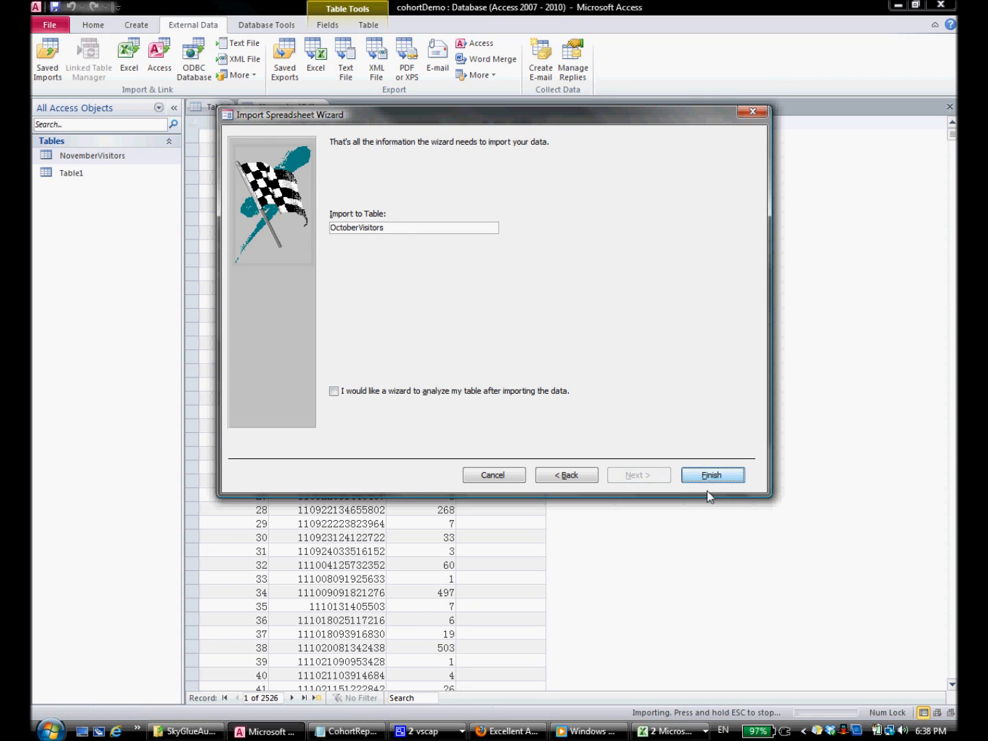
click(721, 546)
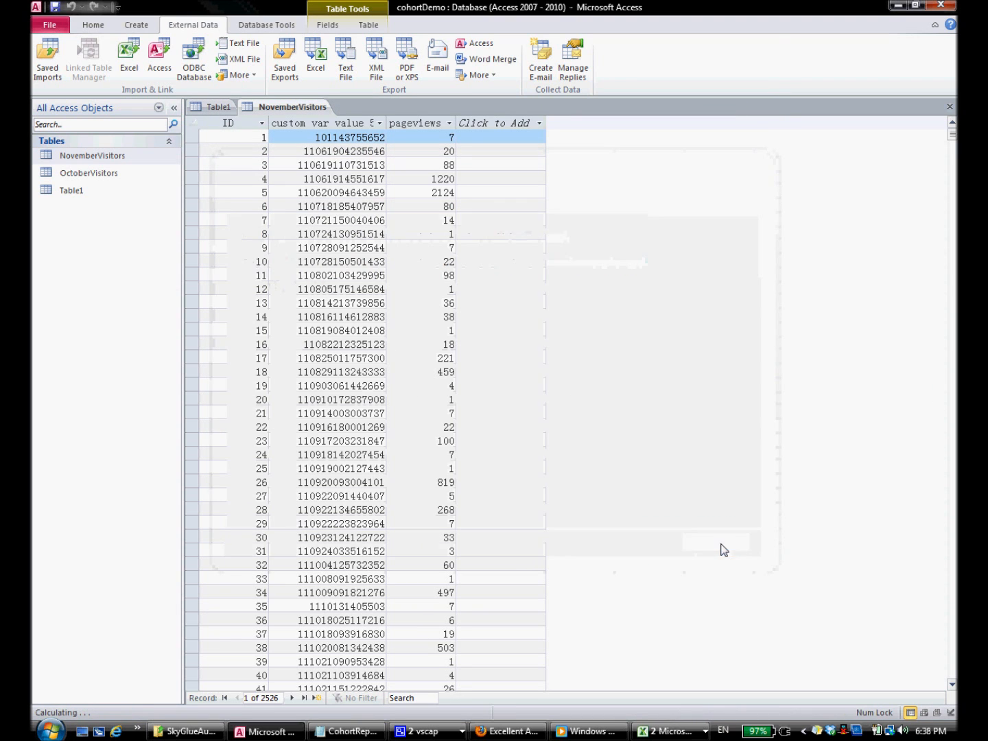
double_click(118, 172)
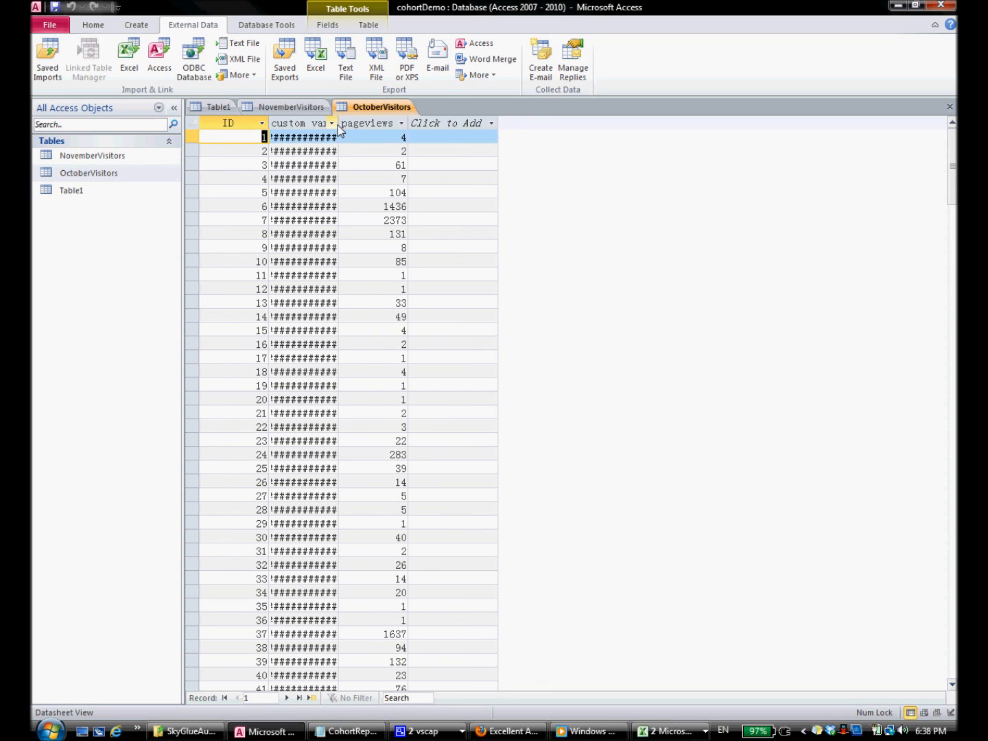
drag(339, 123, 357, 123)
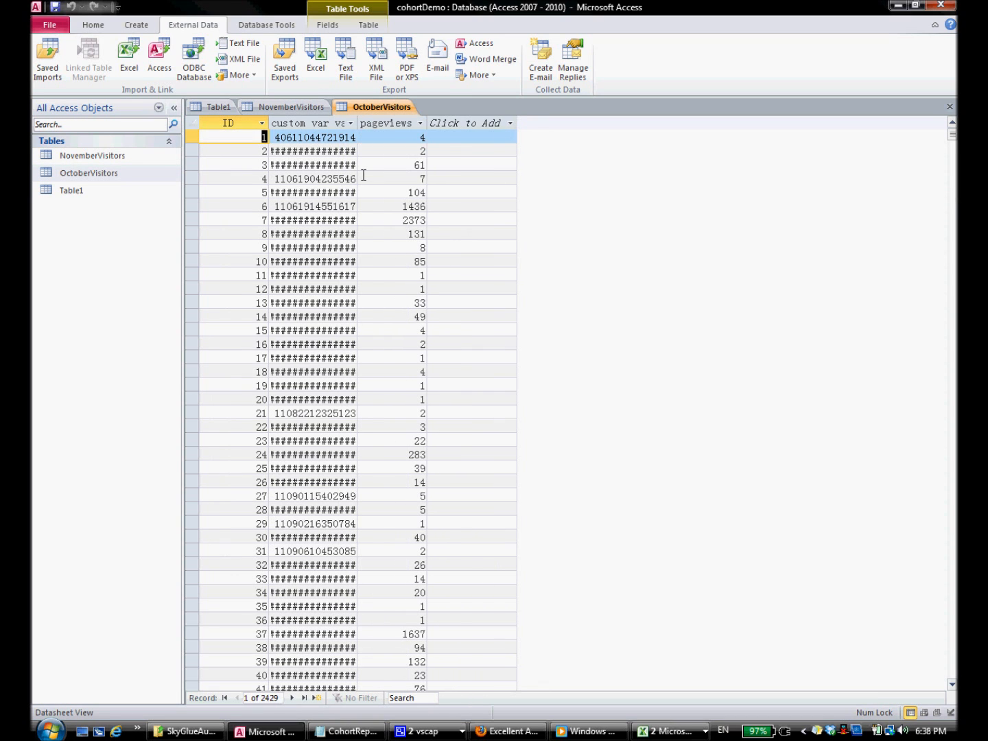
Step: Start a third Excel import using cohortData.xlsx as the source file
click(129, 62)
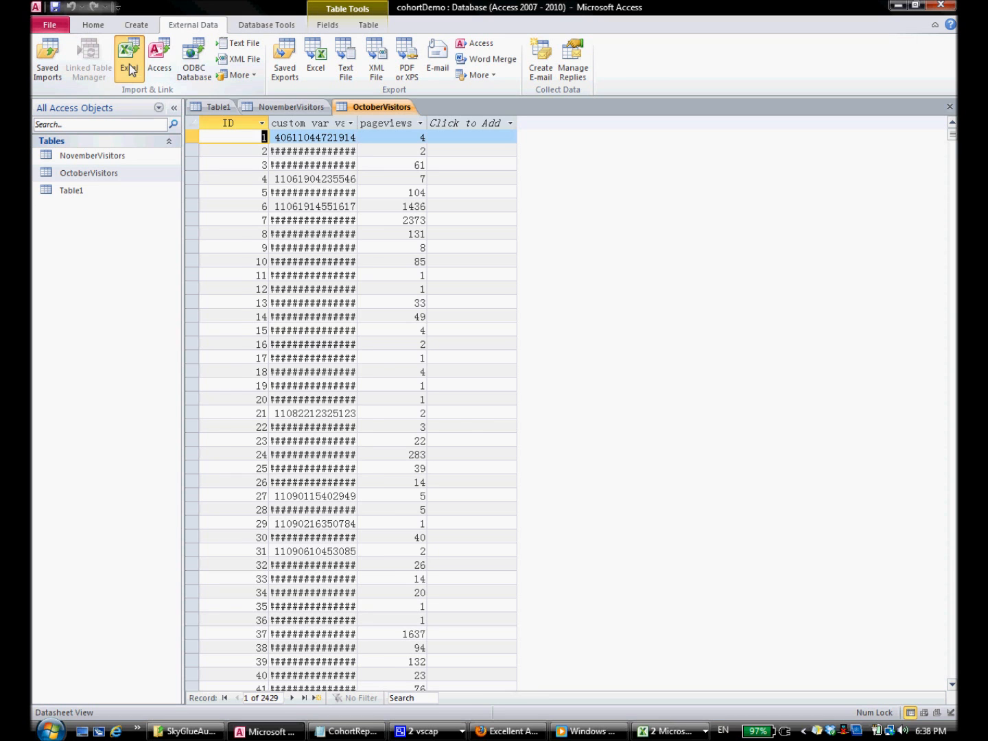
click(713, 272)
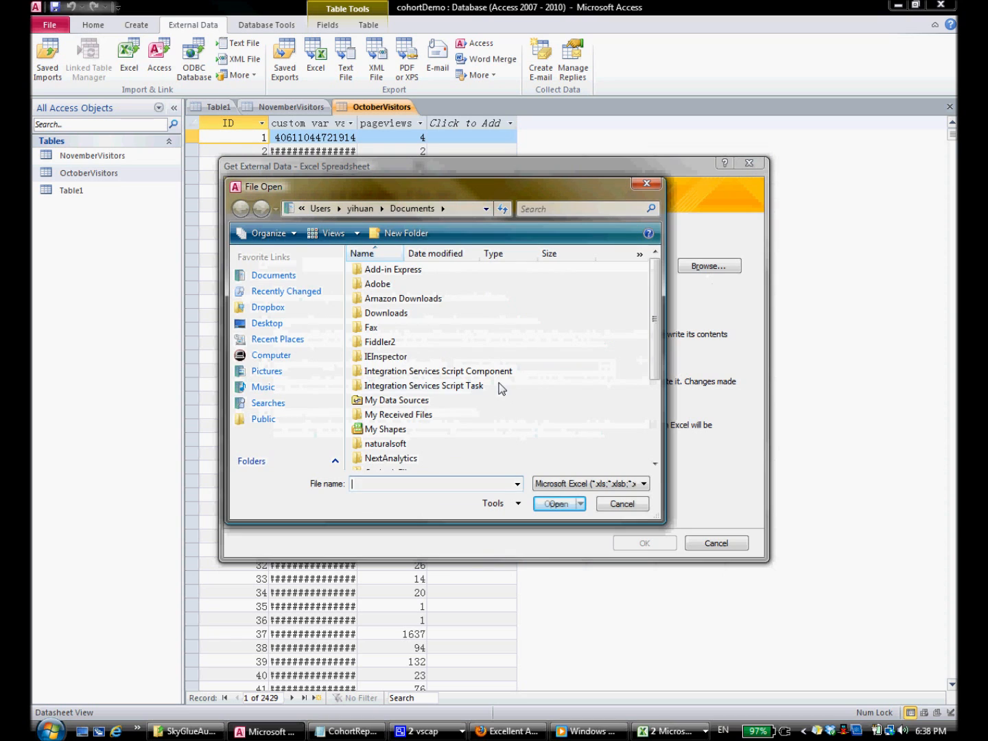
scroll(389, 443, down, 3)
click(406, 466)
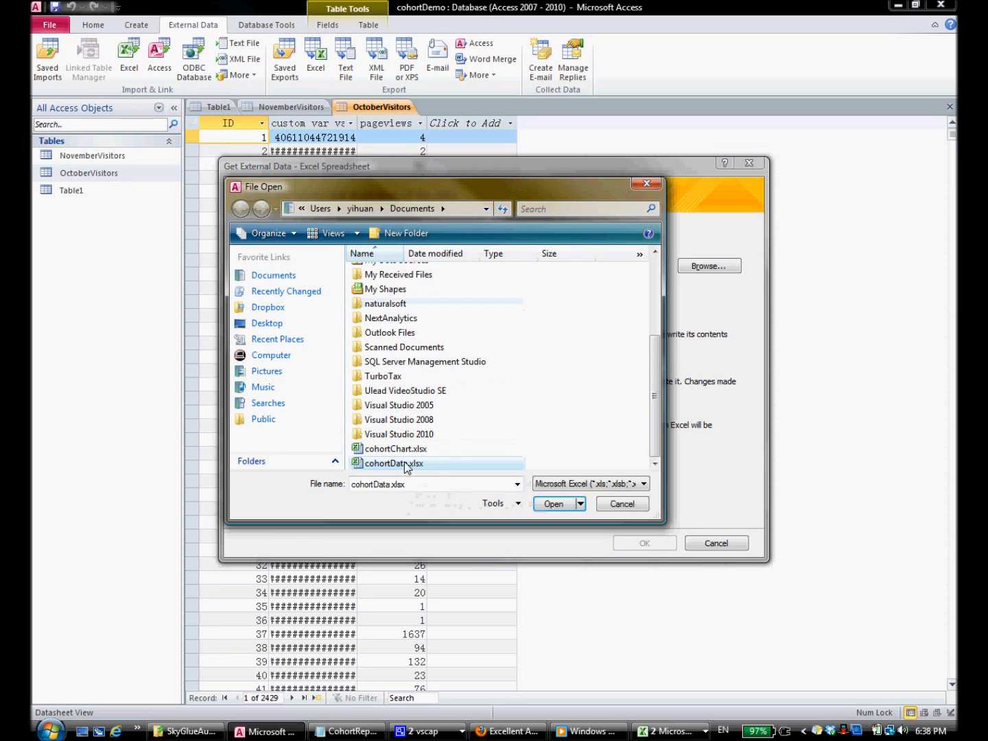
click(555, 504)
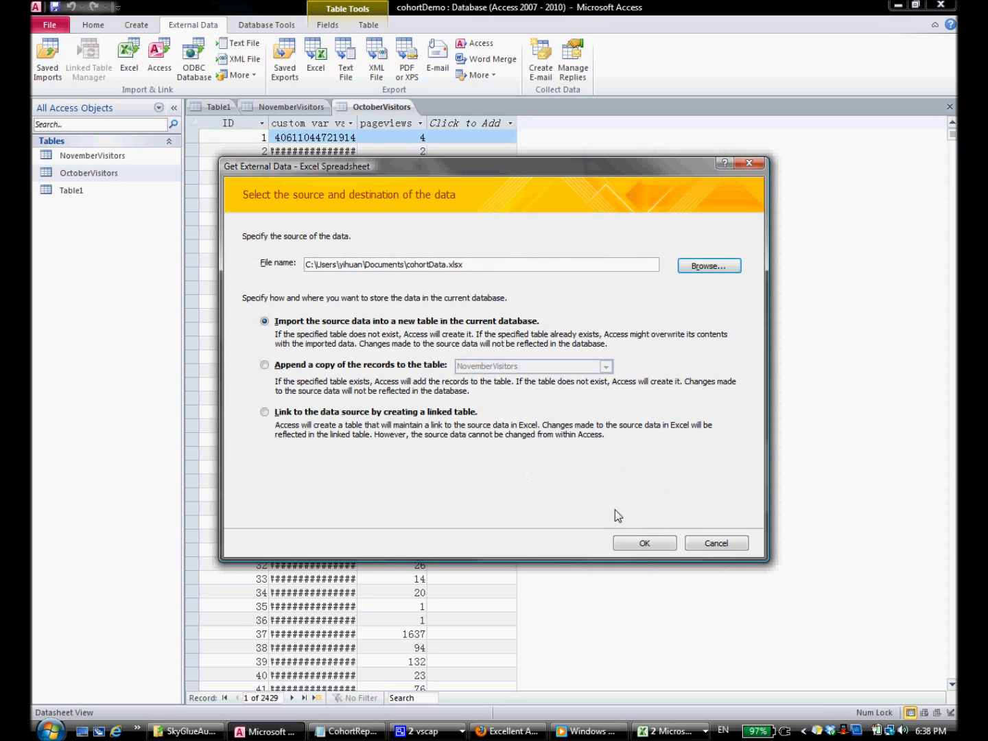
click(644, 546)
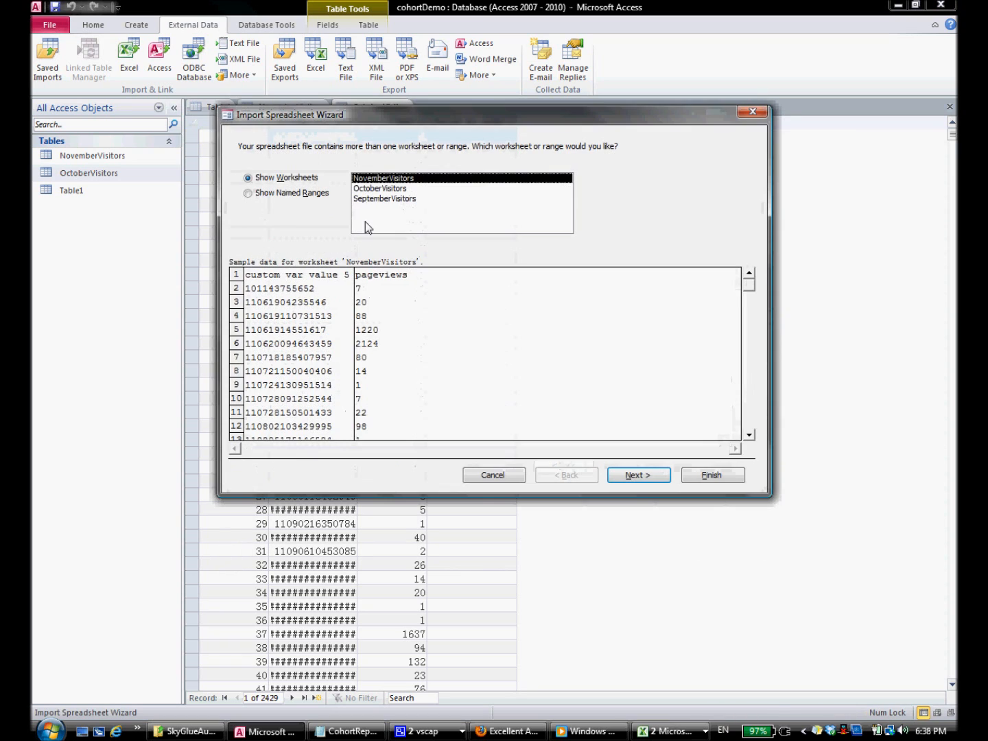
Step: Import the SeptemberVisitors worksheet as a table, open it, and widen the custom var value 5 column
click(376, 199)
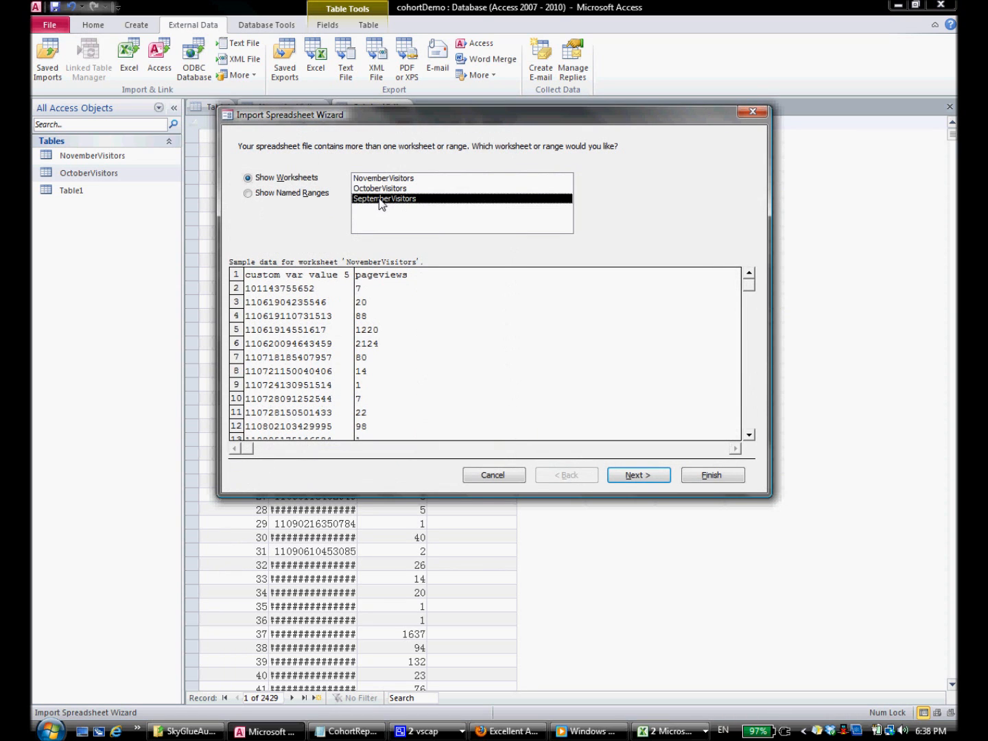
click(656, 477)
click(638, 475)
click(638, 475)
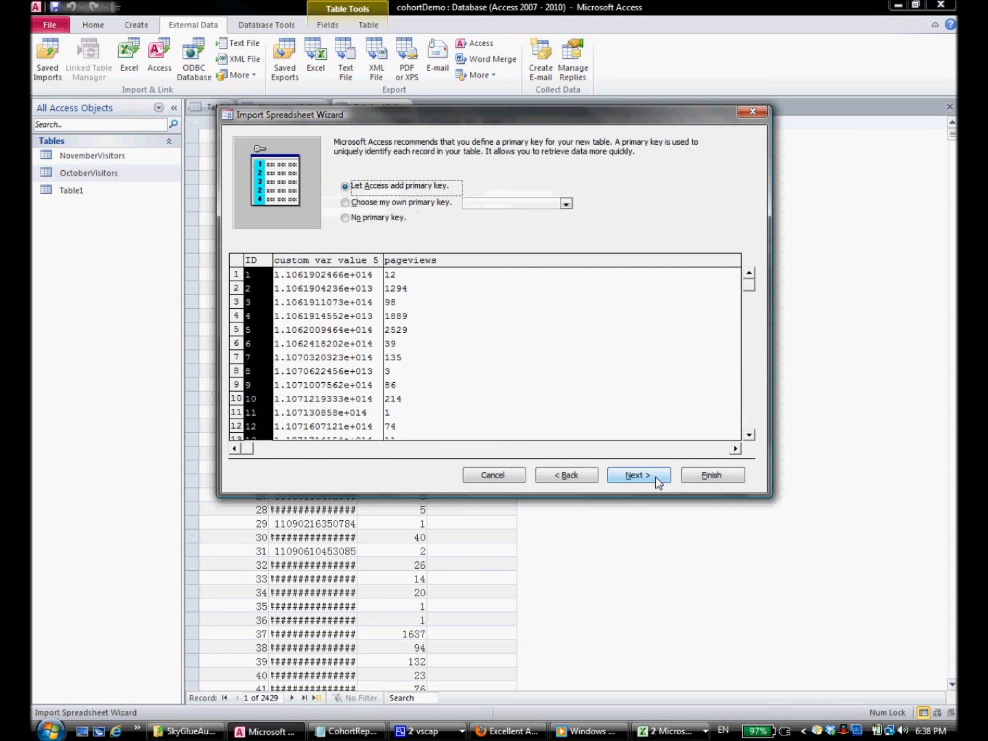
click(655, 477)
click(709, 477)
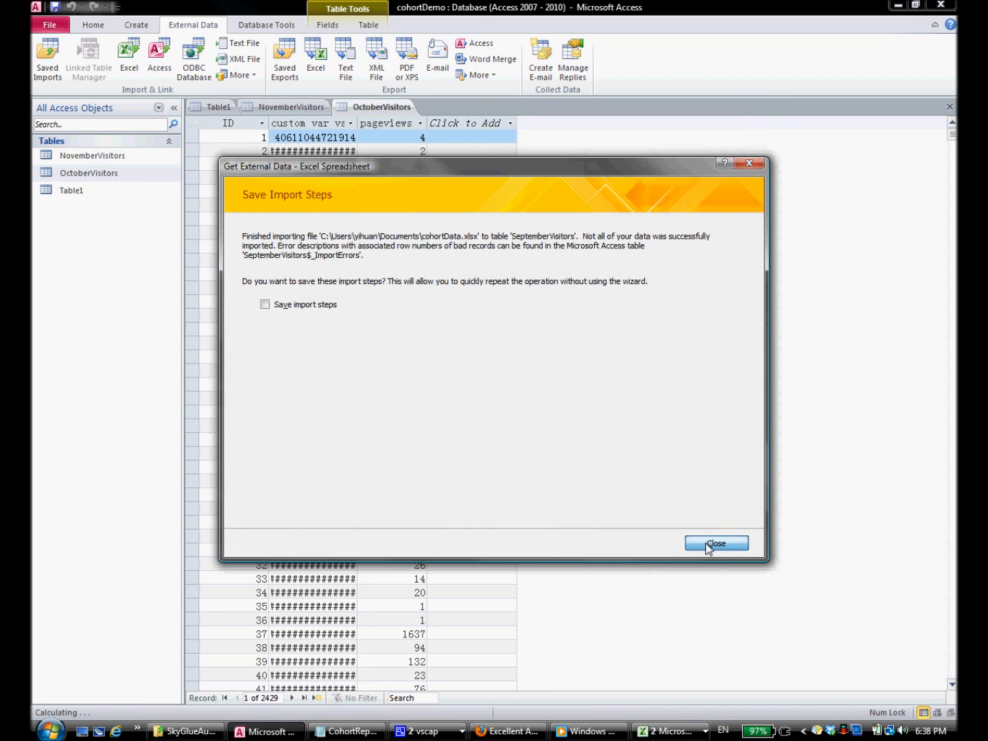
click(707, 543)
click(117, 193)
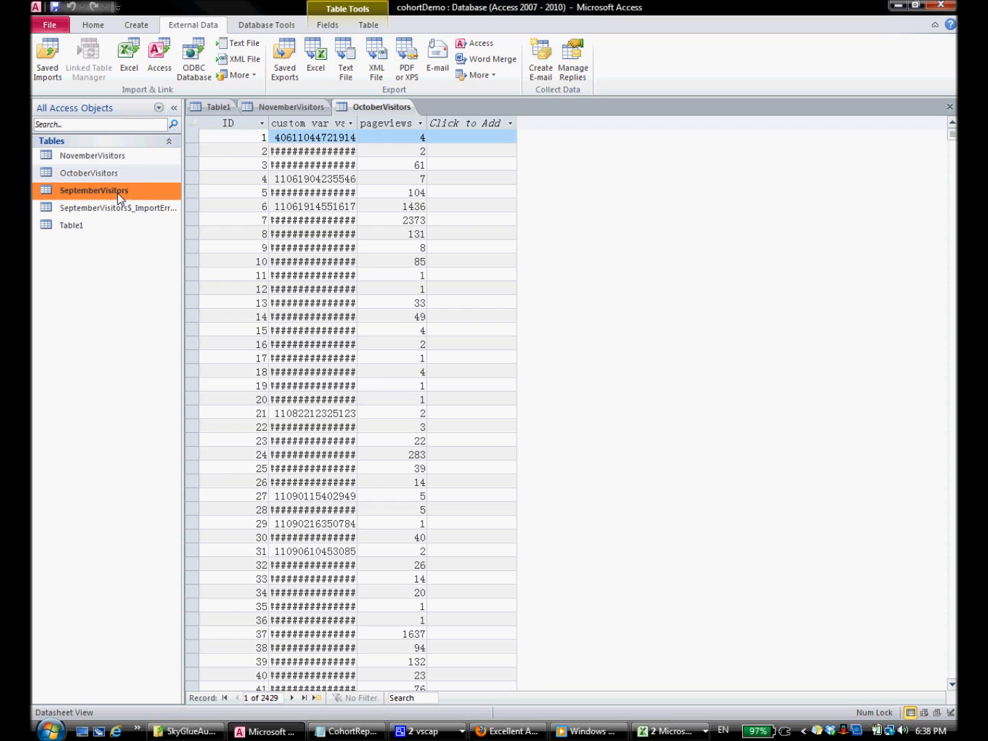
drag(339, 124, 409, 132)
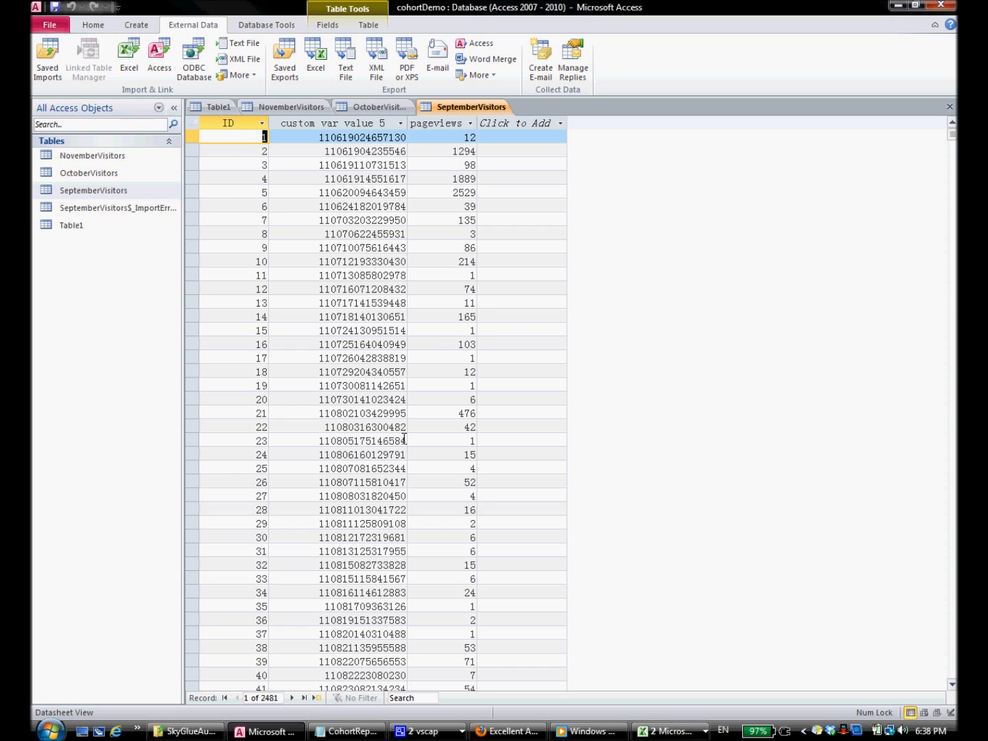
click(346, 732)
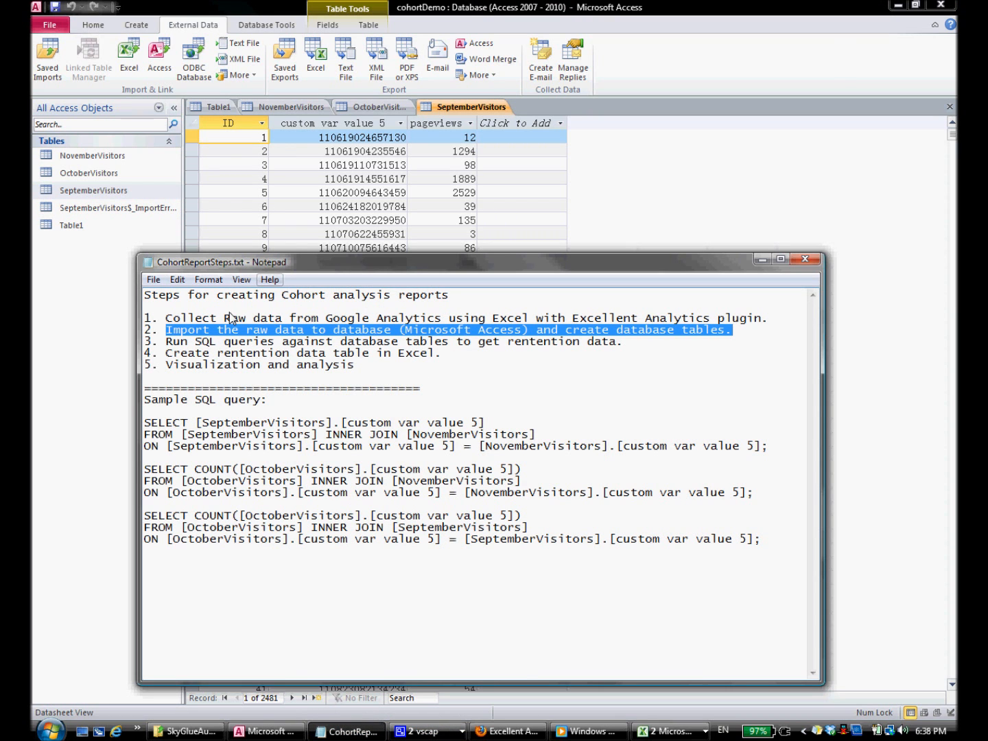
drag(624, 345, 174, 343)
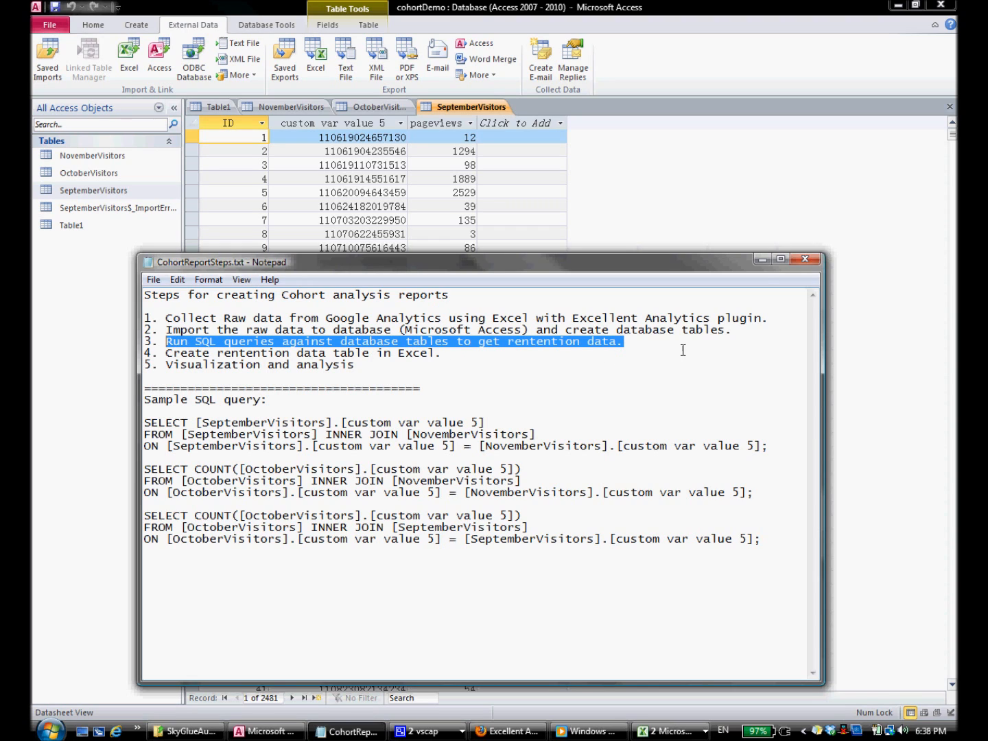
click(762, 260)
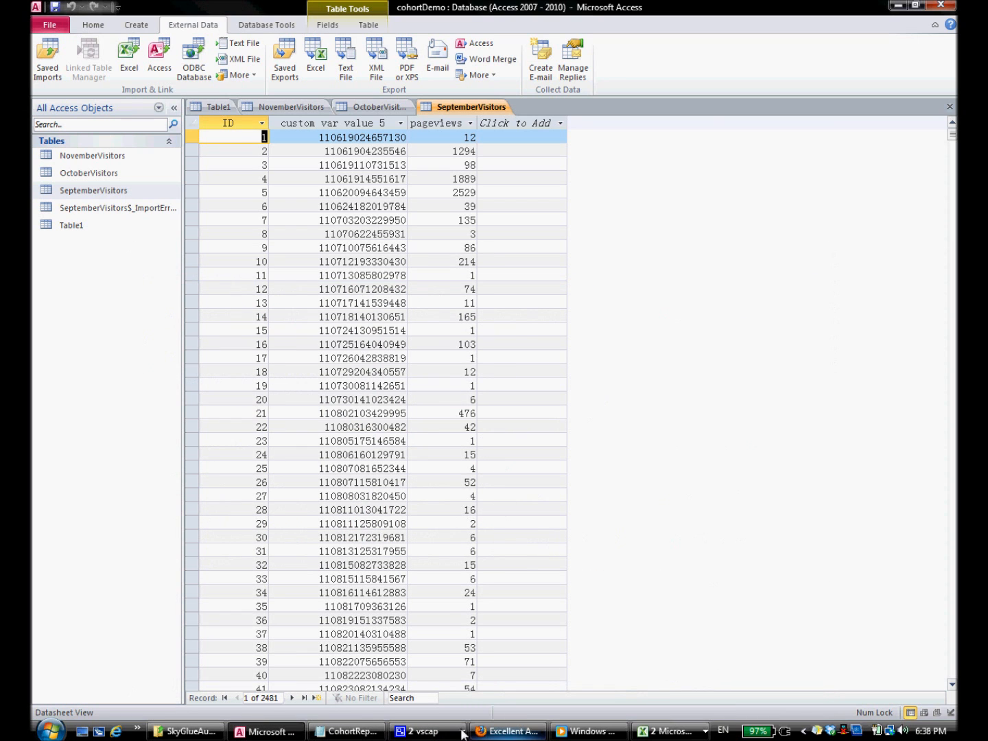
click(265, 732)
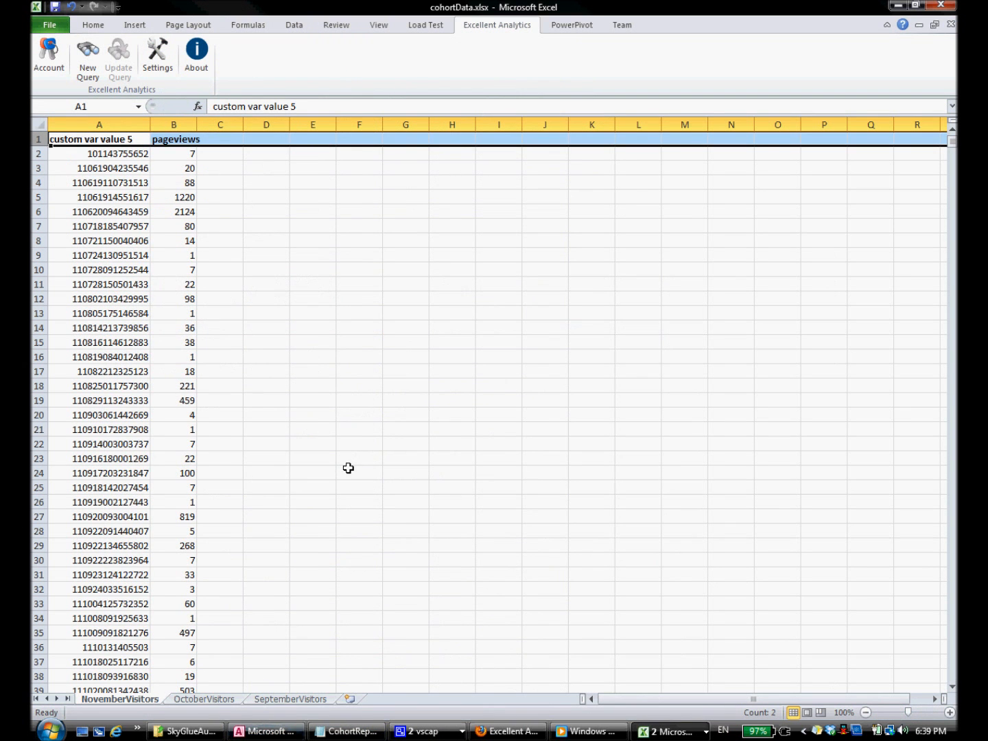
click(264, 732)
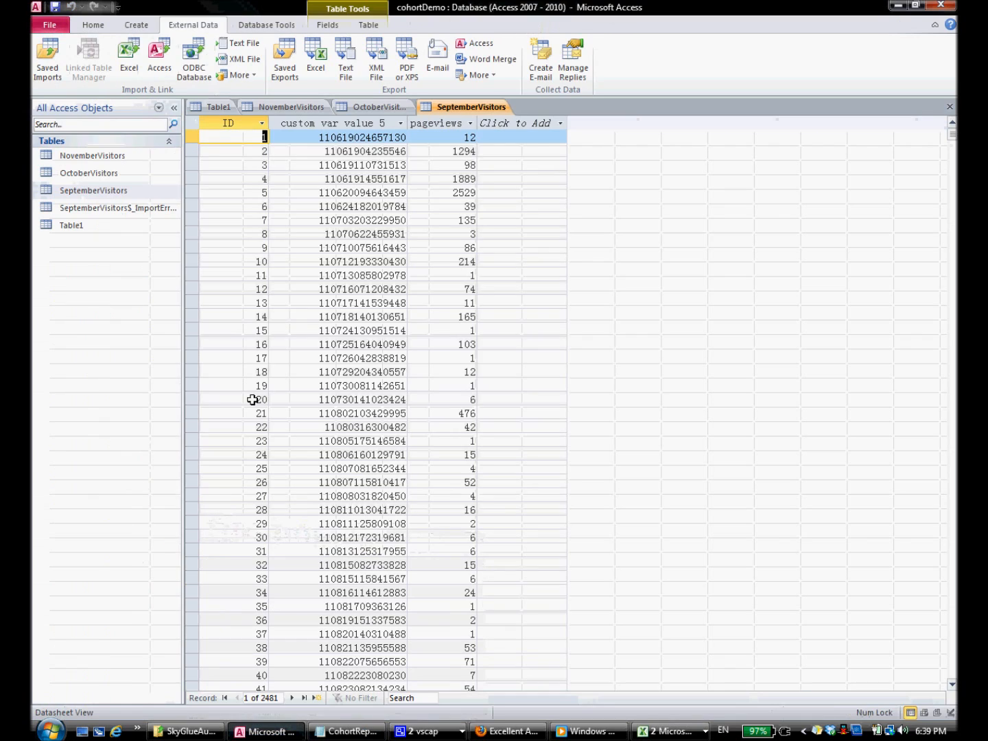
click(139, 26)
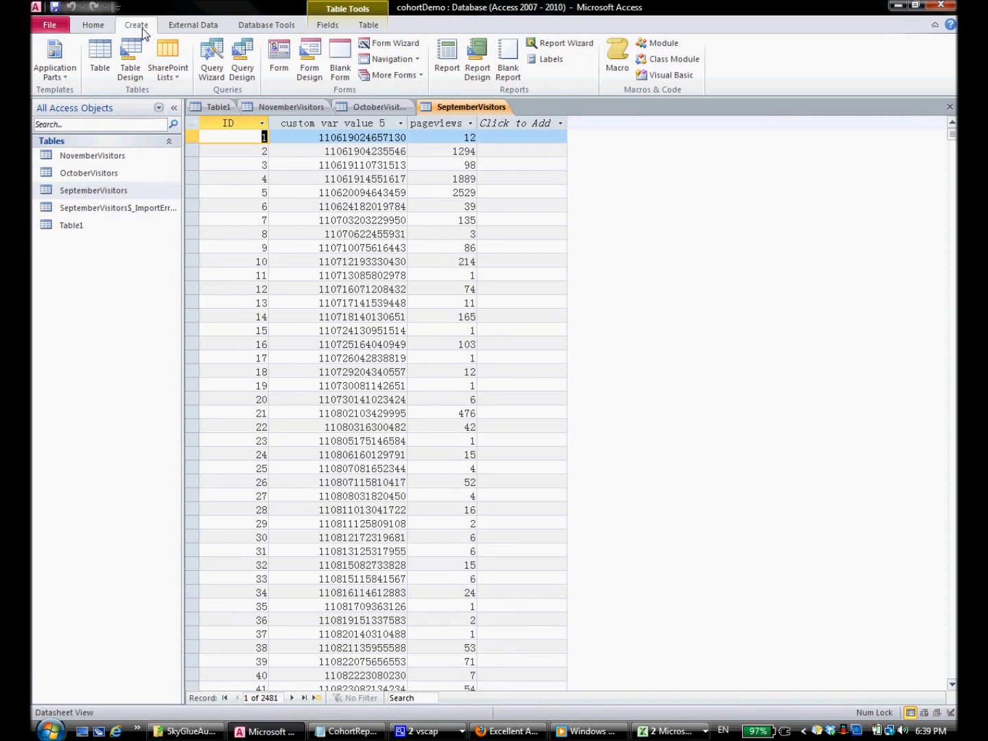
Step: Start a blank query design with no tables and switch it to SQL View
click(252, 73)
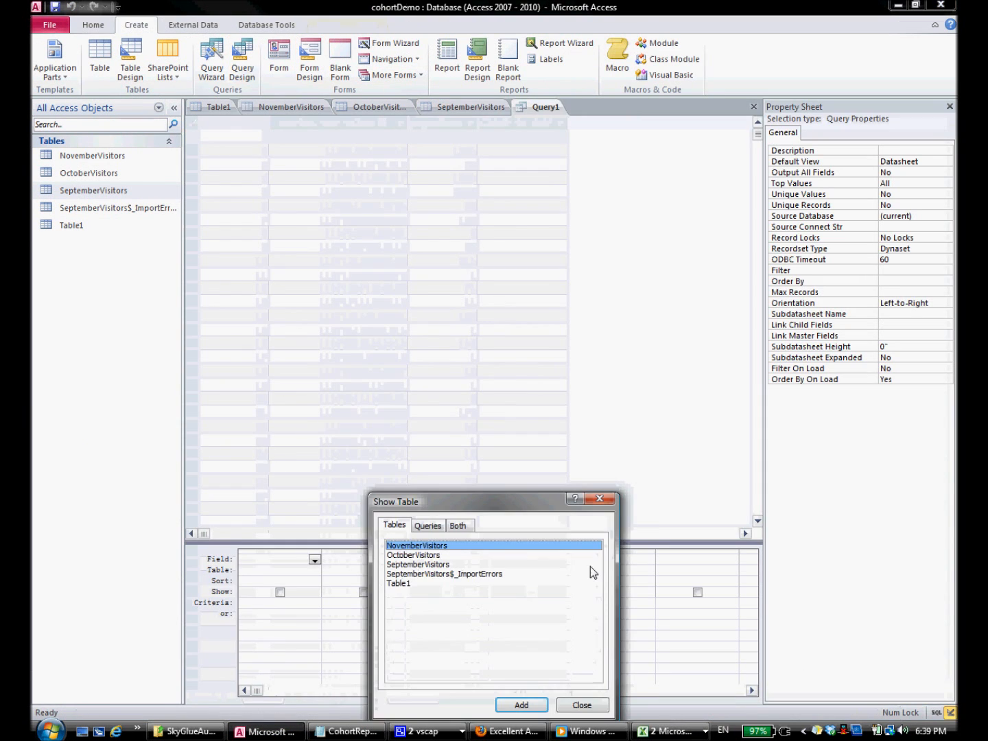
click(591, 706)
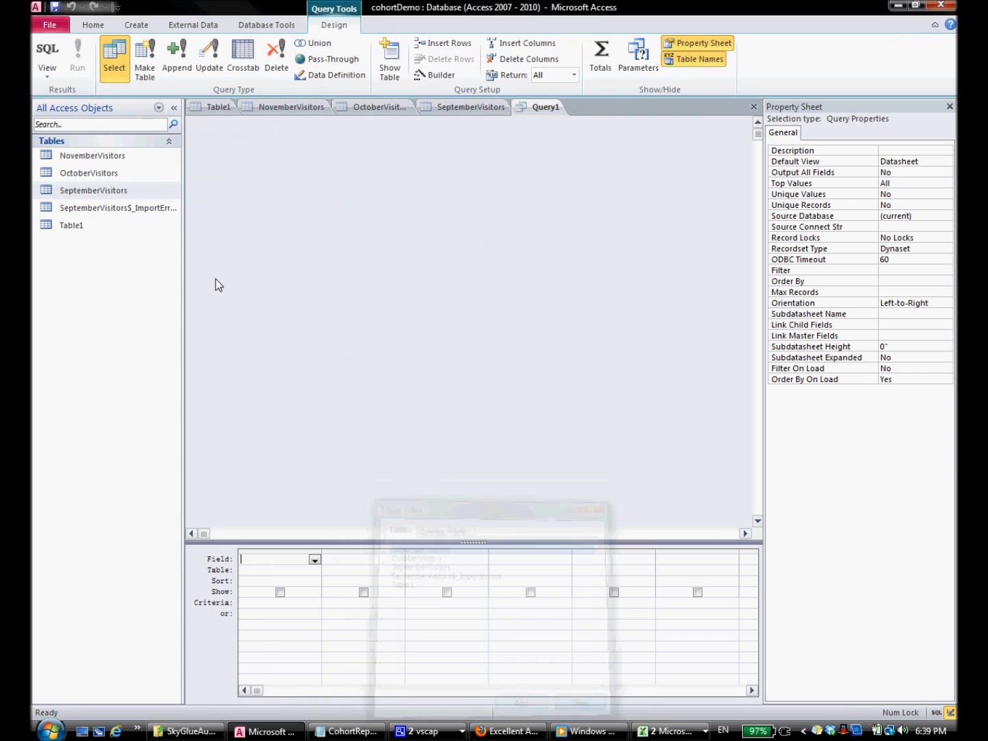
click(48, 72)
click(79, 102)
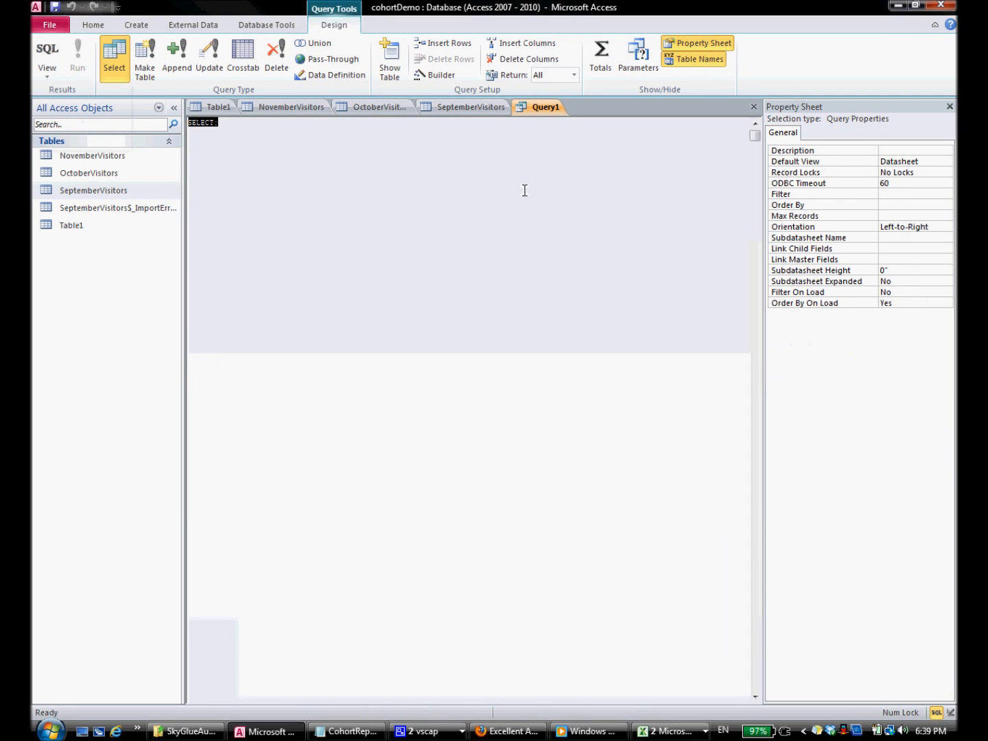
Step: Paste the sample SELECT … INNER JOIN query from the notes over the placeholder SQL
click(347, 731)
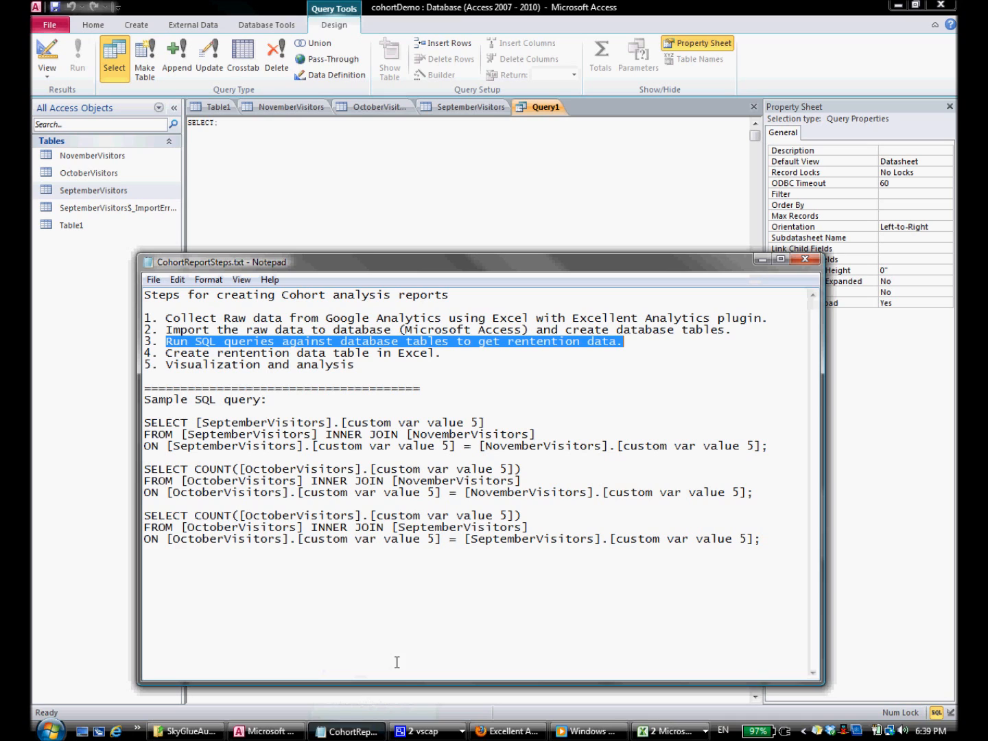
drag(144, 420, 787, 445)
key(ctrl+c)
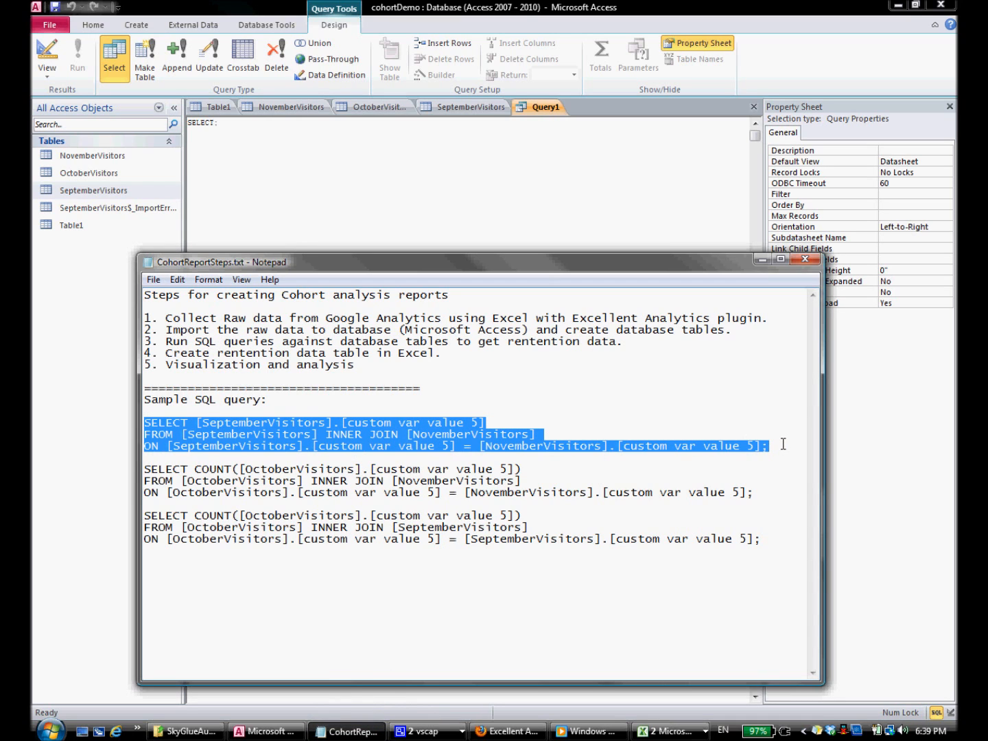
click(236, 124)
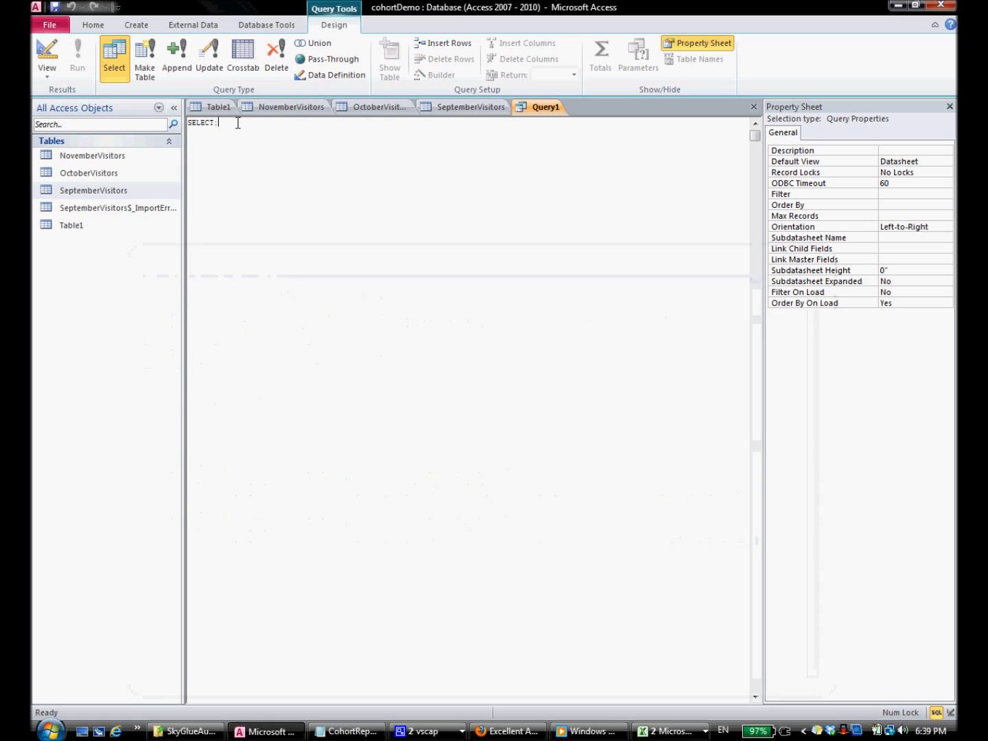
drag(219, 123, 170, 128)
drag(240, 124, 189, 129)
key(ctrl+v)
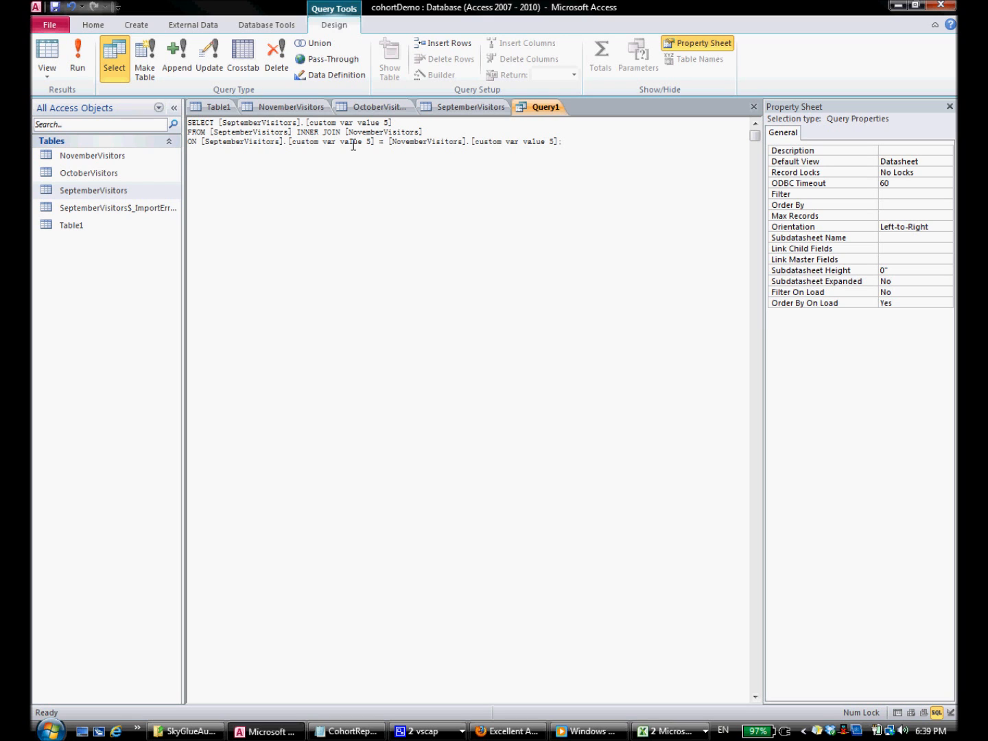
Step: Run the join query to get 23 matching IDs, widen the result column, and return to SQL View
click(77, 55)
drag(270, 124, 323, 126)
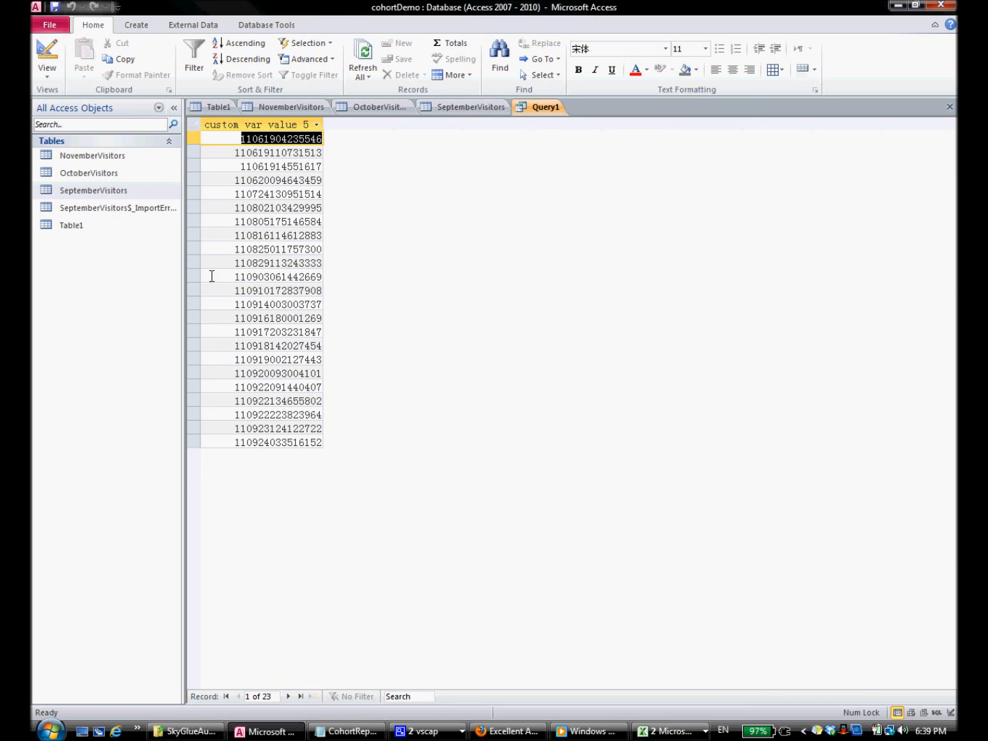
click(50, 75)
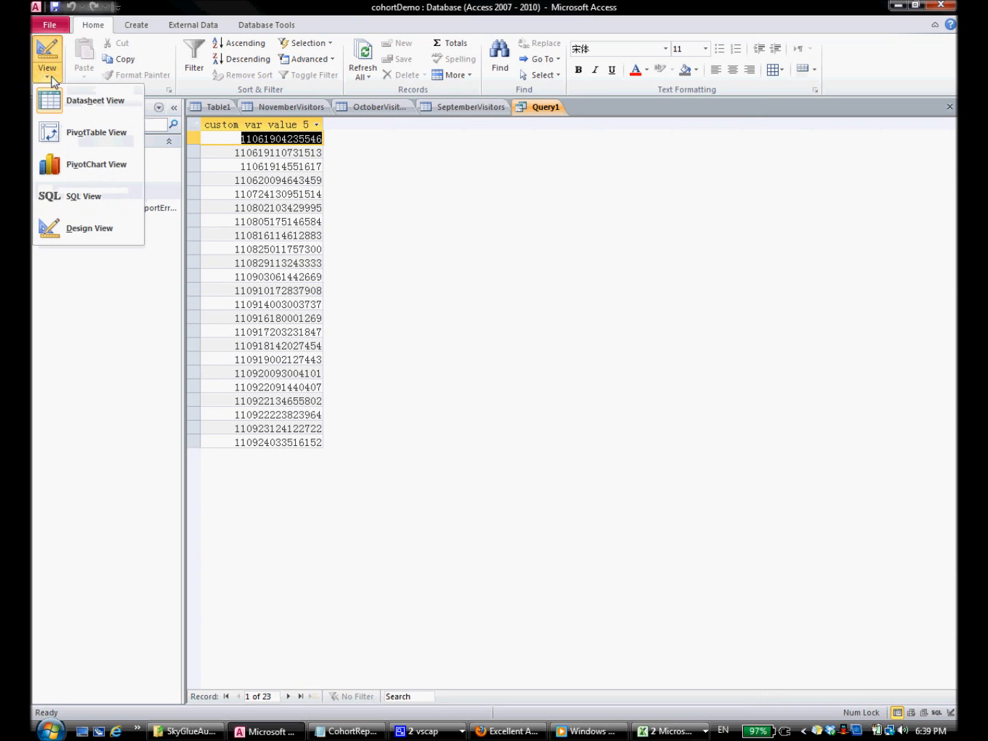
click(90, 197)
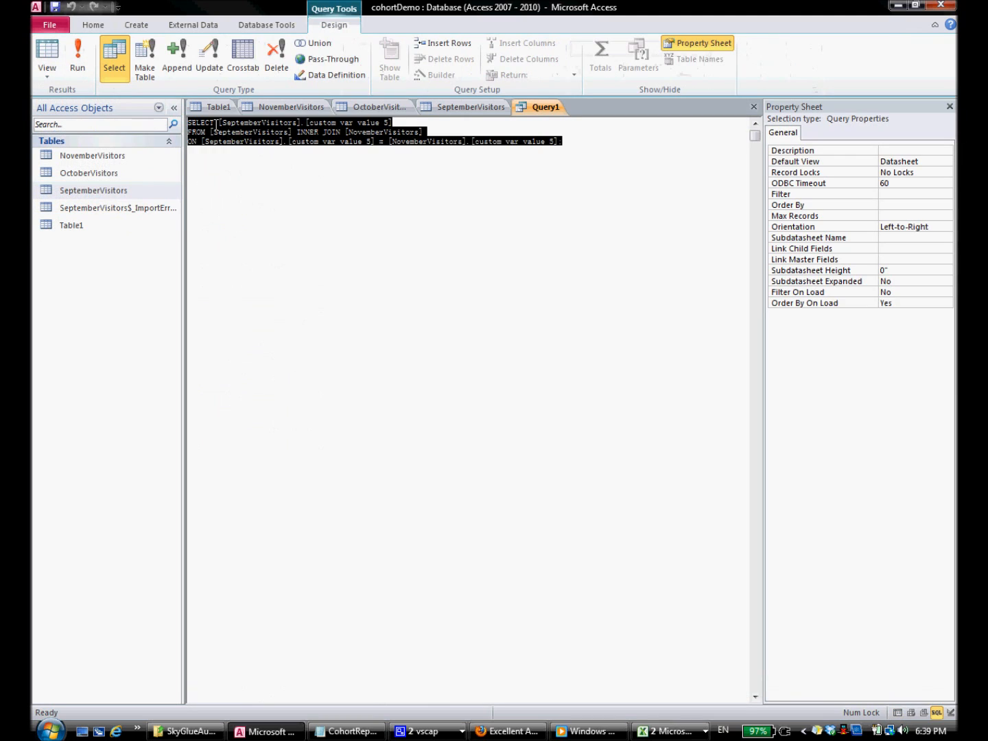
Step: Wrap the selected field in COUNT() and run the query, giving Expr1000 = 23
text(COUNT())
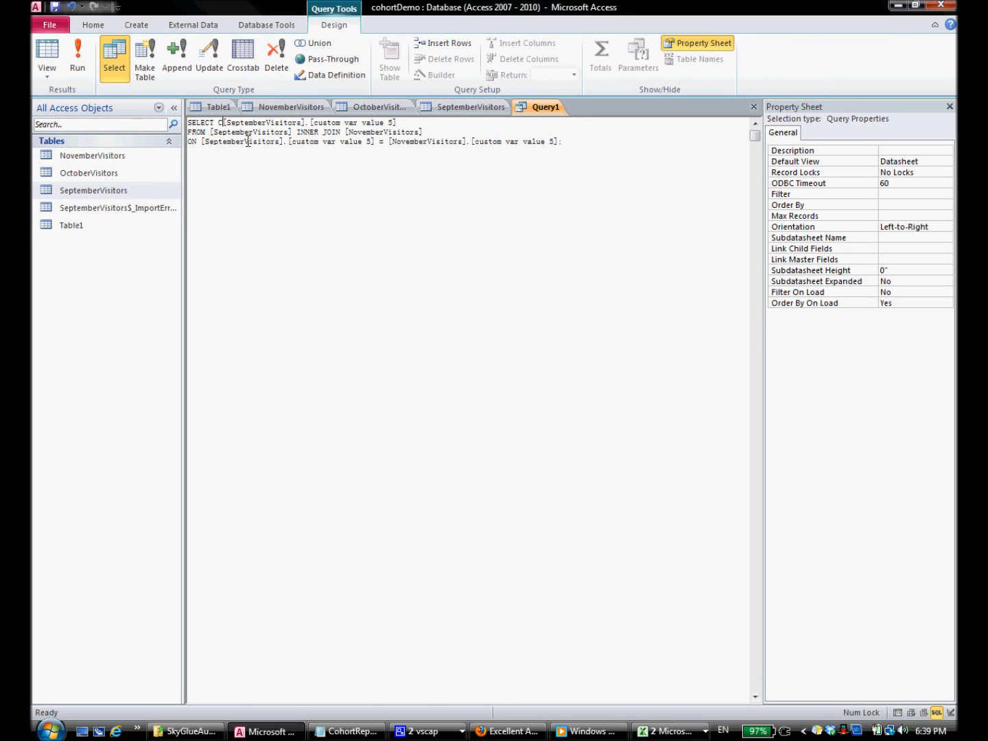
key(BackSpace)
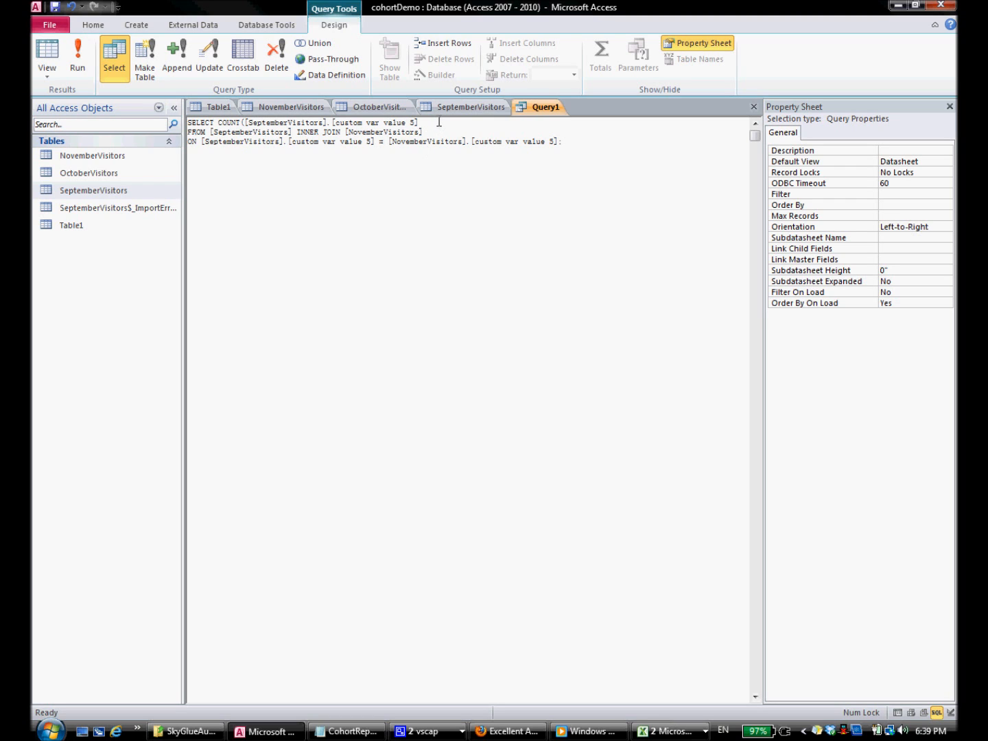
click(77, 58)
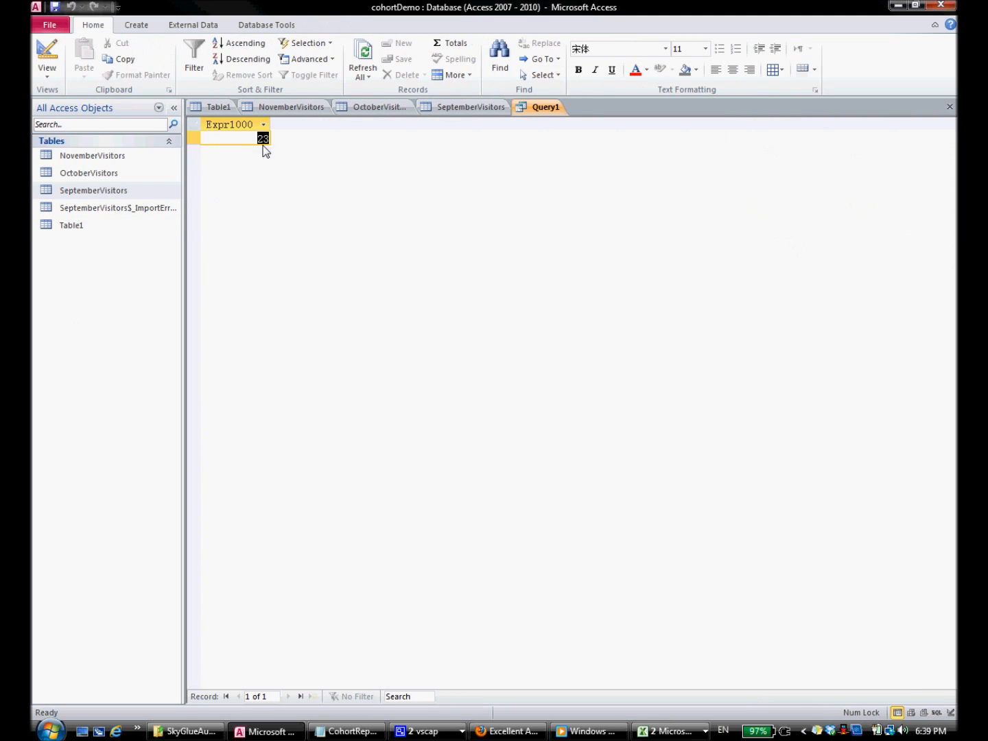
click(260, 138)
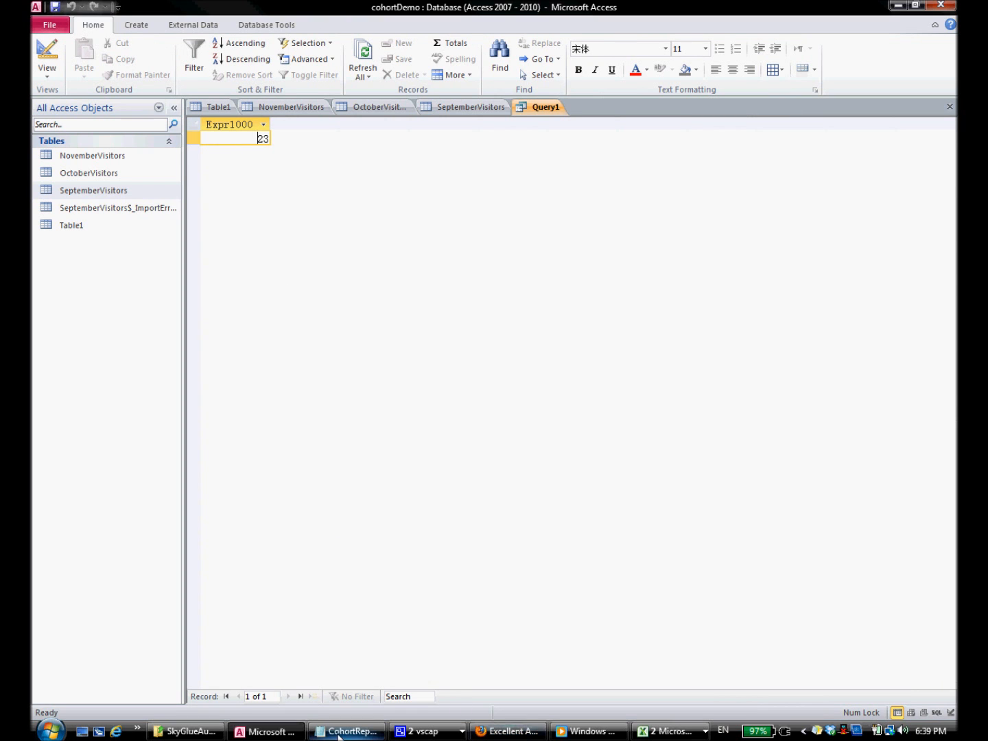
Step: In the Notepad cohort notes, select step 3 on SQL queries and step 4 on the retention table
click(361, 732)
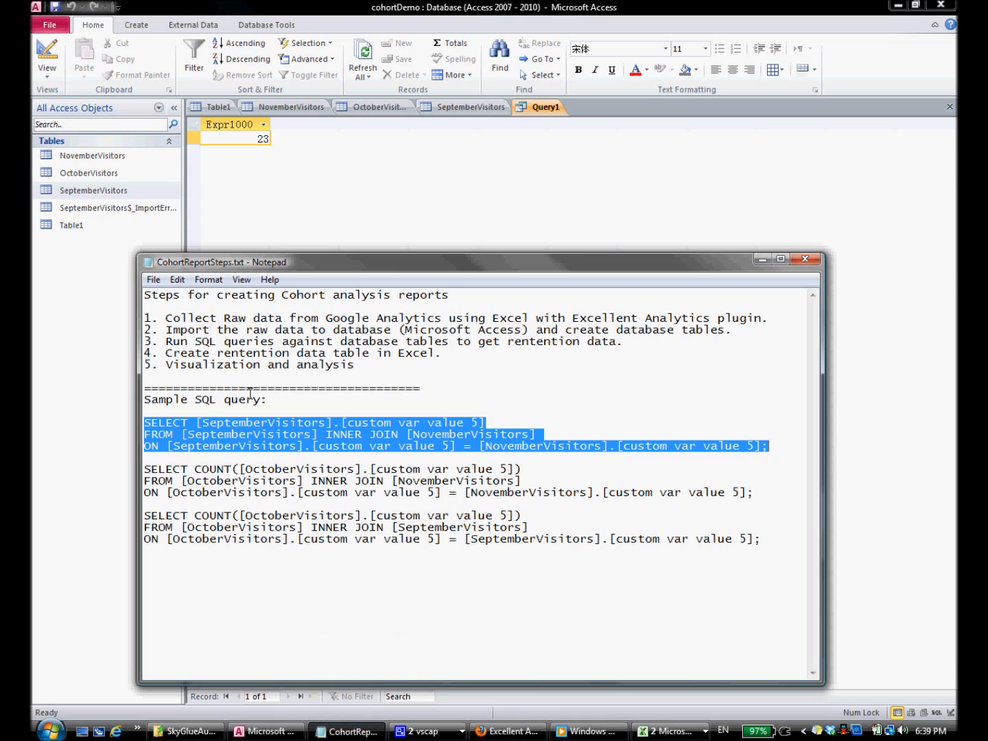
drag(168, 339, 623, 344)
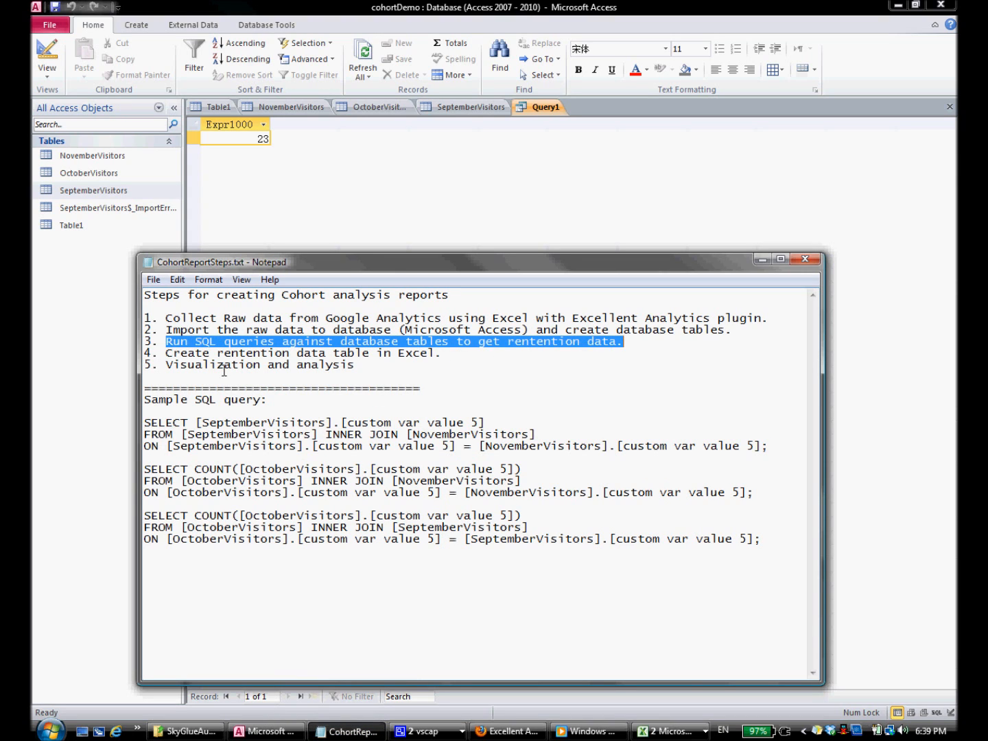
drag(165, 352, 445, 354)
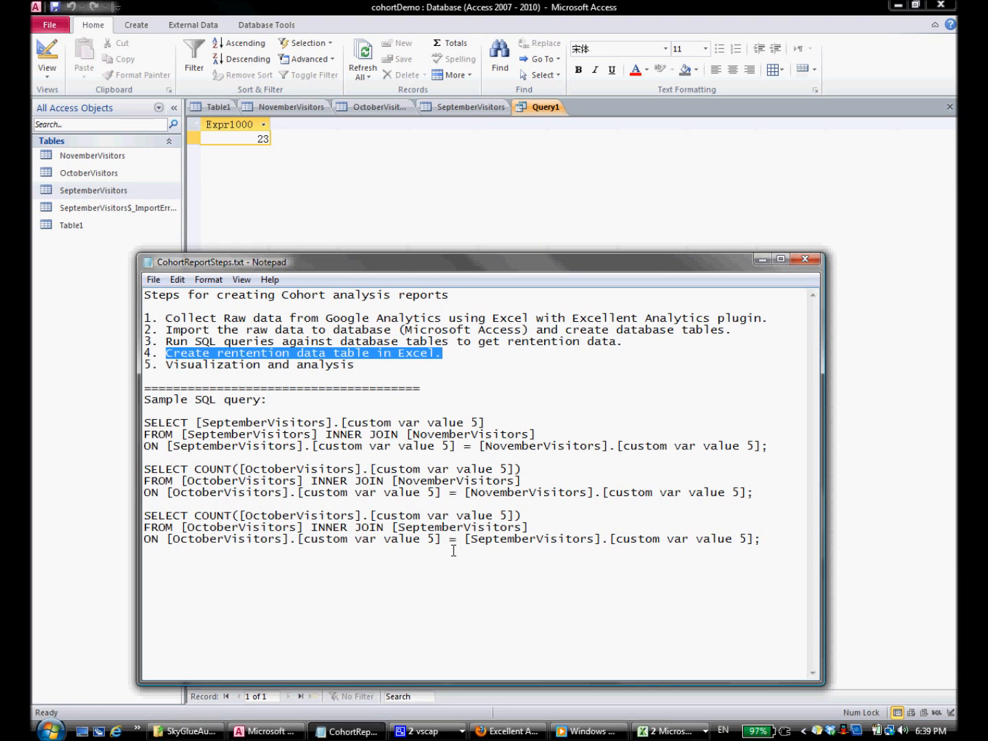
Step: Bring up cohortChart.xlsx and review the empty September–November rows under Month0–Month2 headings
click(669, 732)
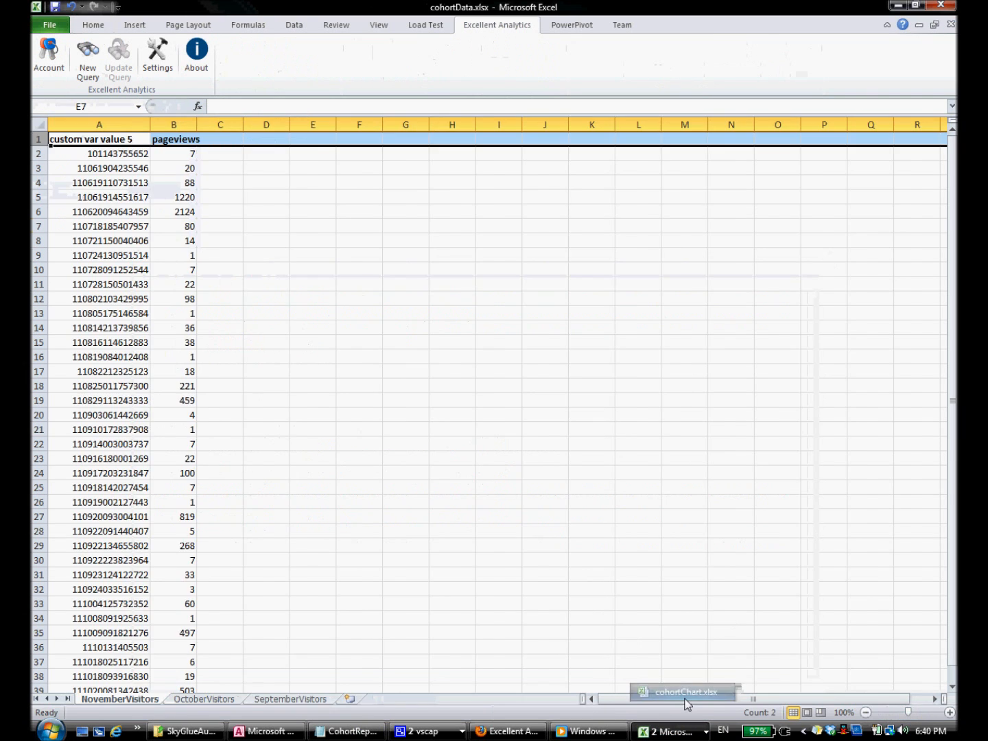
click(686, 692)
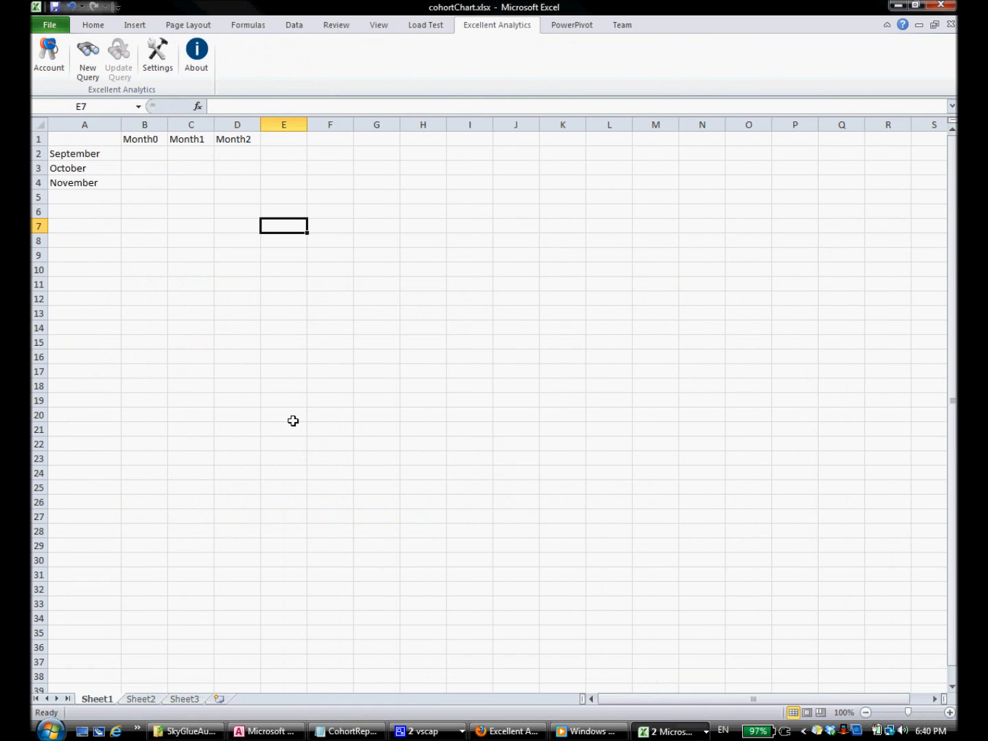
click(84, 154)
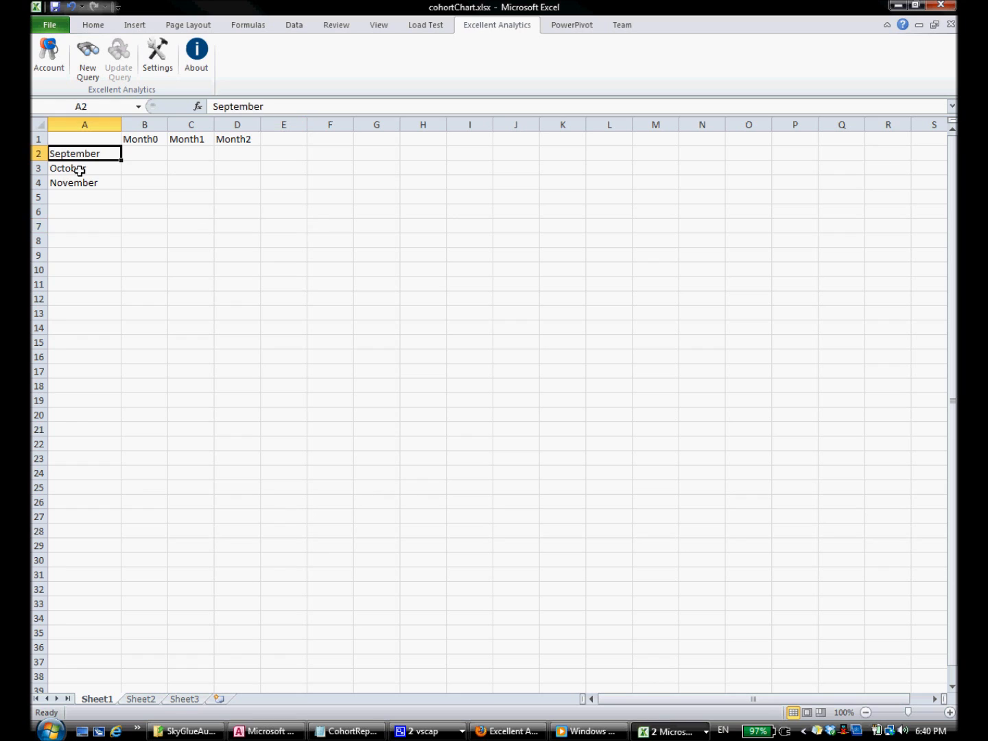
drag(127, 139, 234, 143)
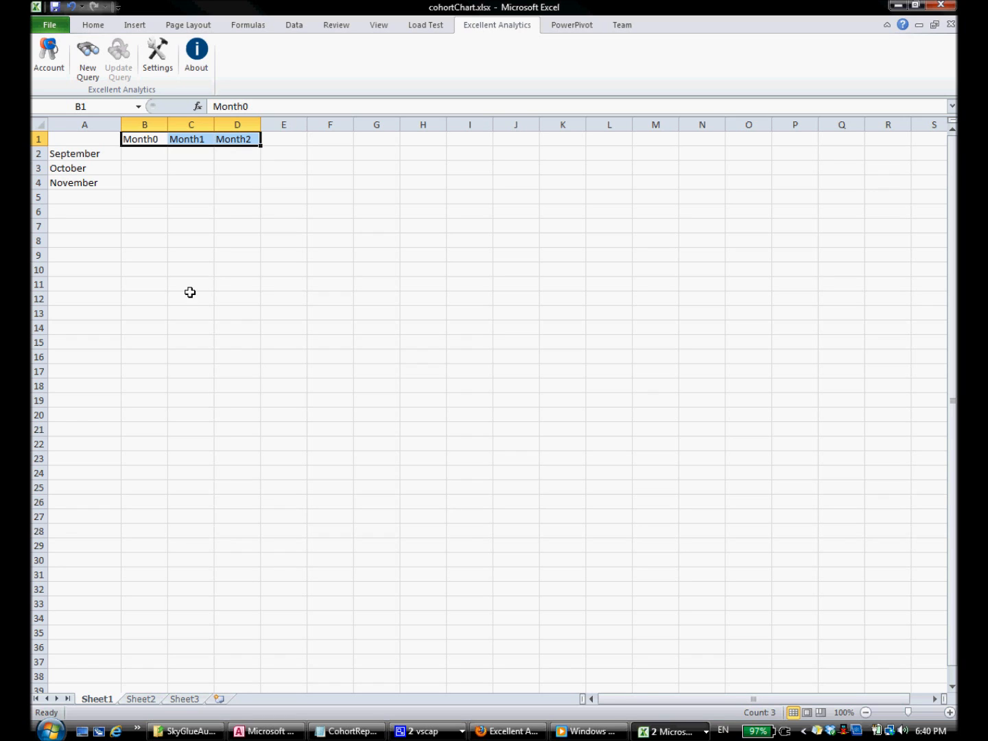
click(147, 158)
mouse_move(147, 158)
mouse_down()
mouse_move(143, 188)
mouse_move(145, 158)
mouse_move(145, 173)
mouse_up()
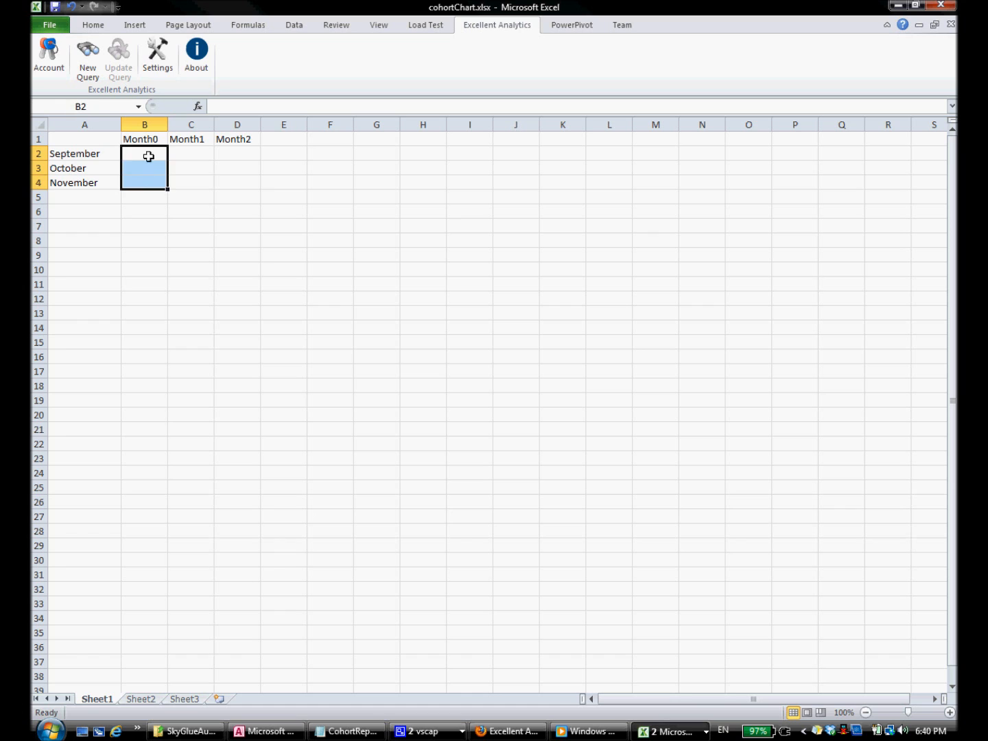
click(147, 155)
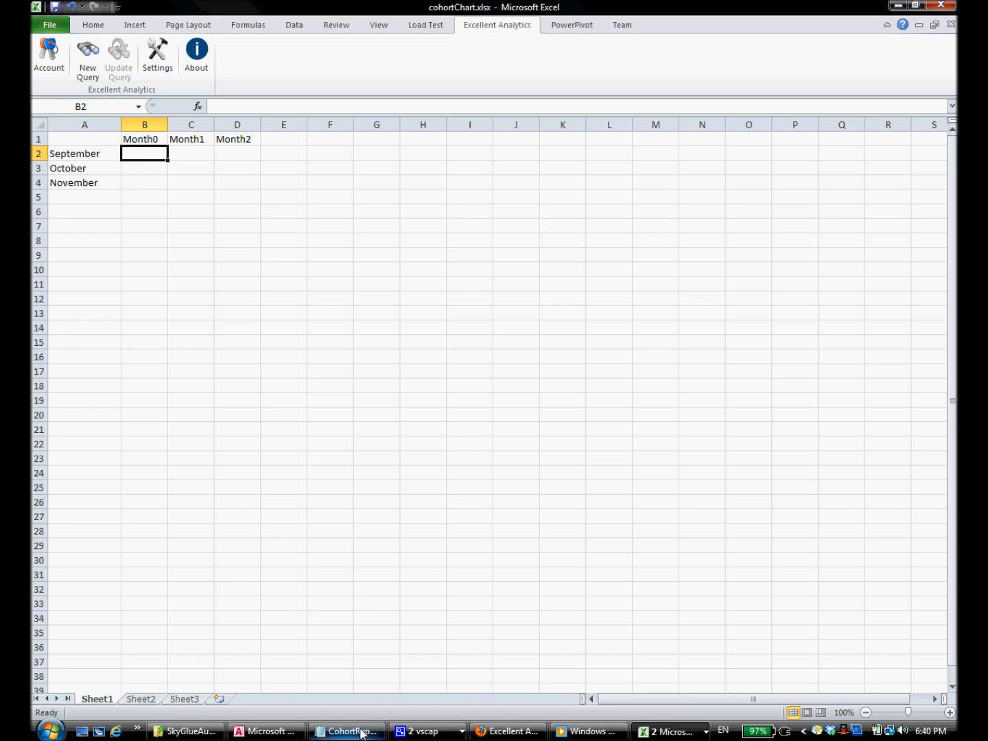
click(240, 732)
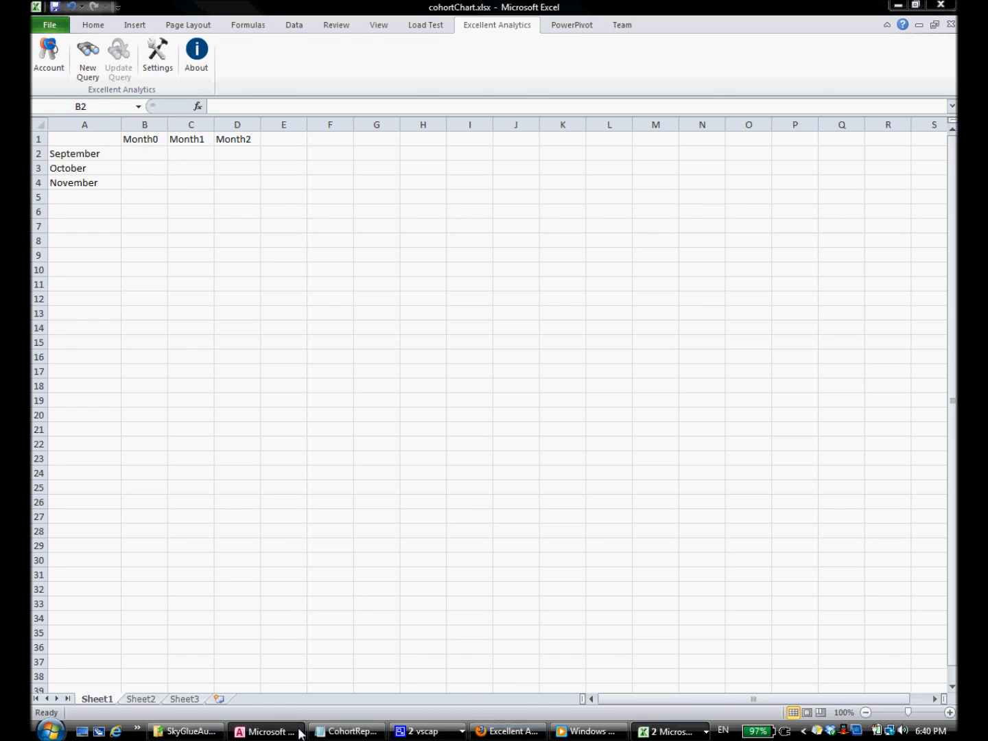
Step: Open the NovemberVisitors, OctoberVisitors and SeptemberVisitors tables for record counts, then return to cohortChart.xlsx
double_click(102, 151)
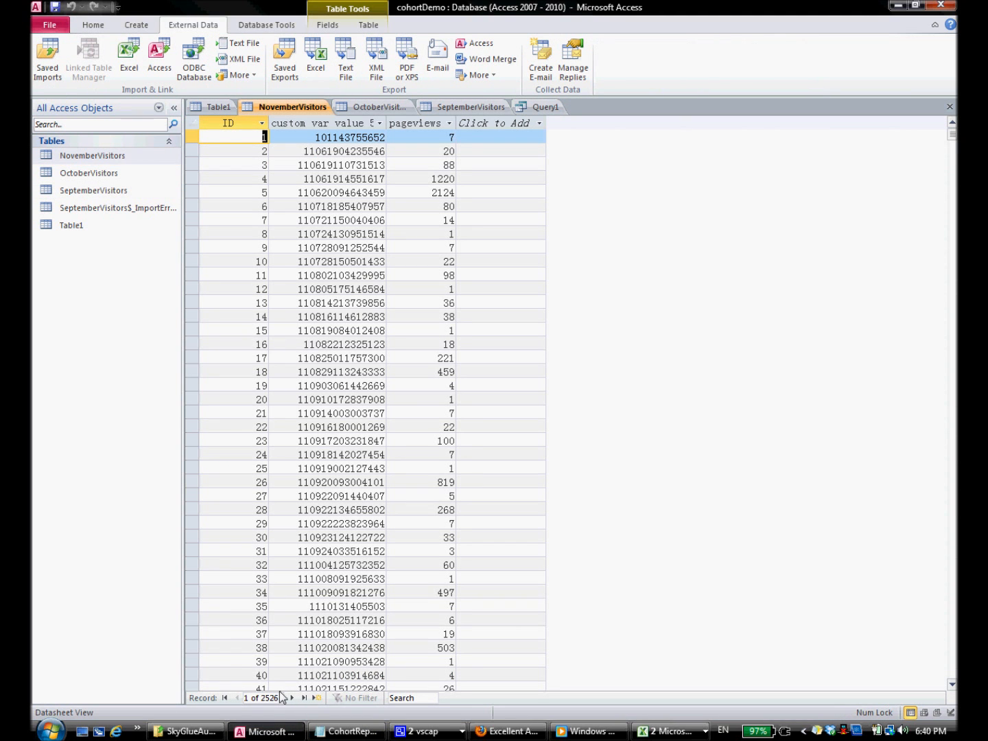
double_click(103, 173)
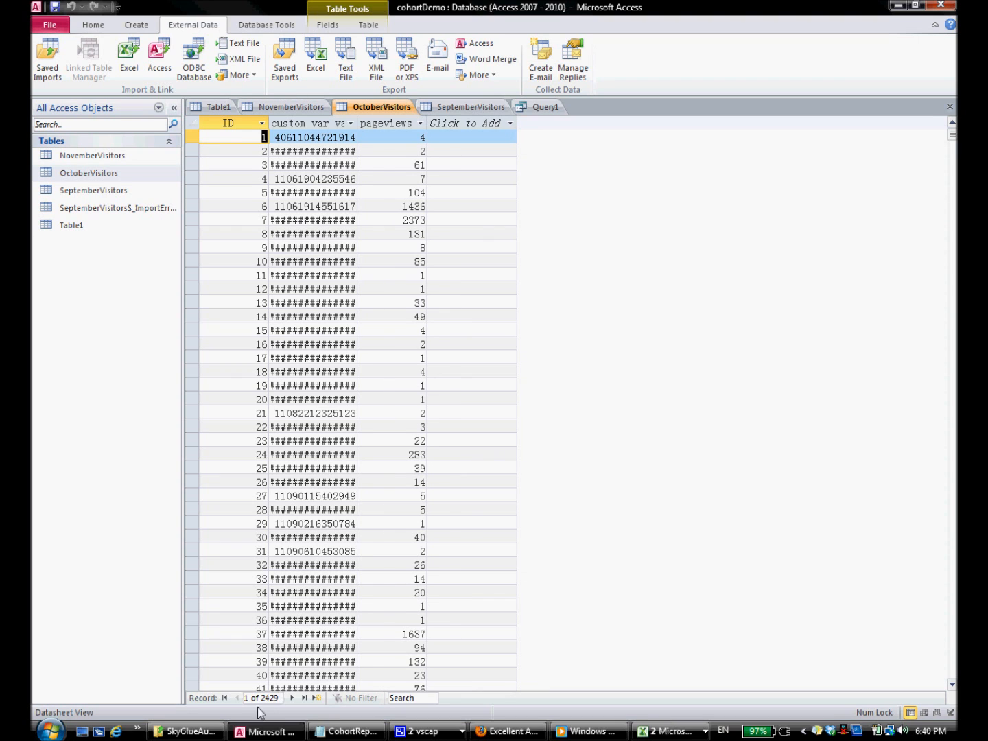
double_click(89, 189)
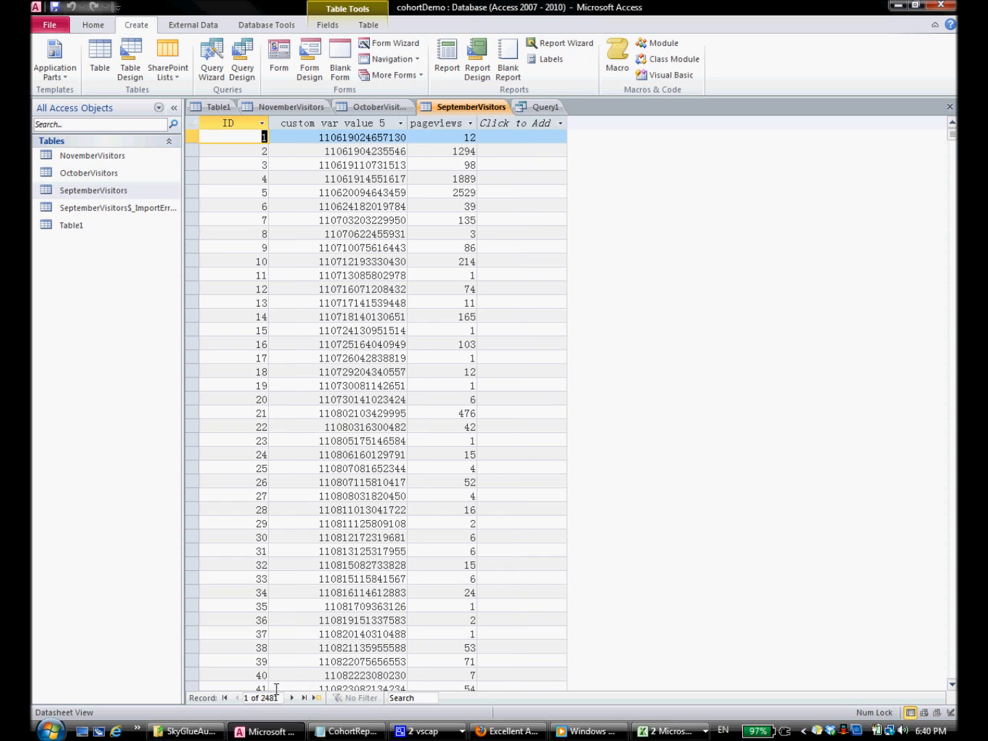
click(652, 735)
click(662, 692)
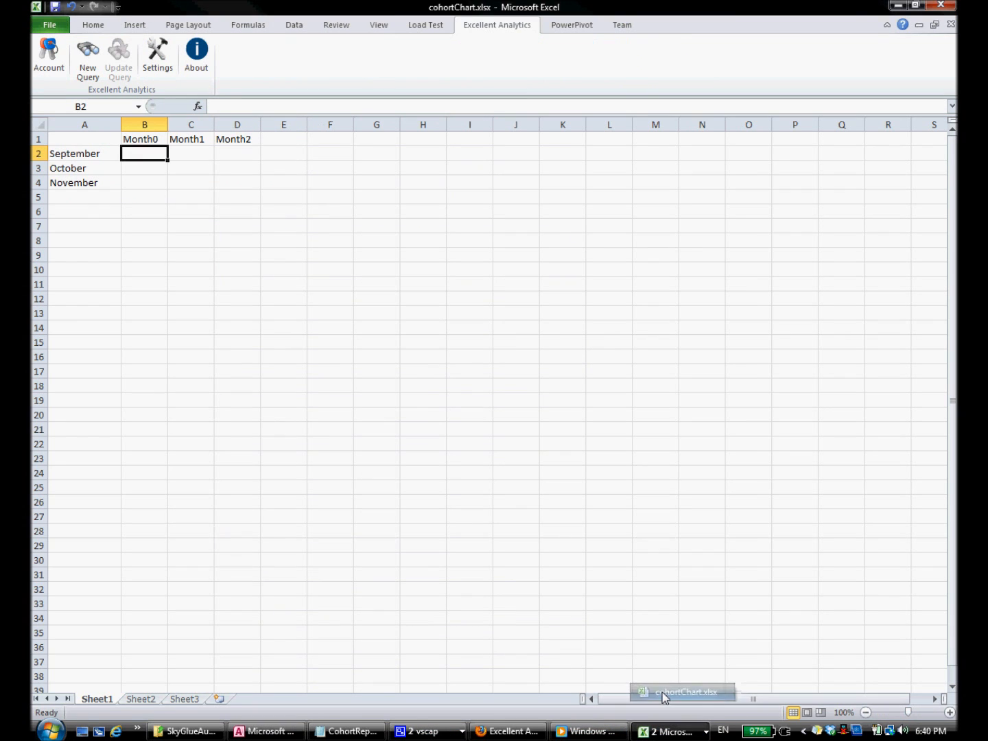
Step: Enter Month0 counts 2481, 2429 and 2526 in B2:B4, and 23 in September Month2 (D2)
text(2481)
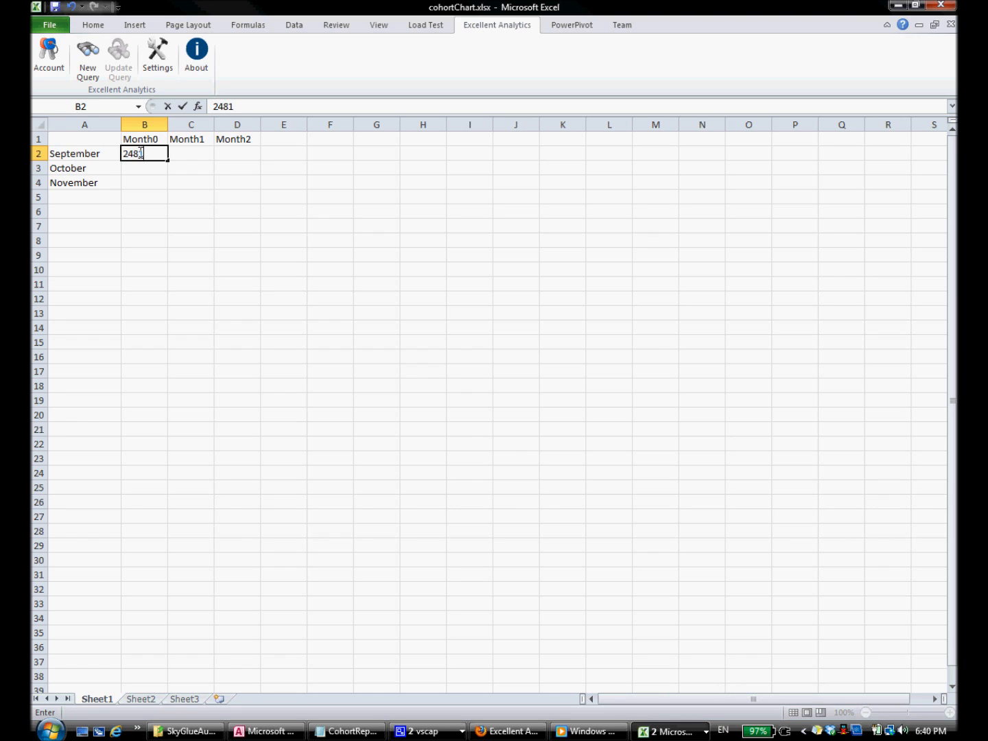
click(141, 173)
text(2429)
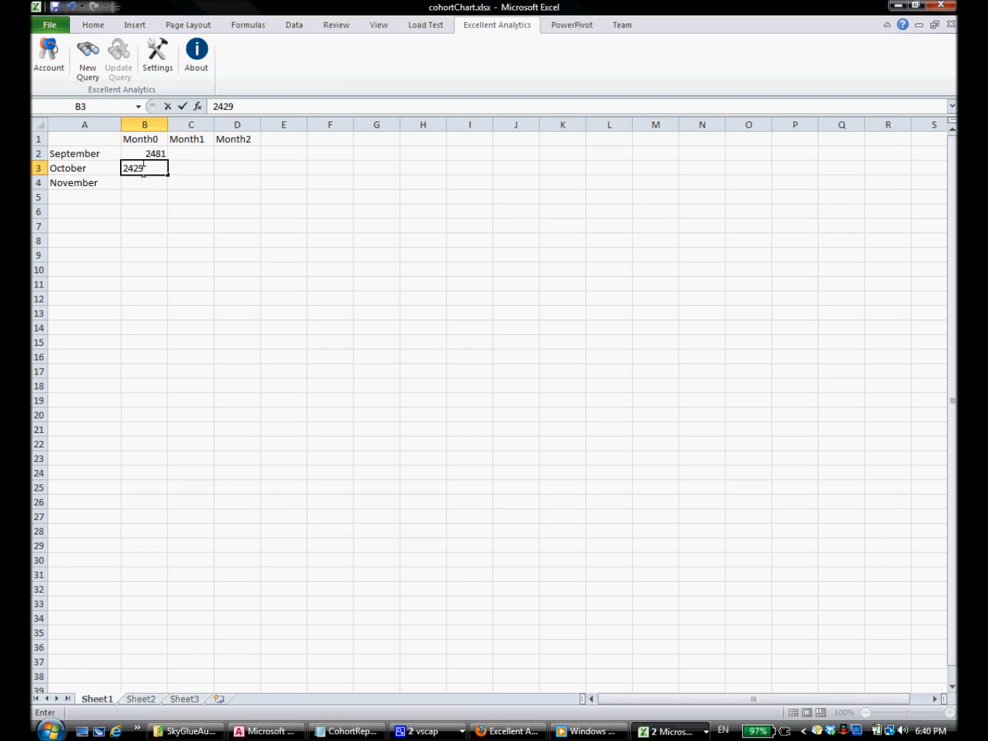
click(152, 180)
text(2526)
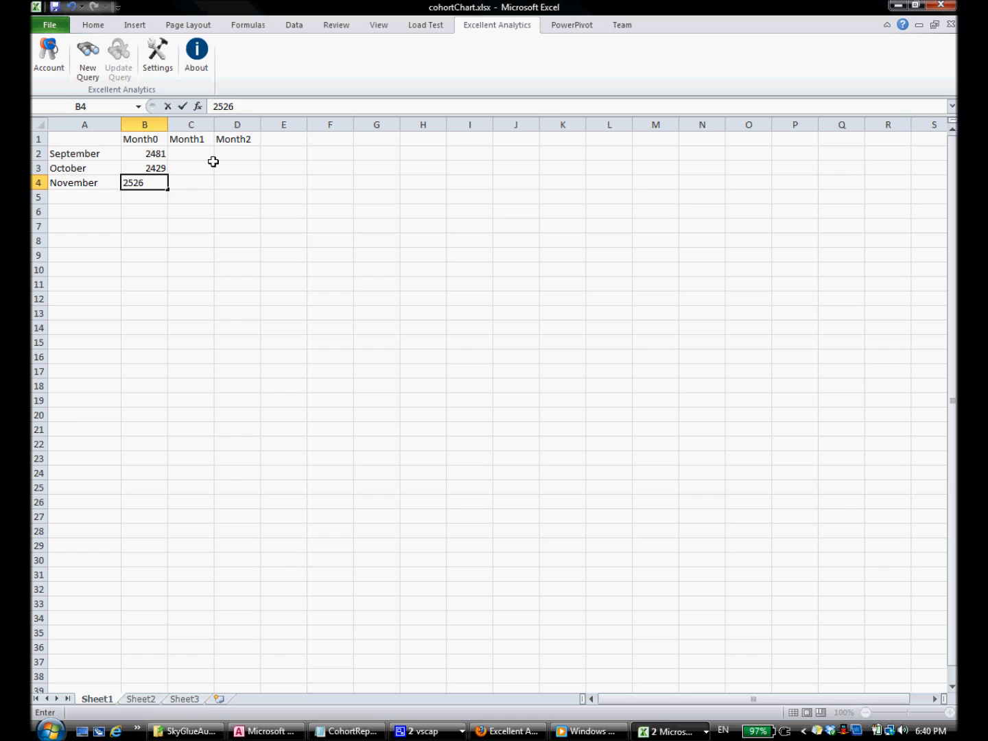
click(235, 153)
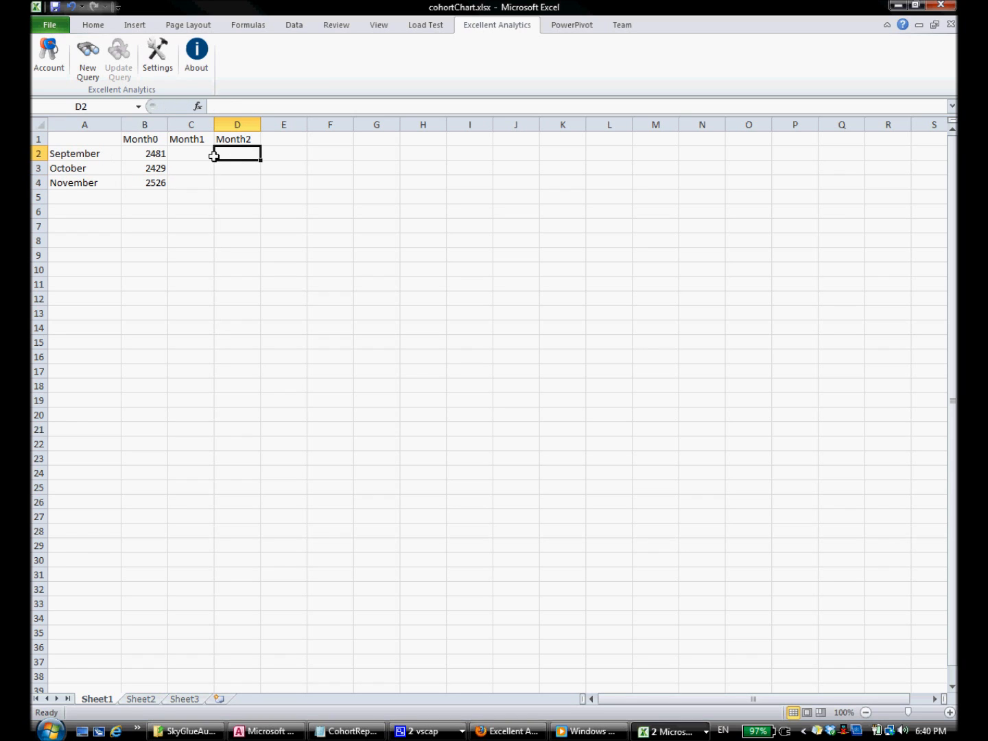
text(23)
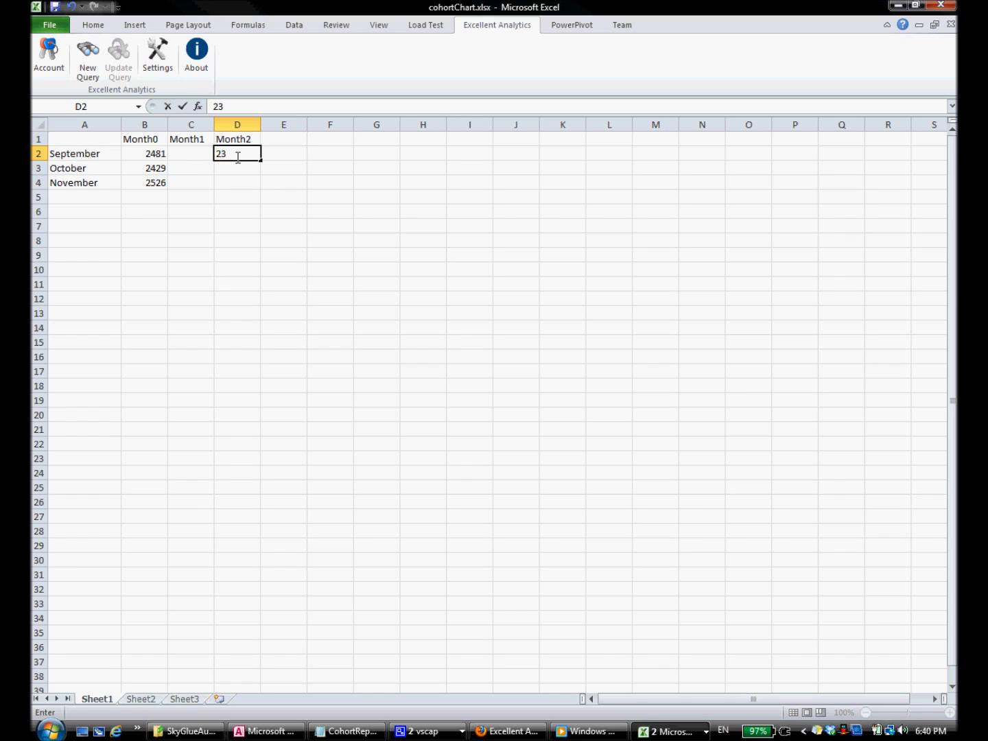
click(192, 168)
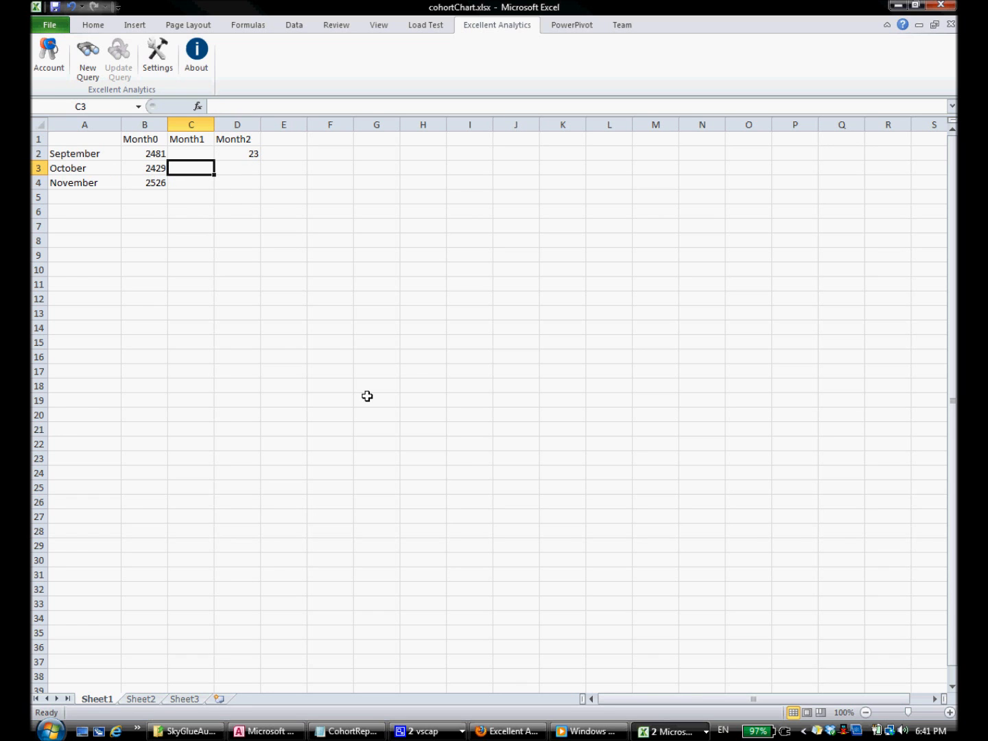
Step: Copy the October-to-November count query from the cohort report notes
click(343, 731)
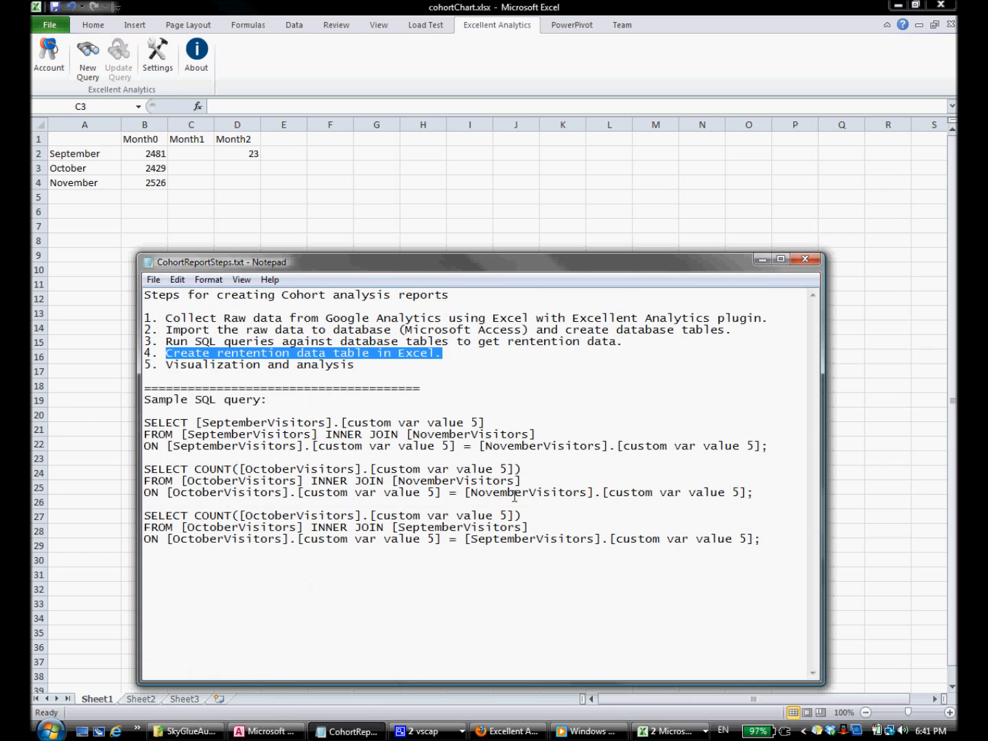
drag(757, 492, 41, 473)
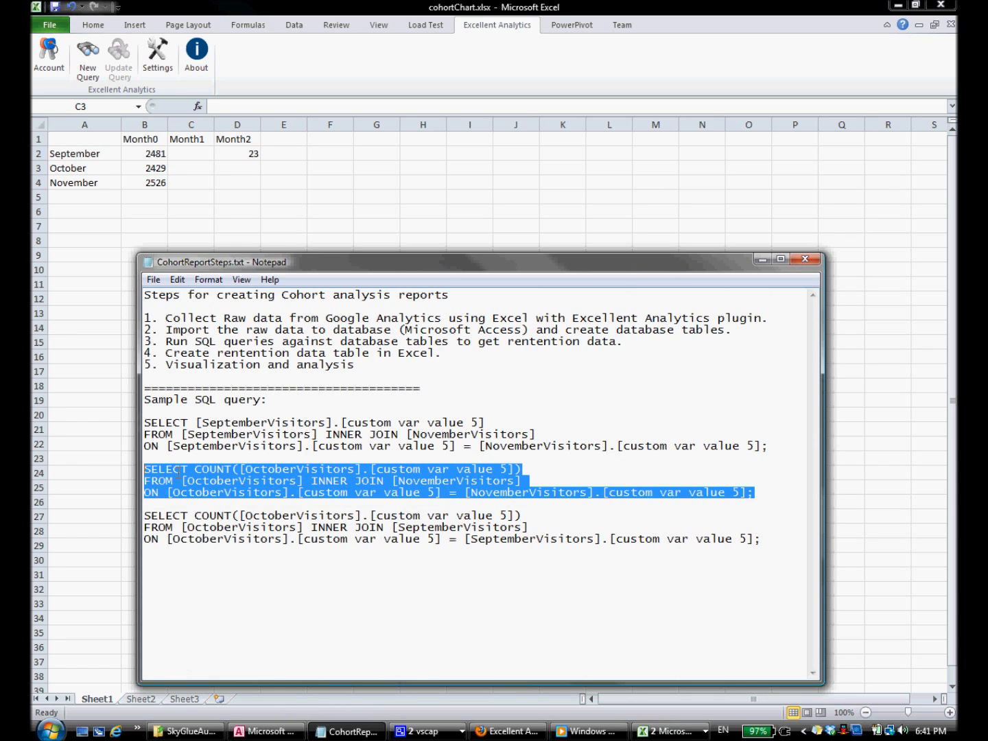
right_click(221, 471)
click(264, 524)
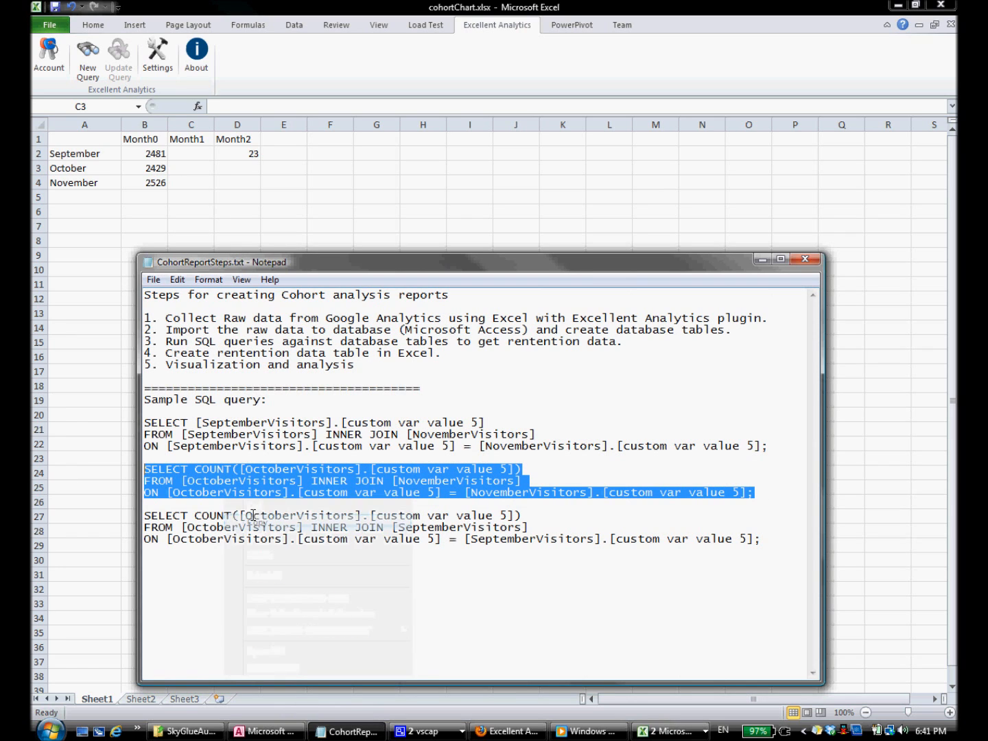
click(204, 491)
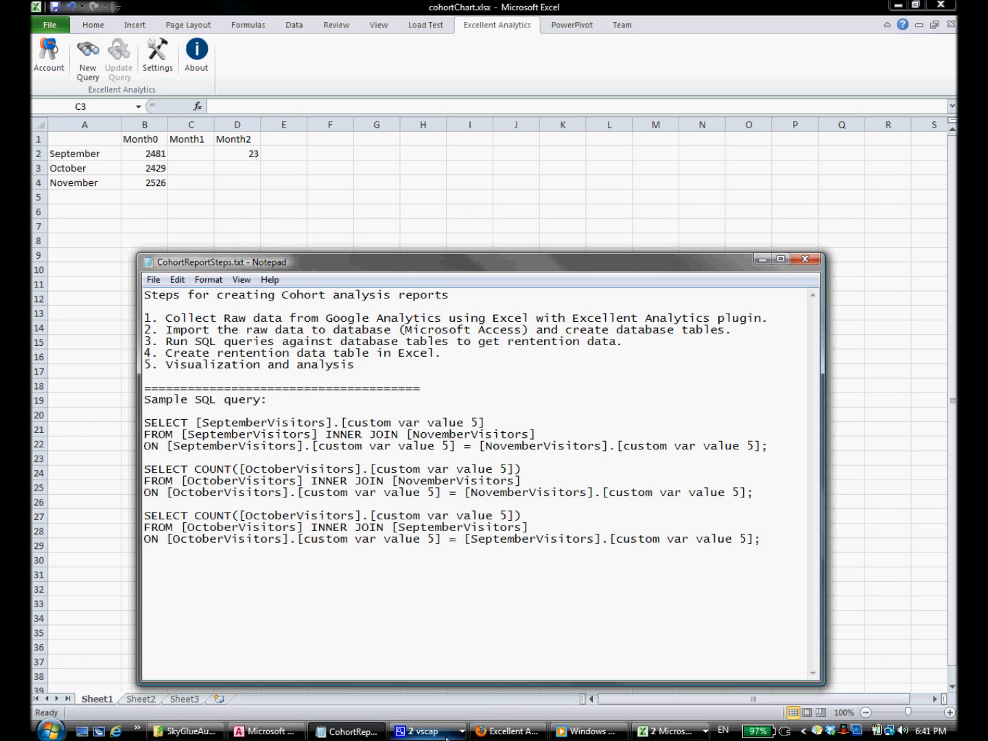
Step: Replace Query1's SQL with the October-to-November count query and run it
click(274, 734)
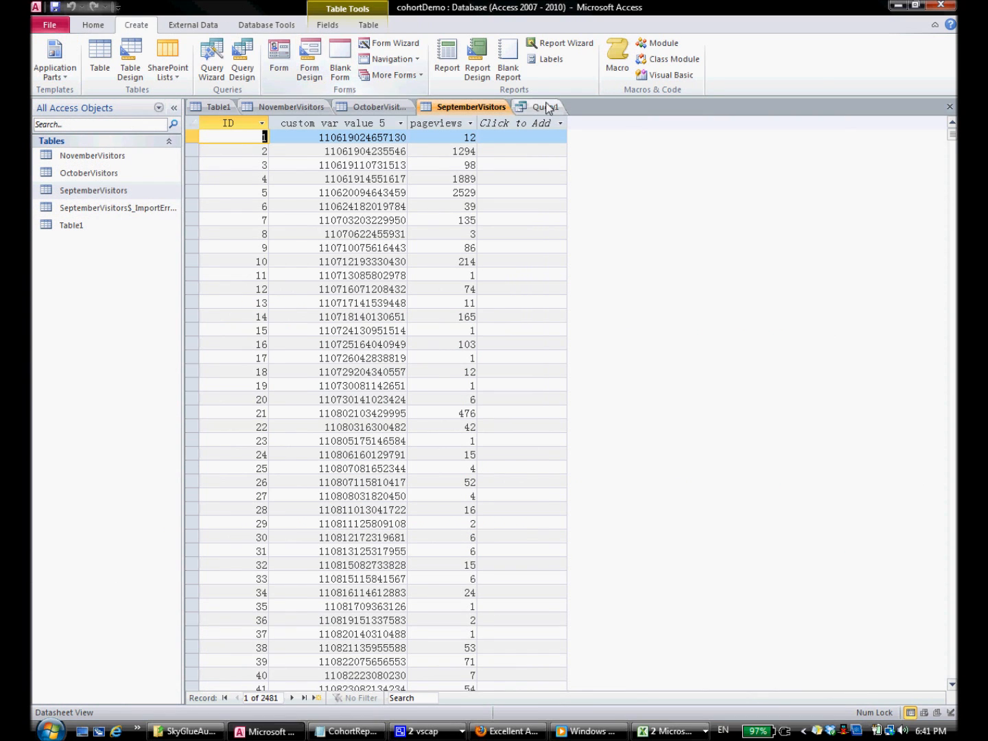
click(545, 106)
click(48, 73)
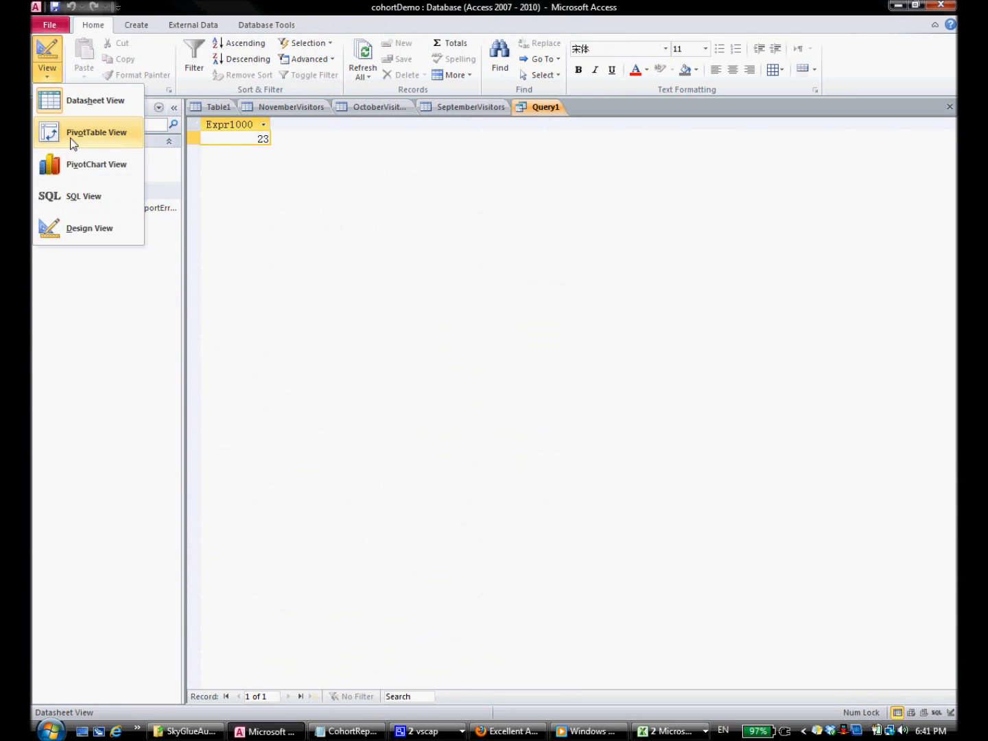
click(86, 197)
key(Delete)
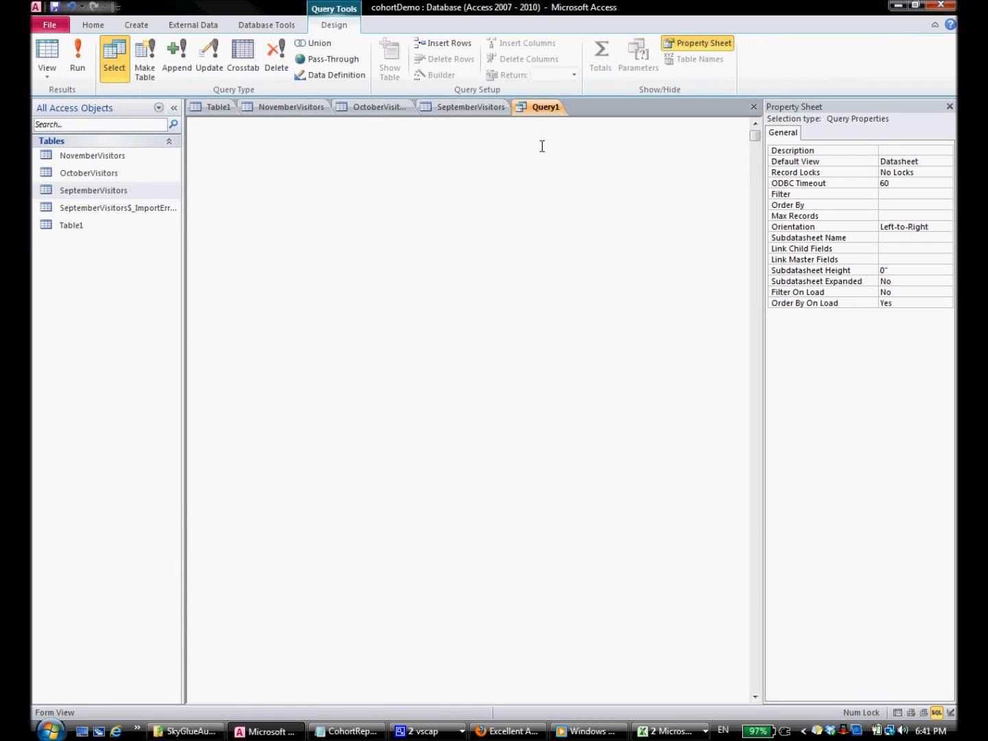
key(ctrl+v)
click(78, 59)
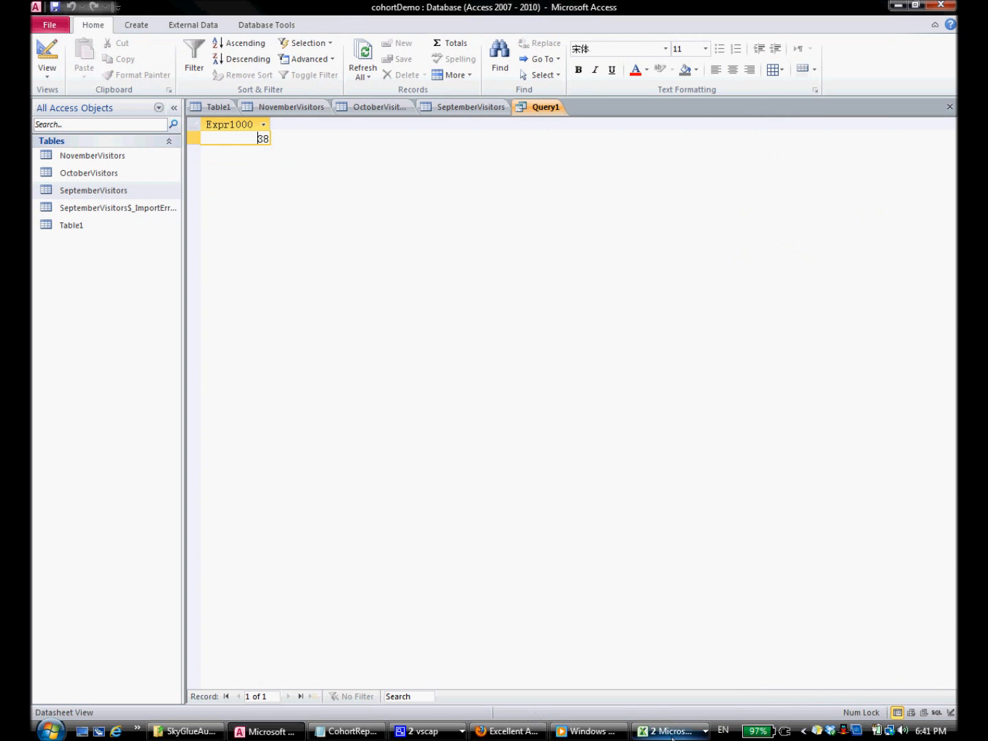
Step: Enter the count 38 as October's Month1 value in cell C3
mouse_move(675, 733)
click(681, 690)
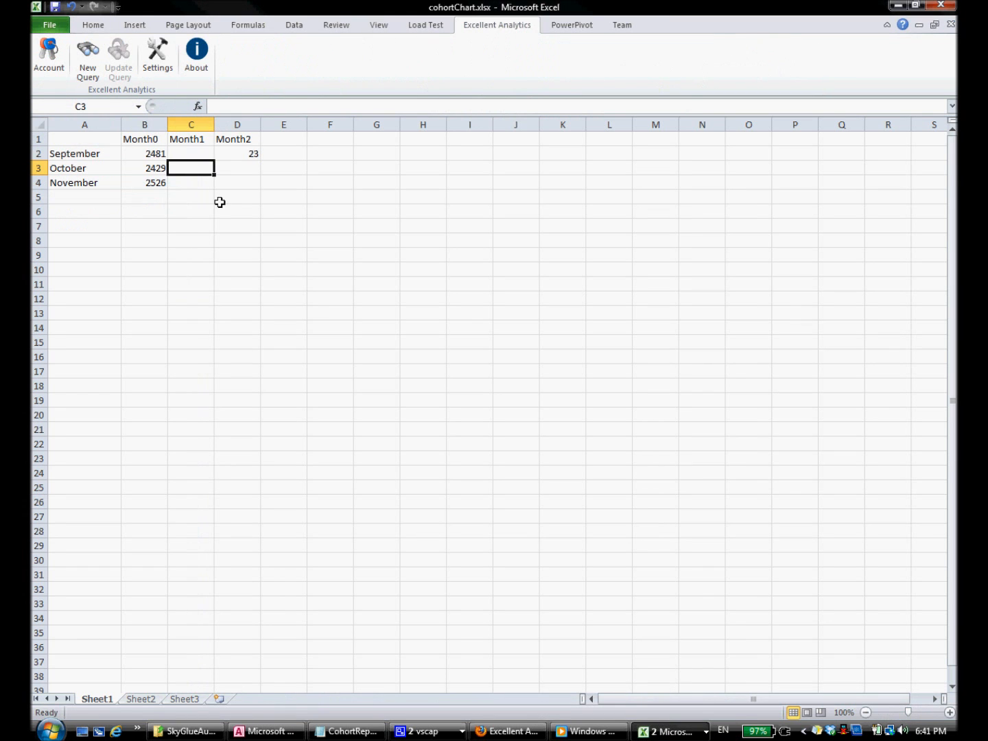
text(38)
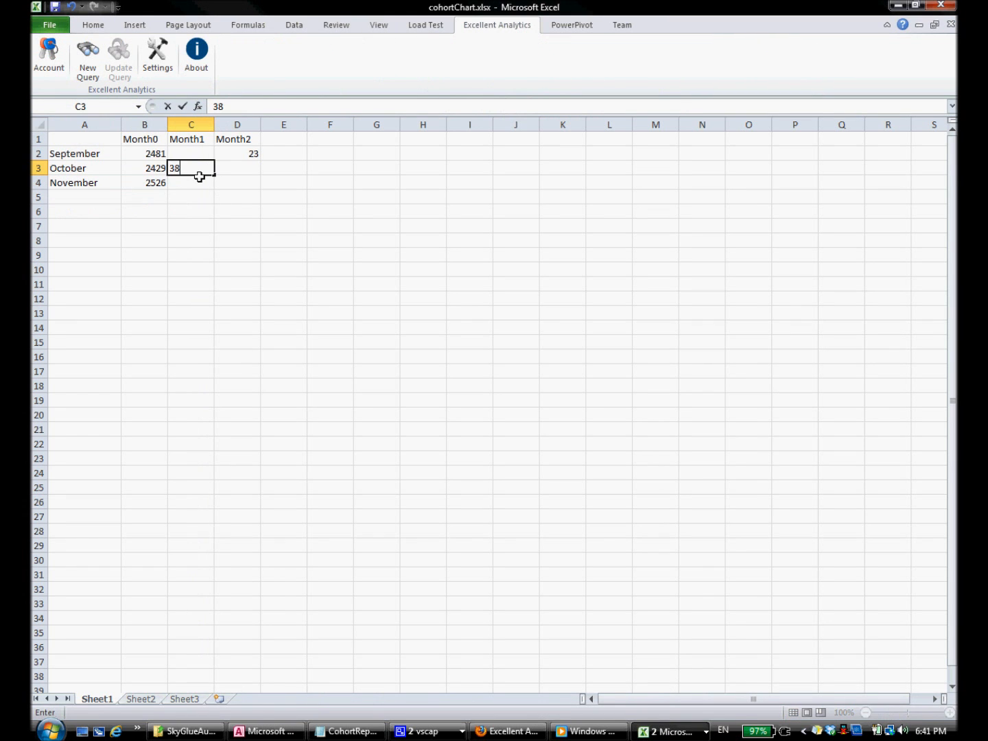
click(199, 154)
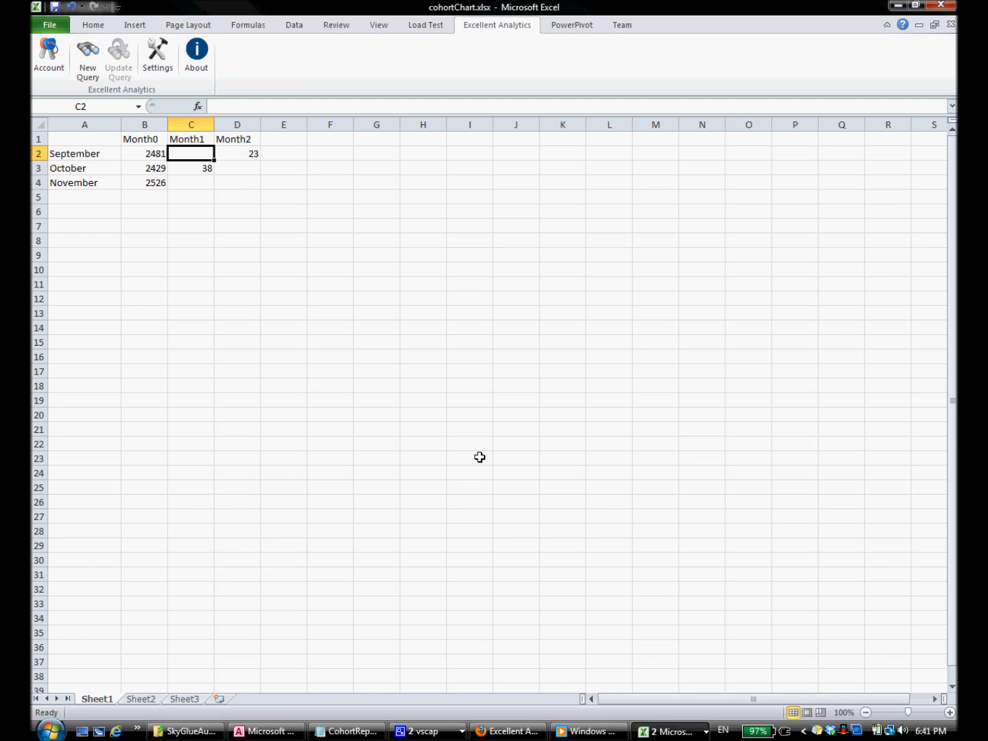
Step: Replace Query1's SQL with the October-to-September join query from the notes and run it
click(347, 731)
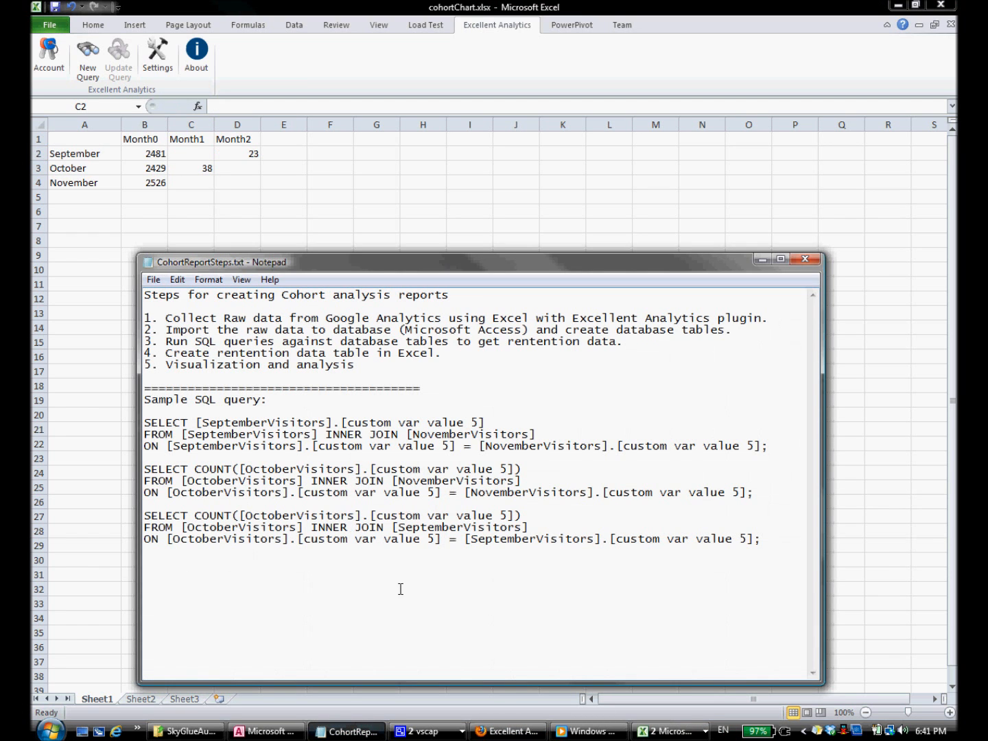
drag(765, 544, 97, 513)
key(ctrl+c)
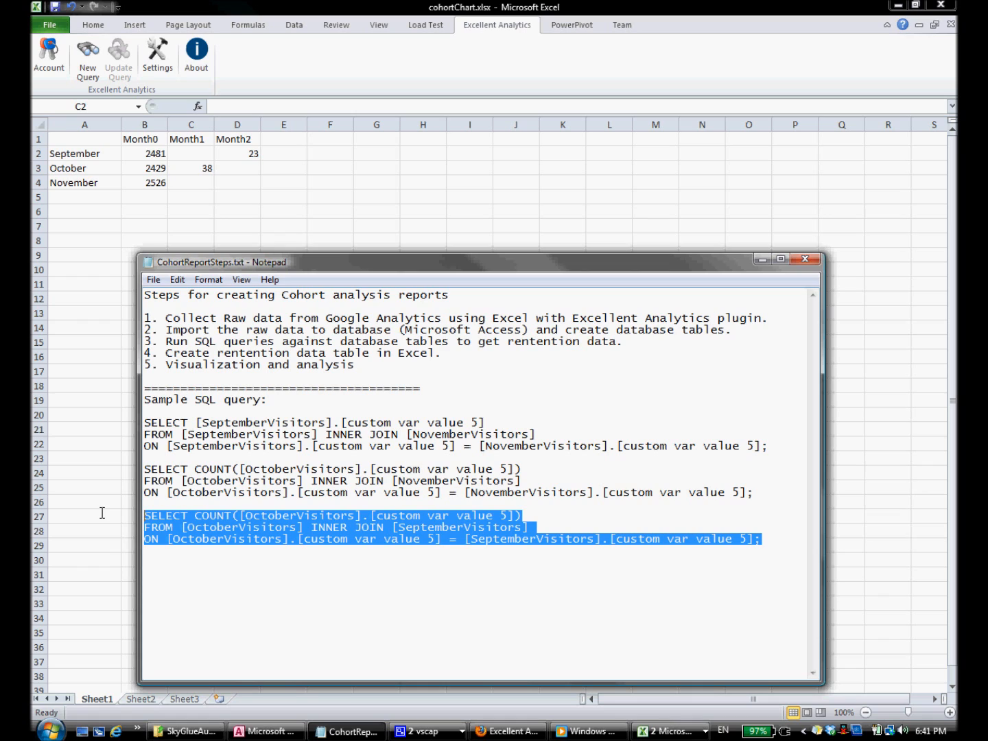
click(291, 539)
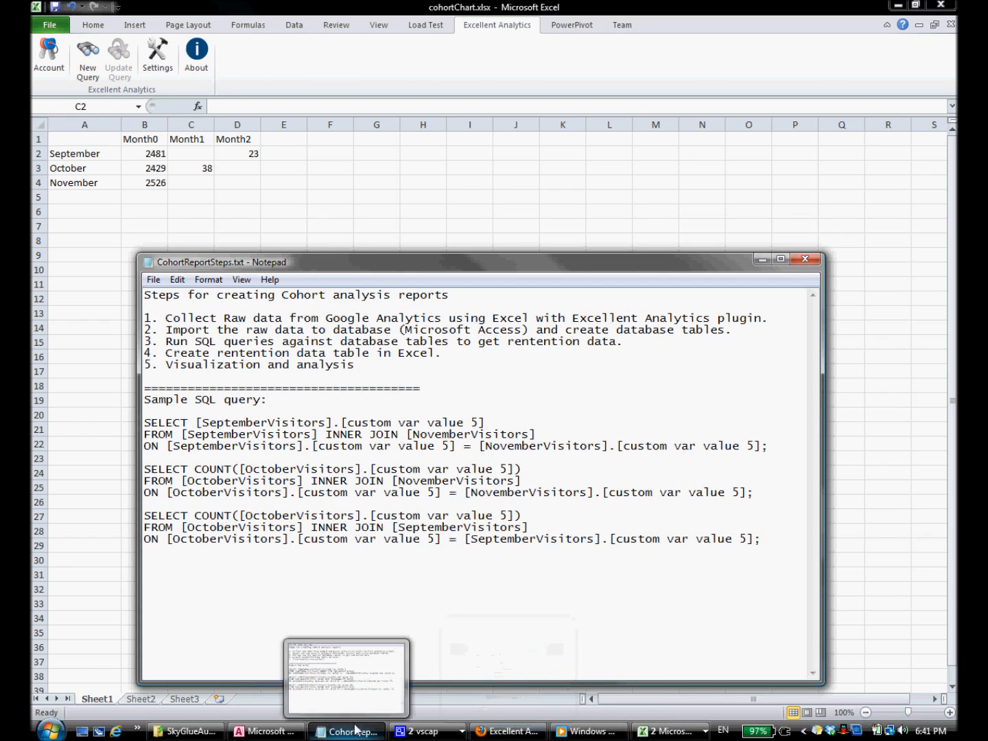
click(251, 733)
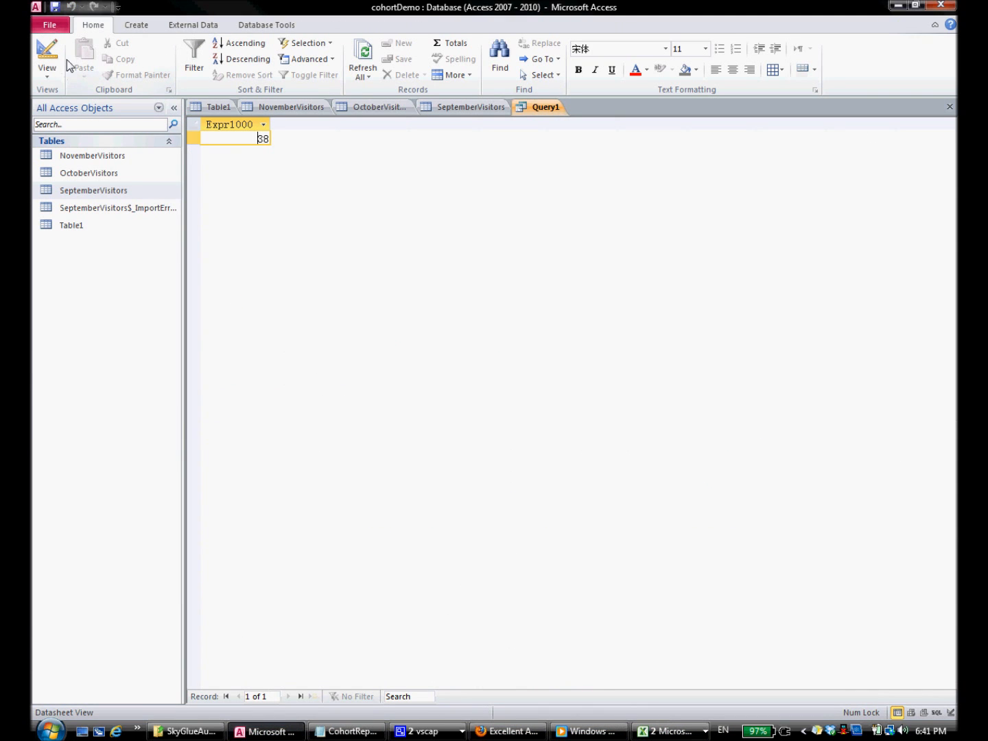
click(47, 75)
click(85, 197)
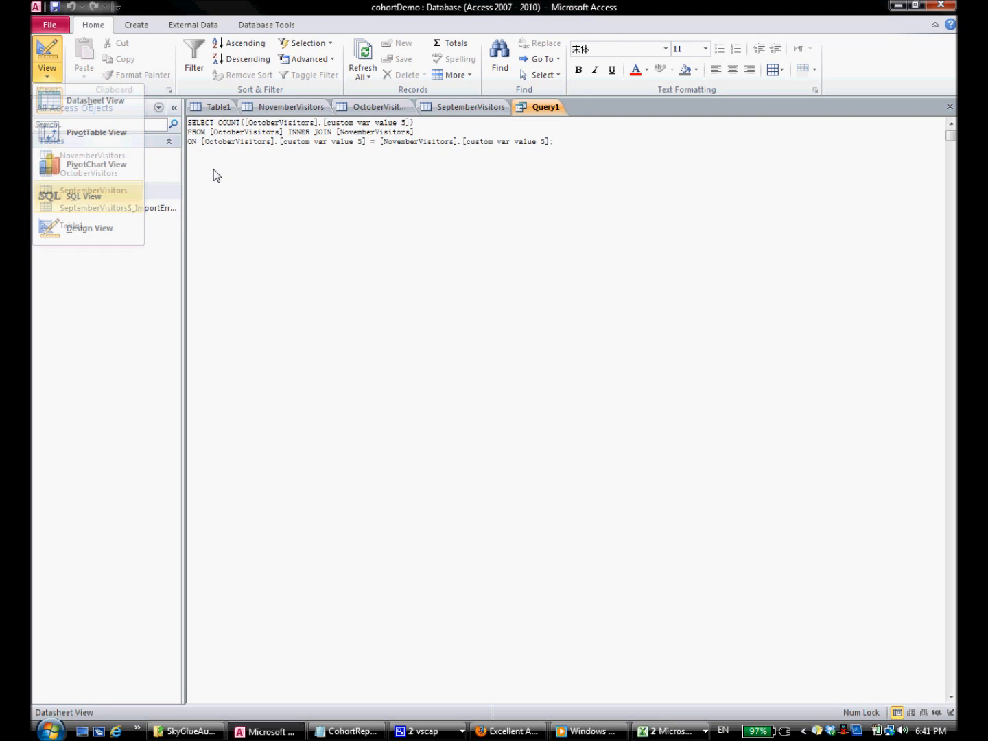
key(Delete)
key(ctrl+v)
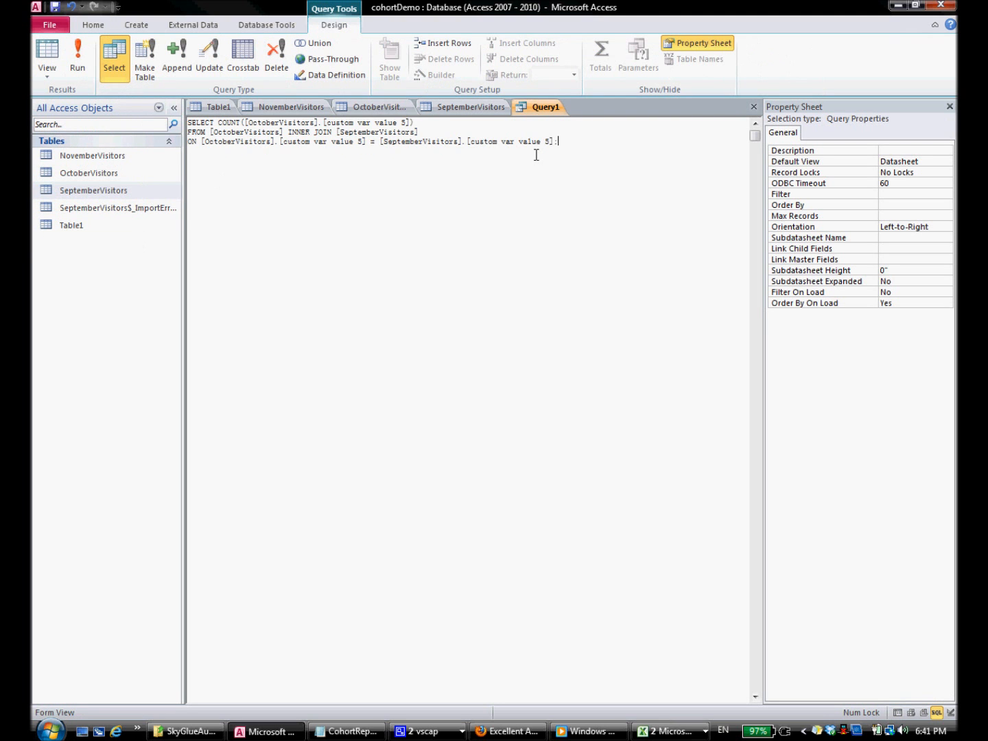
click(89, 69)
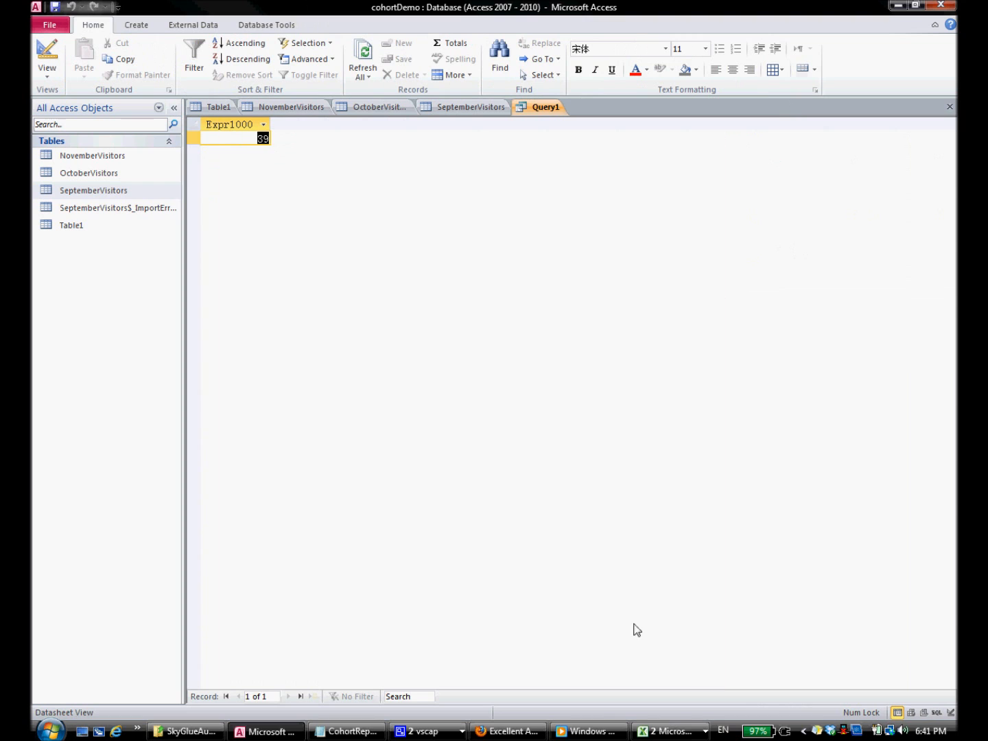
Step: Enter the count 39 as September's Month1 value in cell C2
click(666, 731)
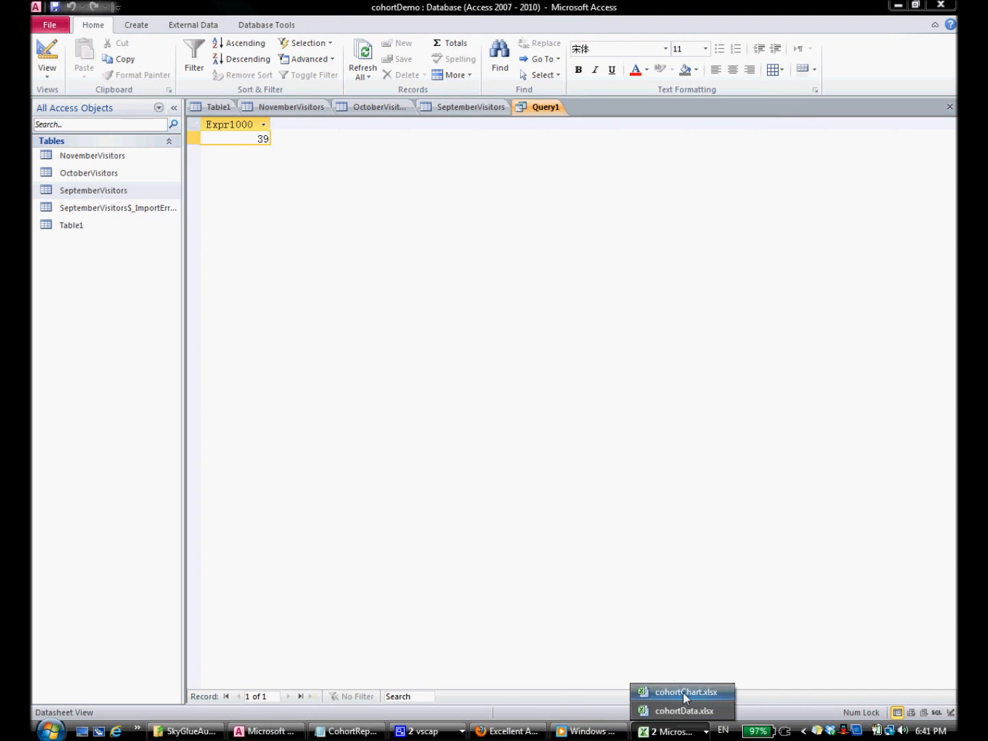
click(684, 692)
text(39)
click(206, 181)
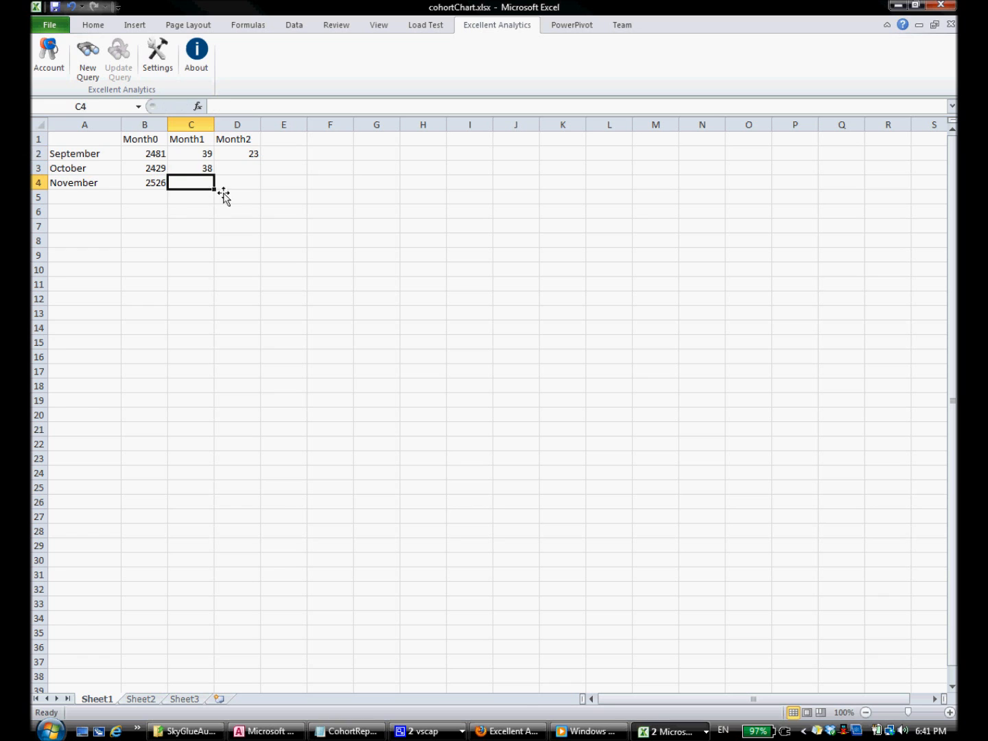
Step: Check the visualization step in the notes and copy the cohort table A1:D4
click(339, 731)
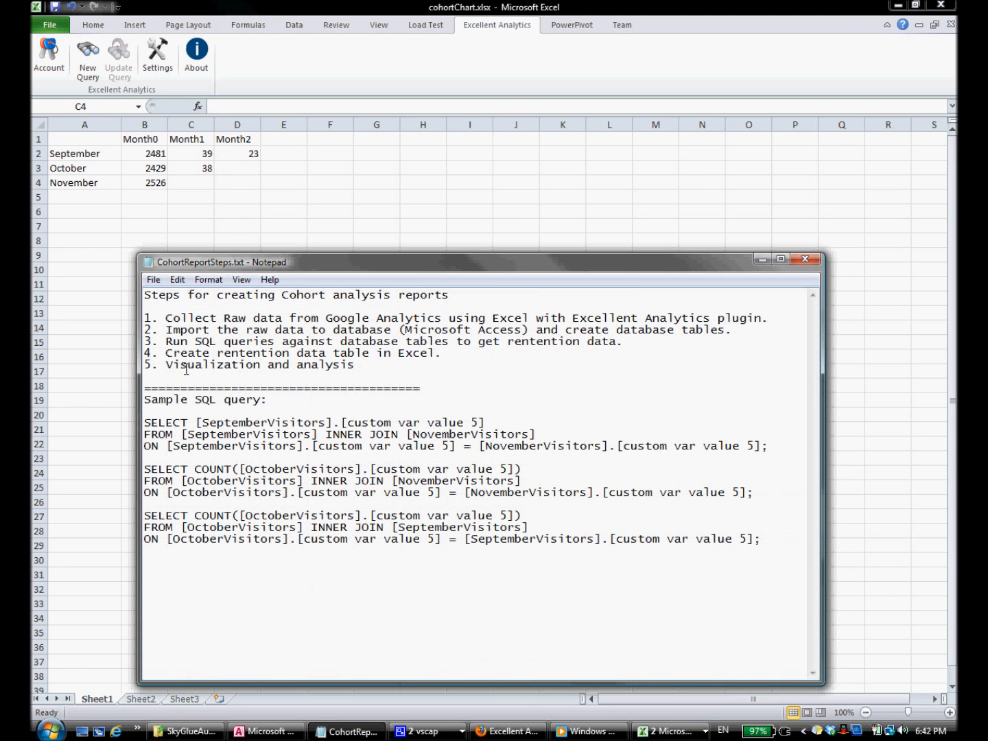
drag(359, 361, 87, 367)
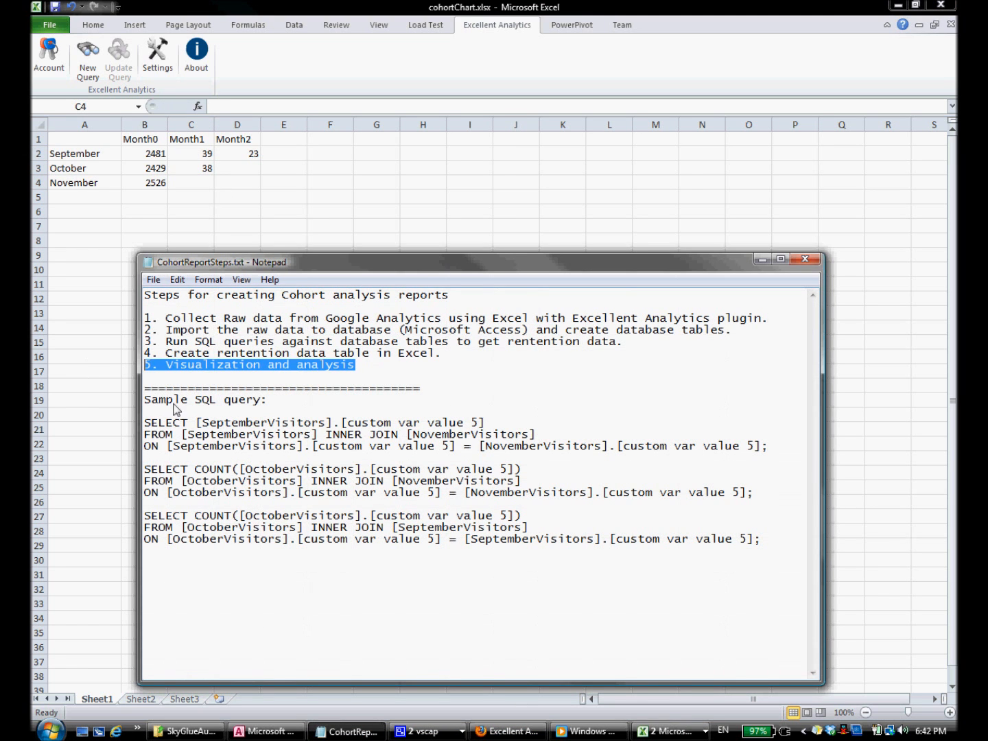
click(96, 138)
click(108, 142)
drag(108, 142, 224, 181)
key(ctrl+c)
Step: Paste the table at A6 and clear the copied counts in B7:D9
click(81, 215)
key(ctrl+v)
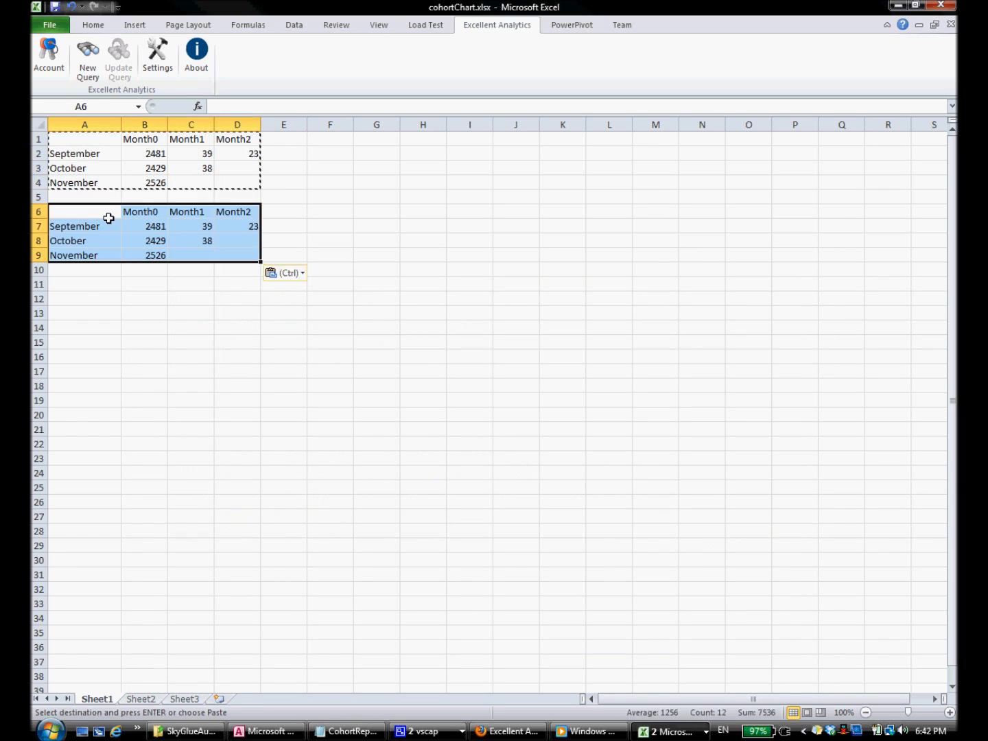
drag(146, 225, 235, 252)
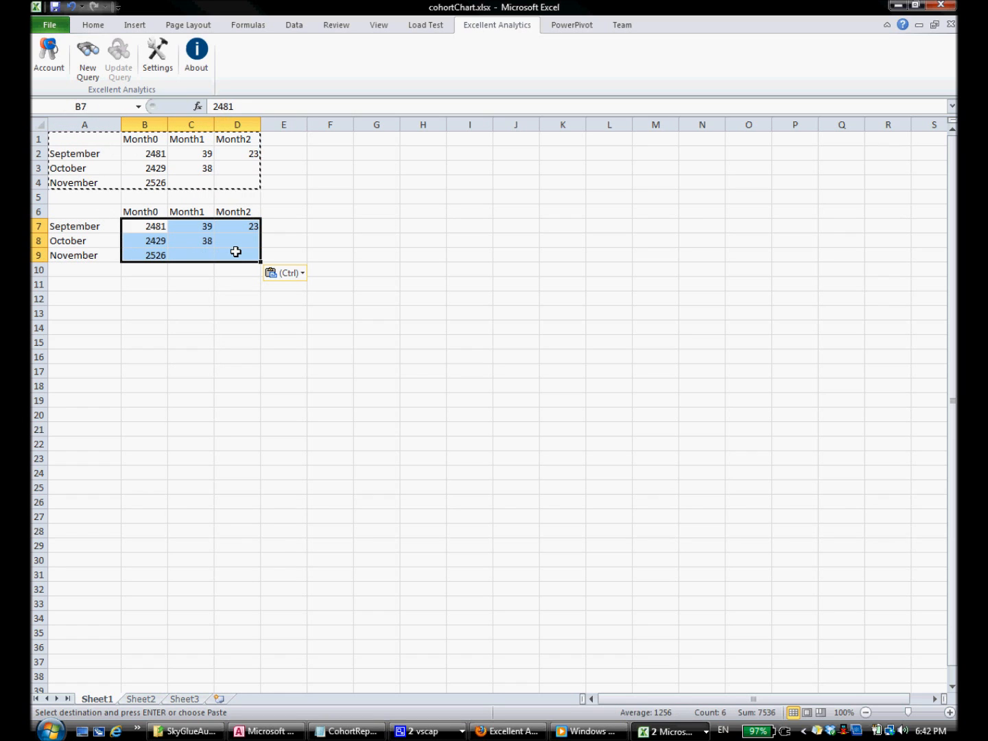
key(Delete)
click(198, 227)
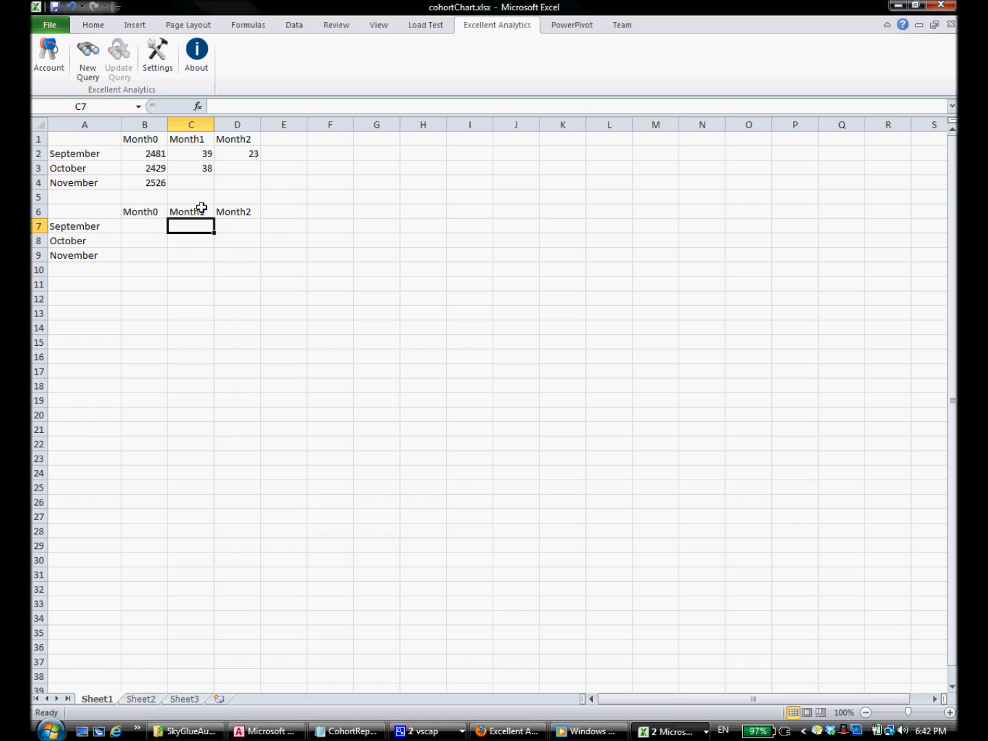
Step: Enter the retention ratio formula =C2/$B2 in cell C7
click(223, 104)
text(=)
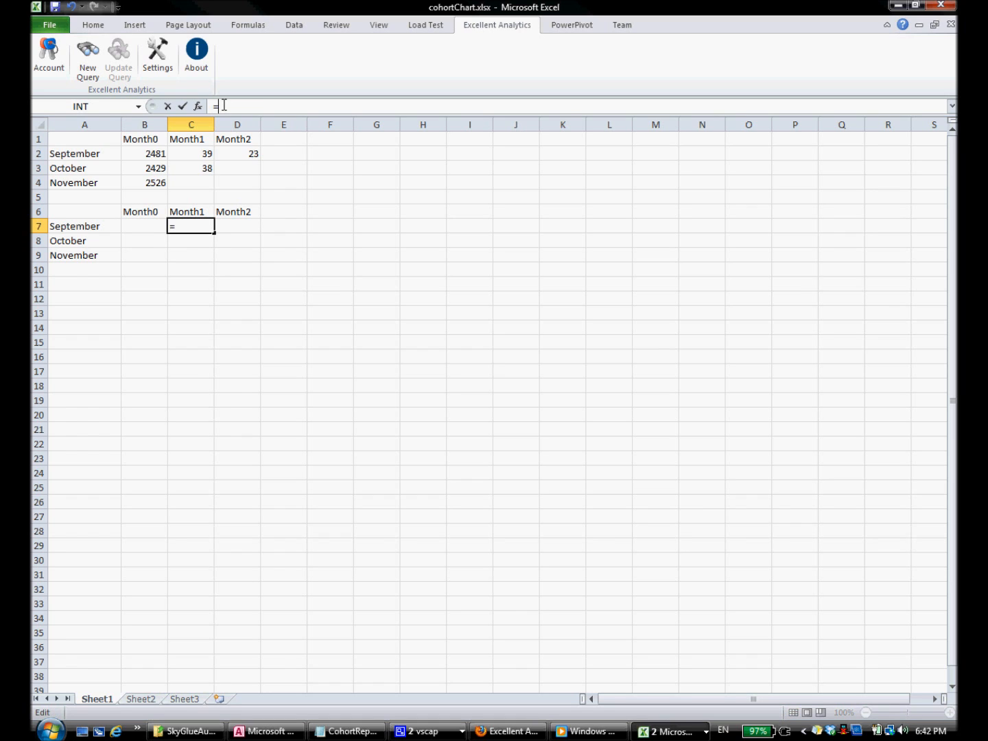
click(214, 155)
text(/)
click(146, 153)
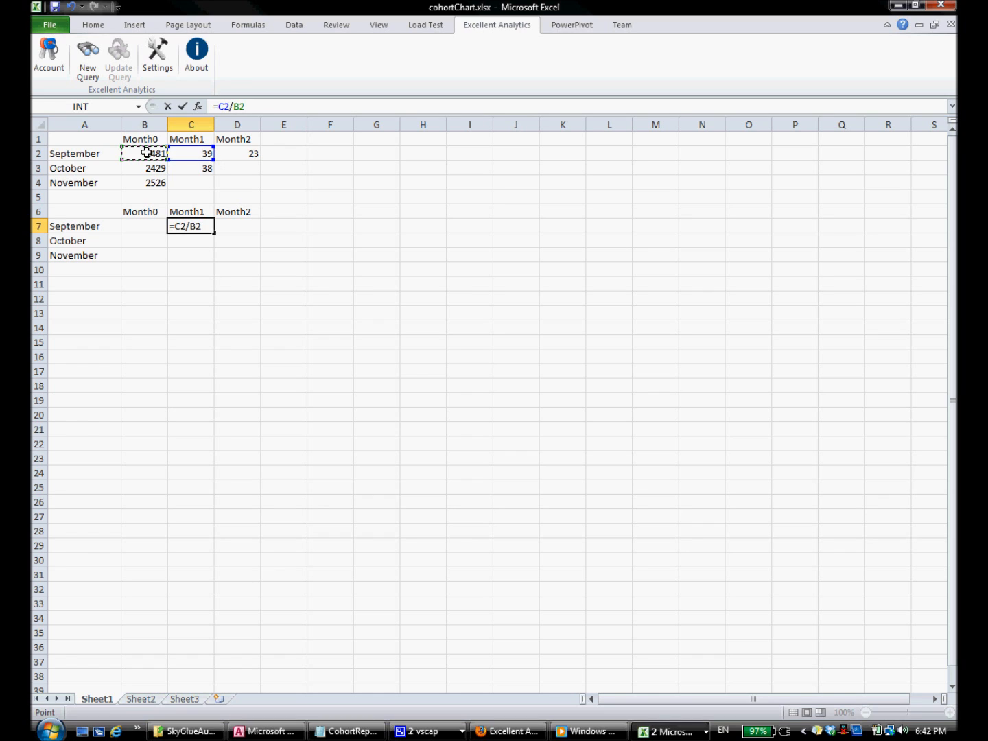
key(Return)
click(187, 227)
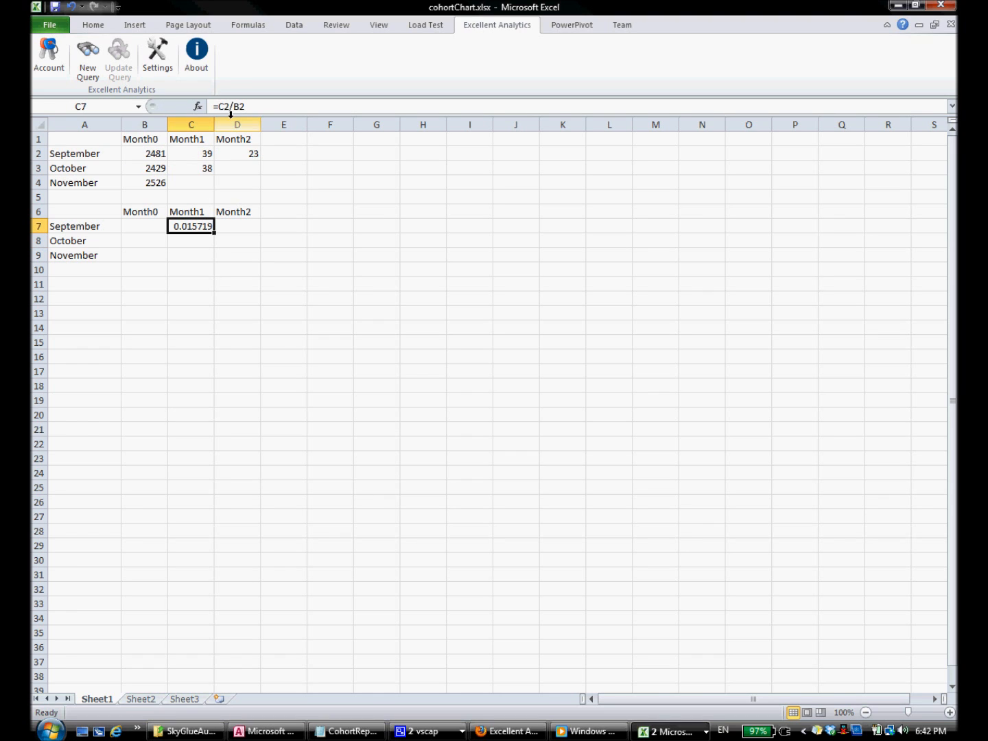
click(233, 107)
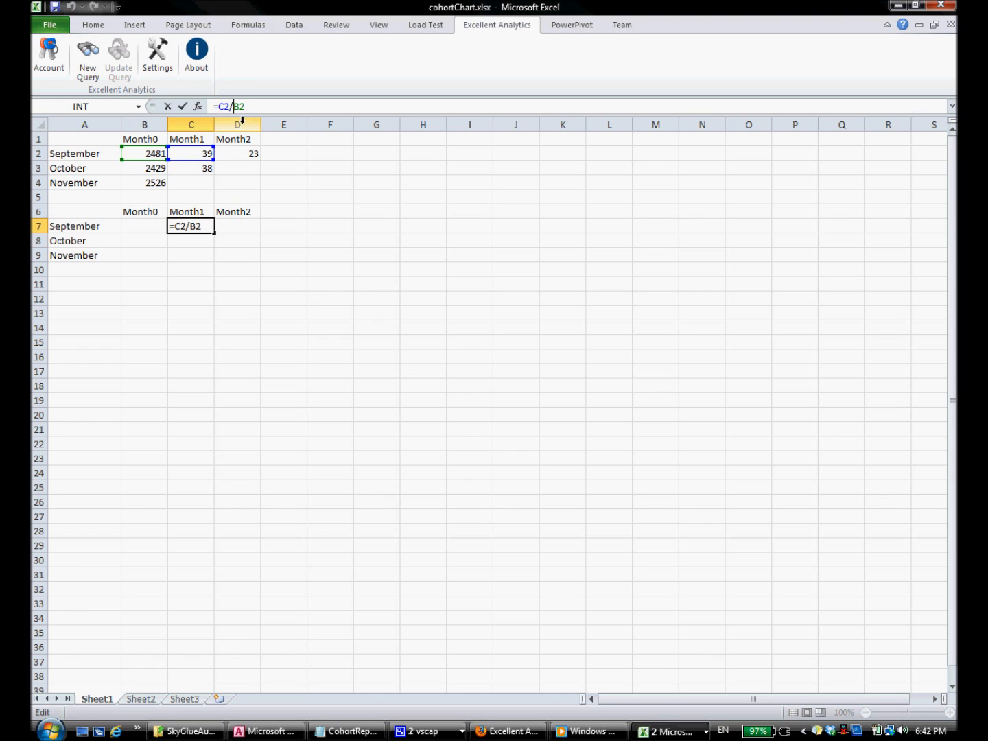
text($)
key(Return)
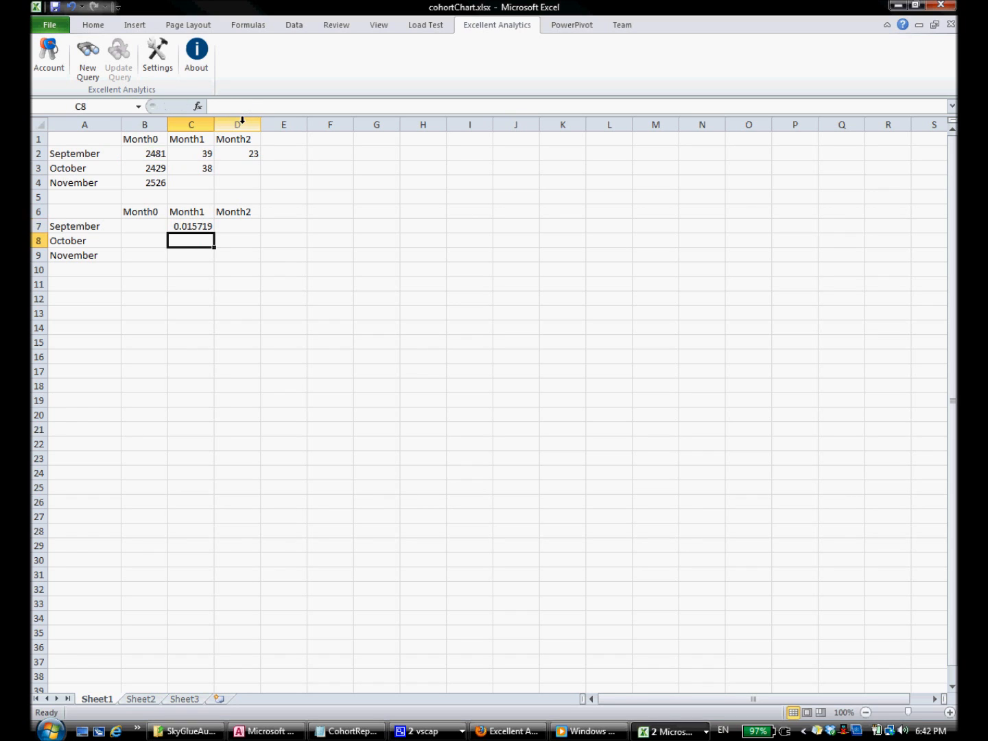
Step: Fill the ratio formula across to D7 and down to C8, then select A6:D9
click(206, 226)
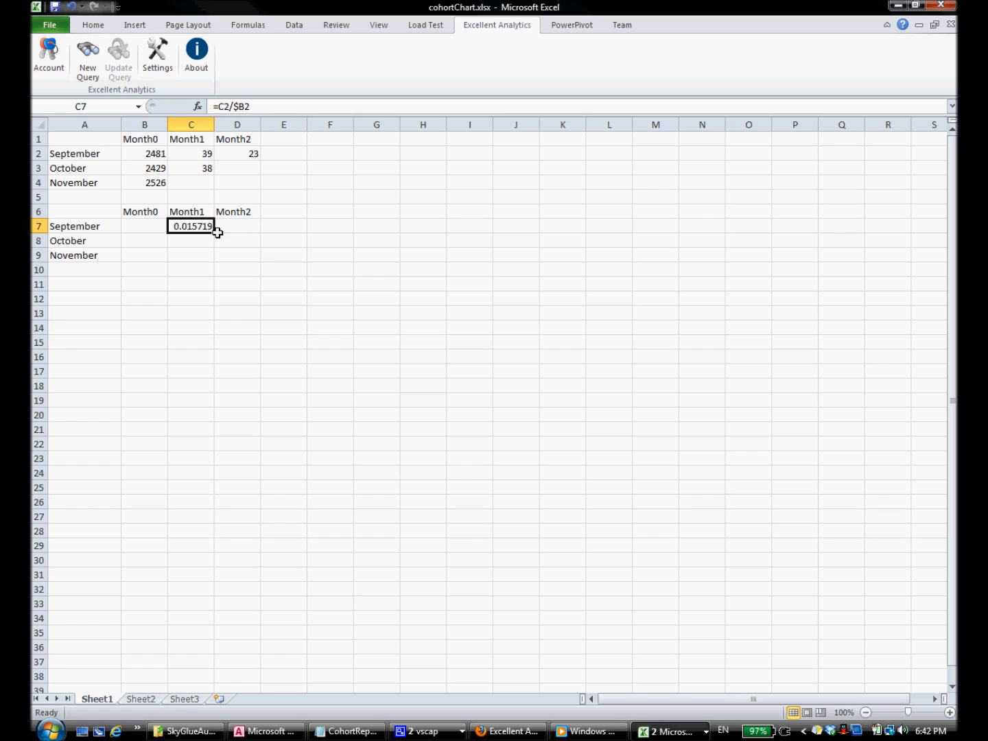
drag(215, 234, 164, 258)
click(187, 226)
click(206, 230)
drag(215, 233, 210, 244)
click(192, 226)
click(75, 214)
drag(115, 217, 220, 256)
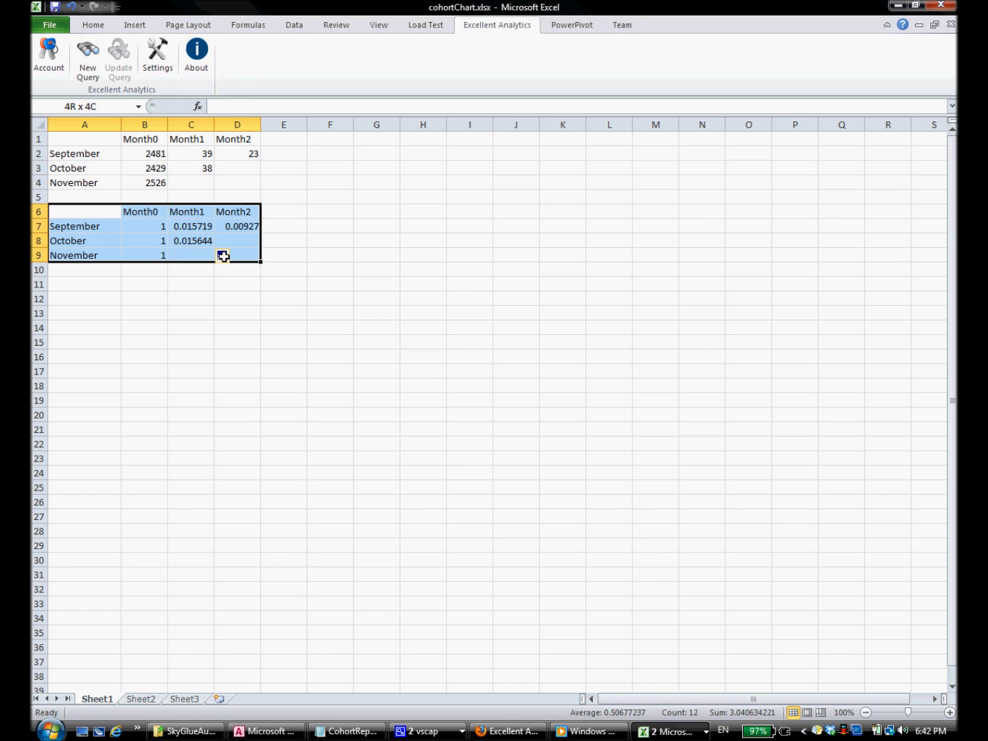
Step: Insert a plain line chart of the ratio table
click(132, 26)
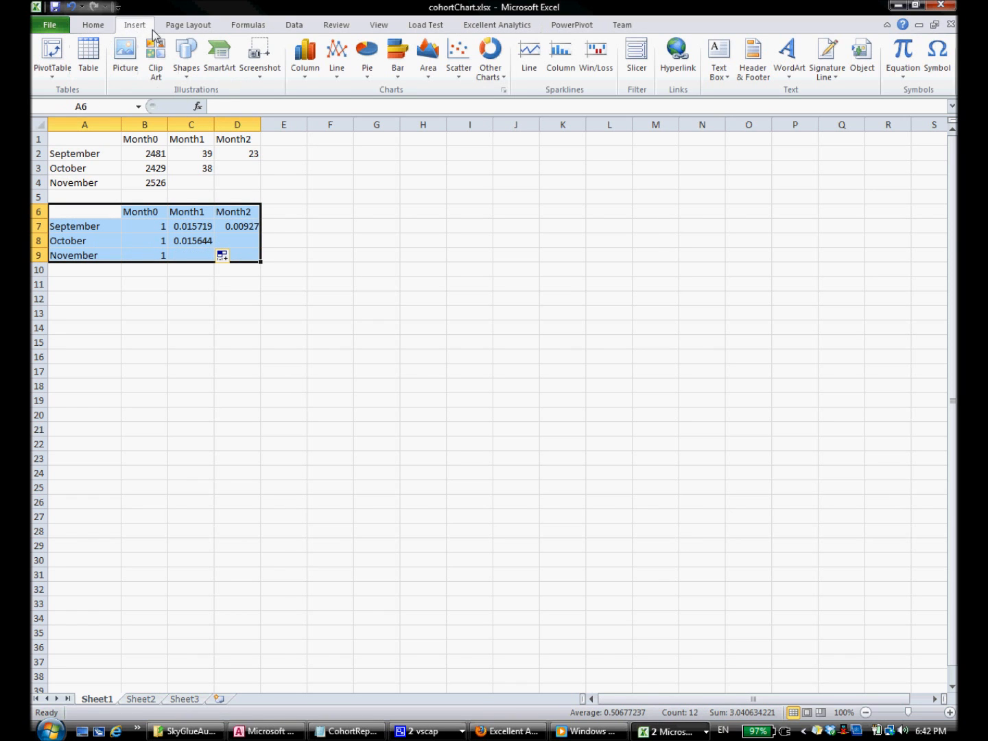
click(337, 77)
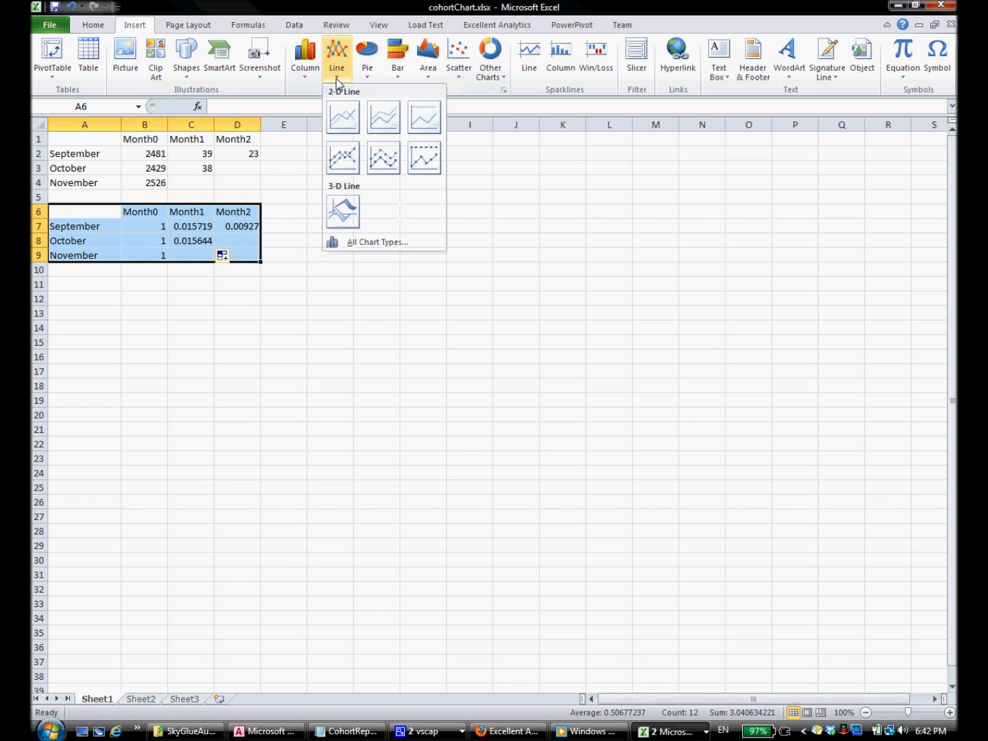
click(350, 116)
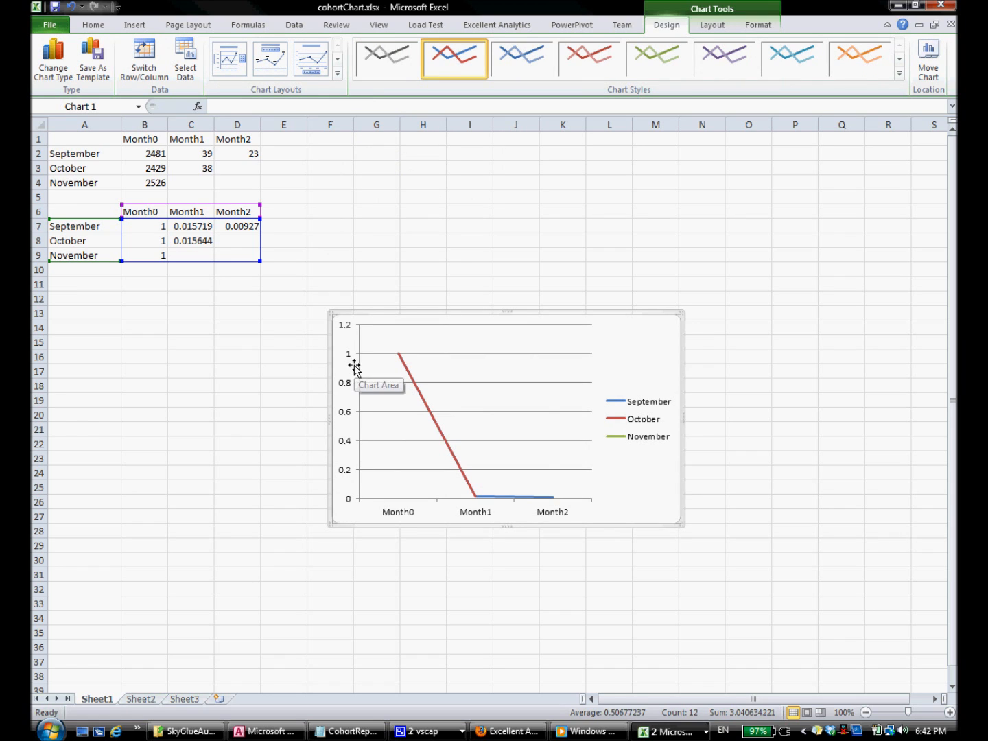
Step: Set the chart's vertical axis to a logarithmic scale
click(346, 390)
right_click(347, 392)
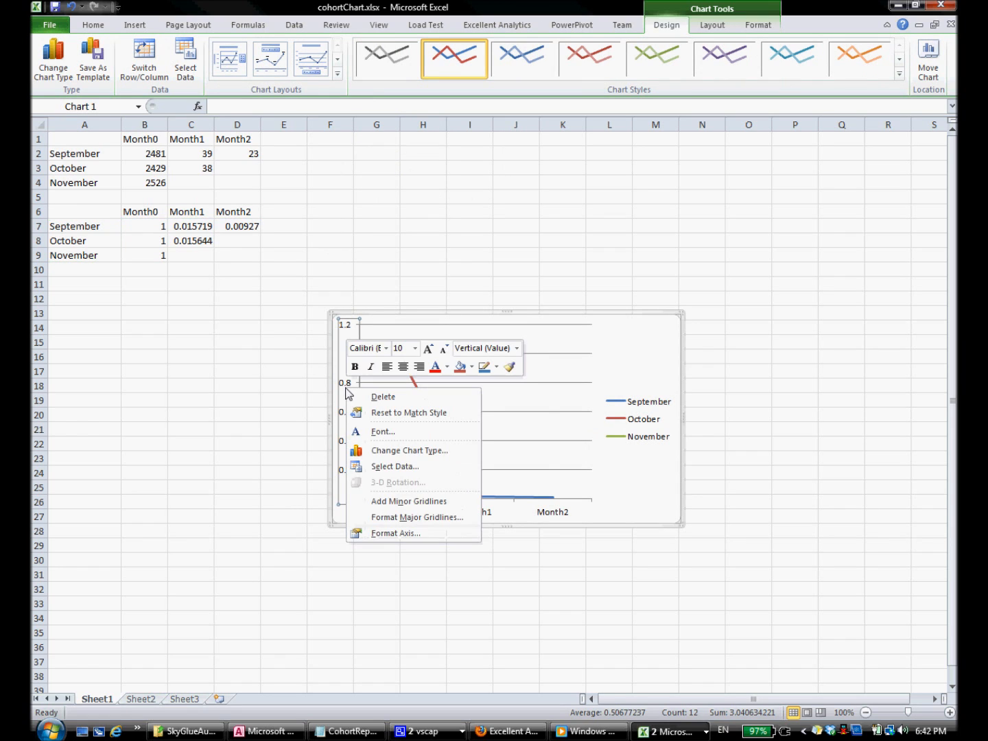
click(394, 533)
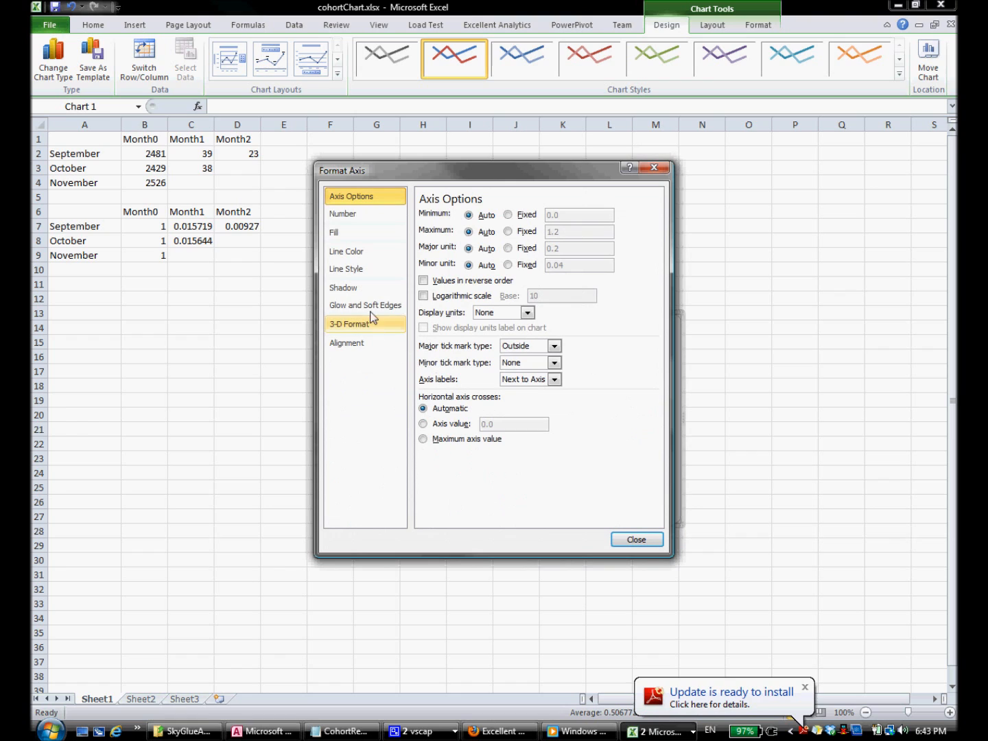
click(423, 296)
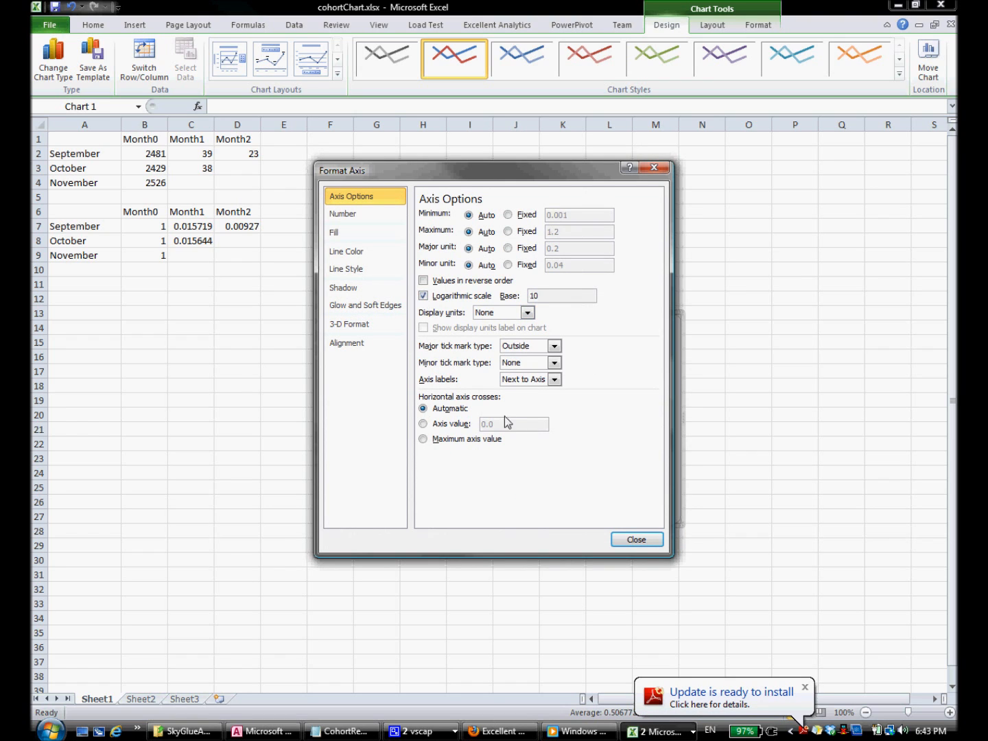
click(636, 540)
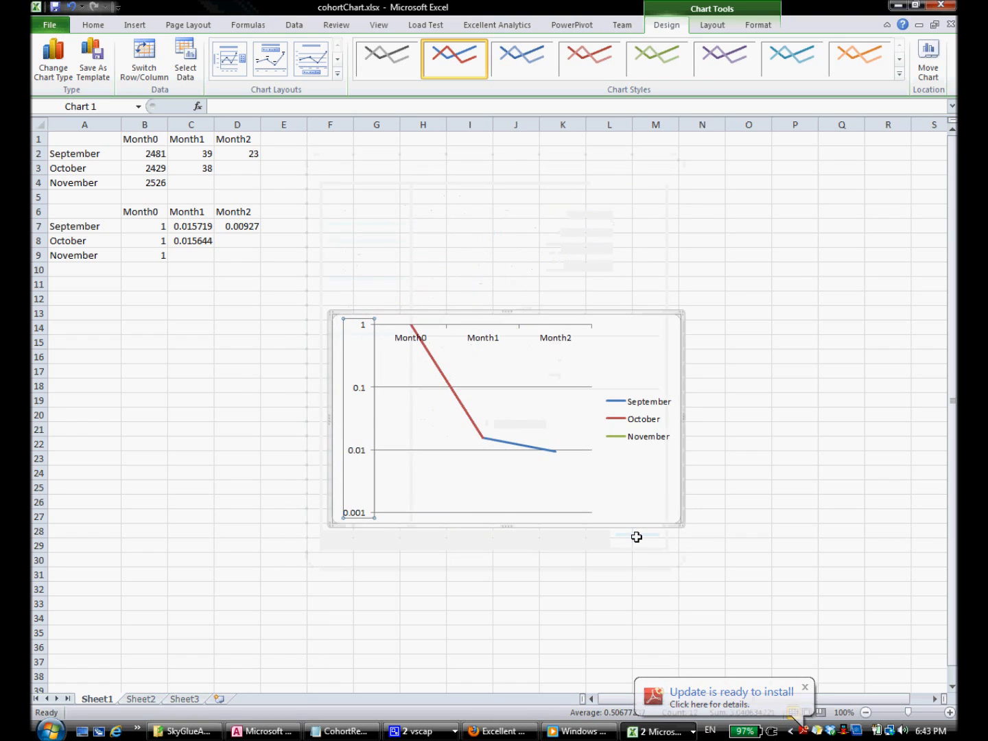